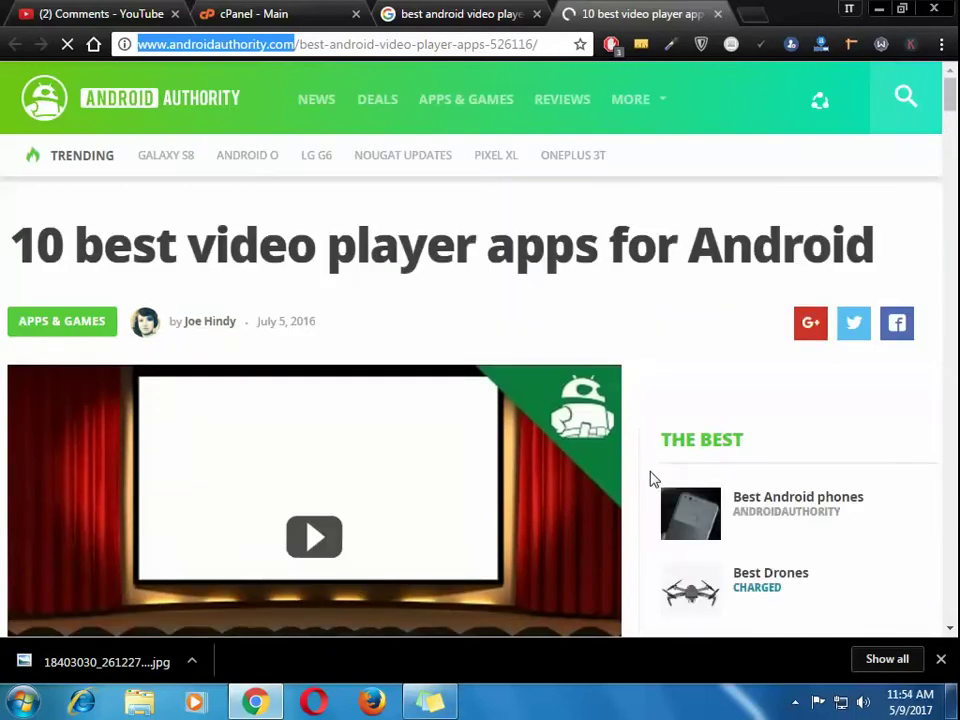
Skim down and back up the Android Authority video player article, then close its tab.
scroll(649, 508, down, 5)
scroll(649, 505, down, 10)
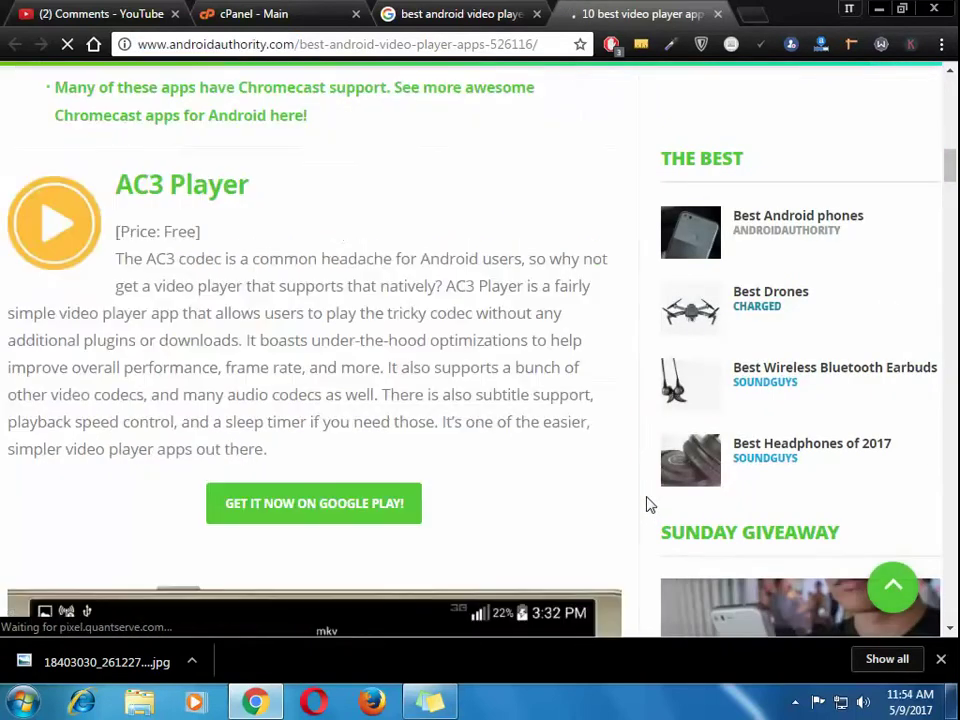
scroll(644, 506, down, 5)
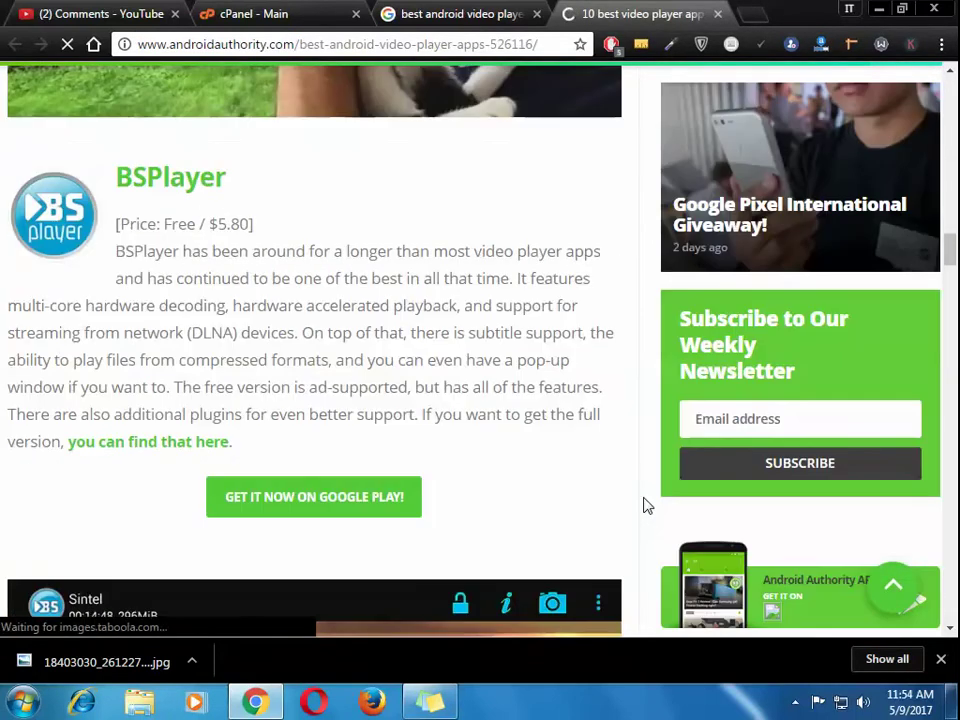
scroll(640, 507, down, 1)
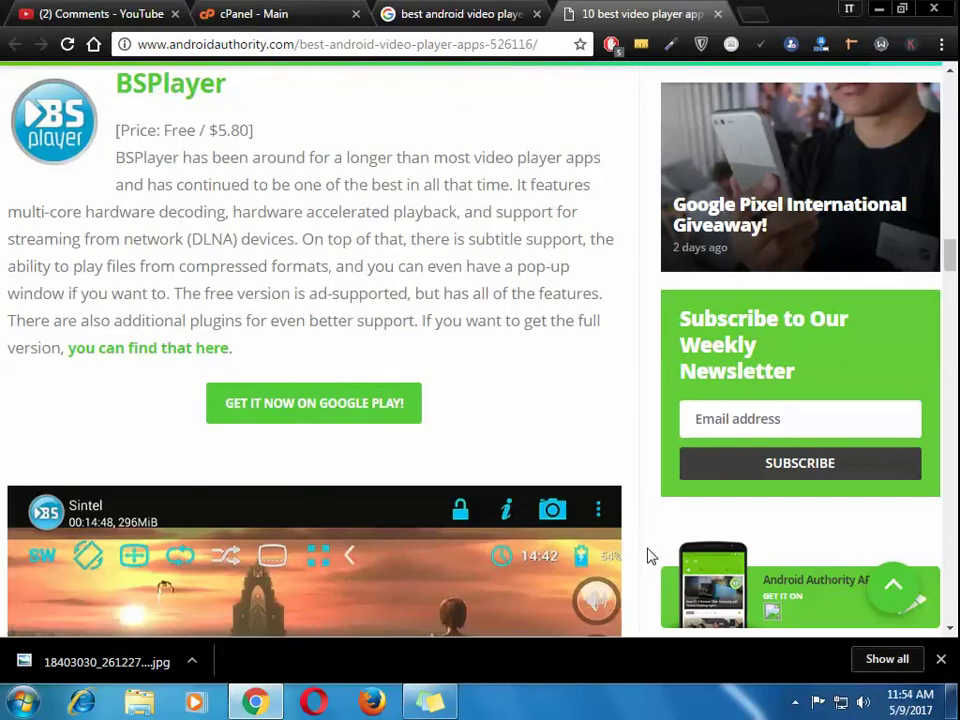
scroll(643, 300, down, 12)
scroll(643, 236, up, 8)
scroll(643, 236, up, 20)
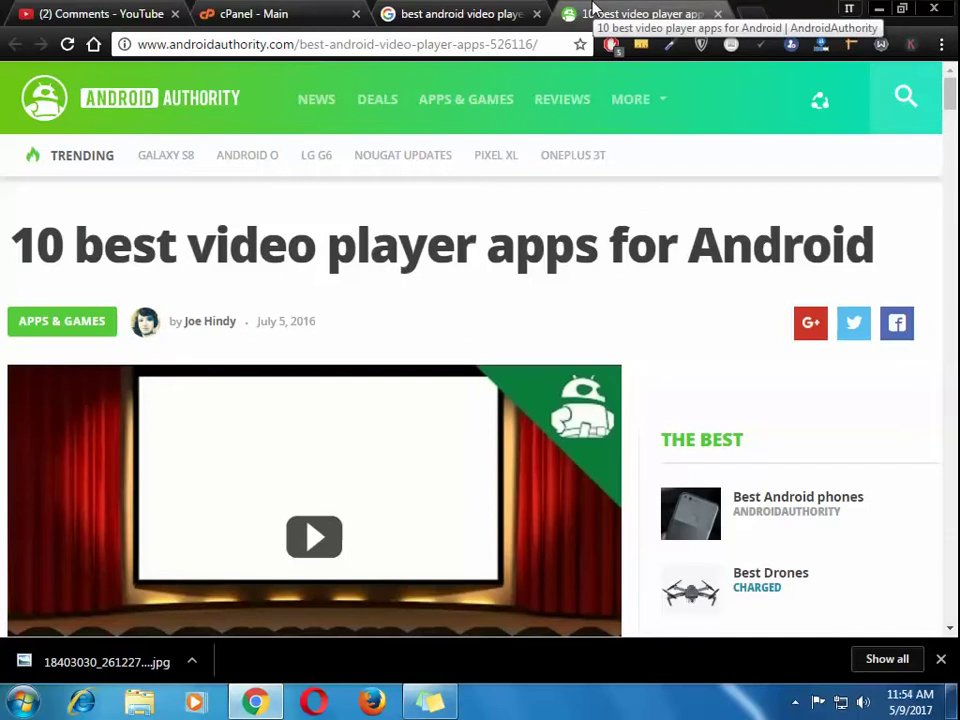
middle_click(593, 8)
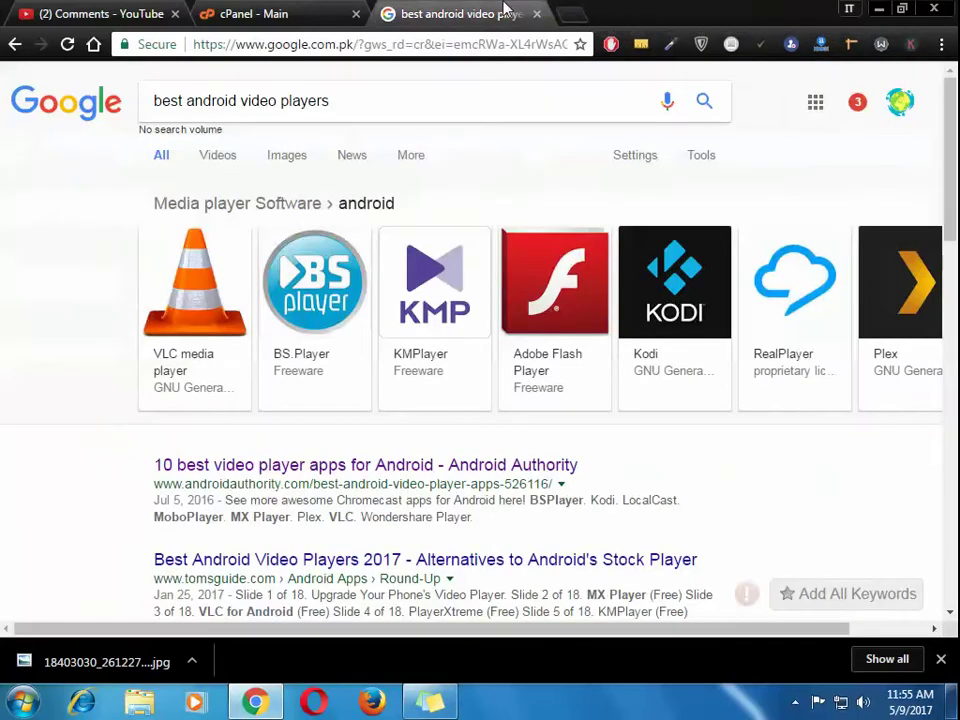
Close the Google results tab and dismiss the notifications on YouTube Studio's Comments page.
middle_click(503, 9)
click(795, 702)
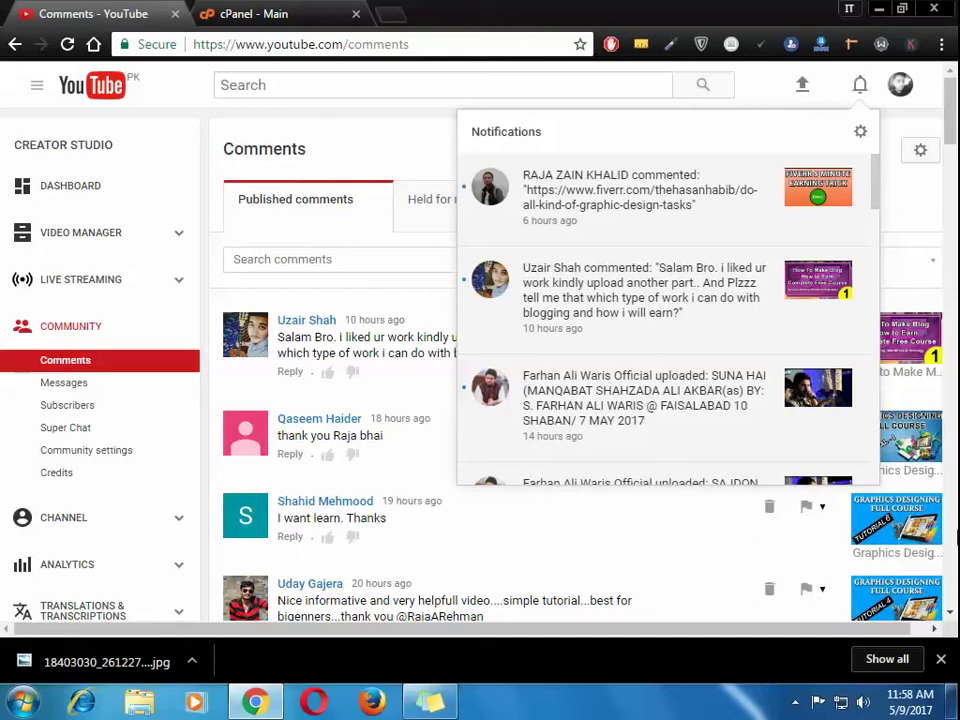
click(862, 92)
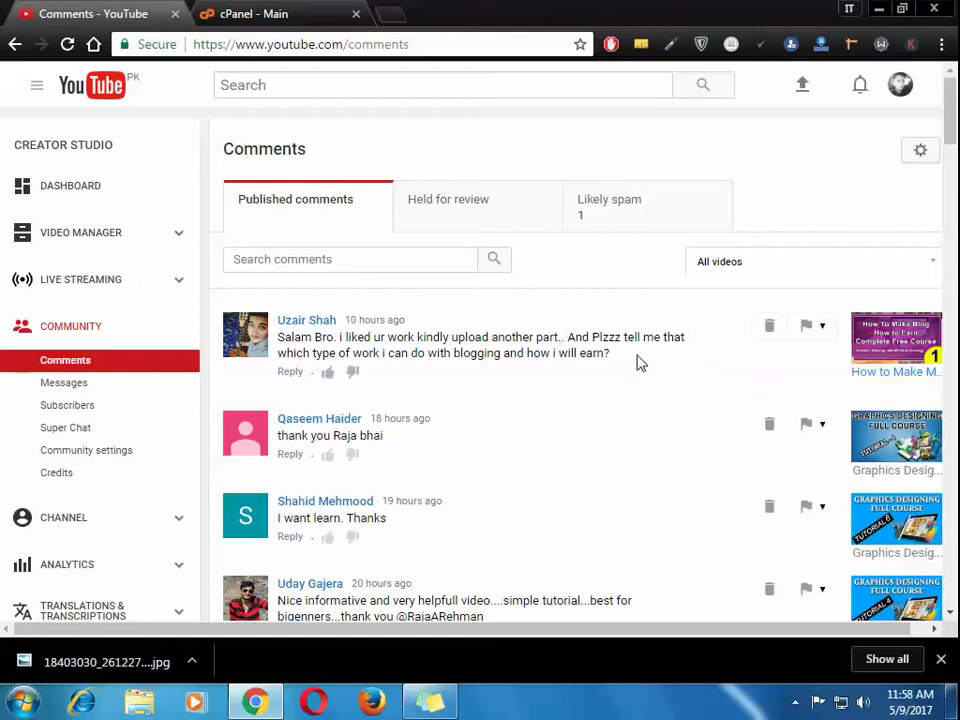
Switch to the cPanel – Main tab and zoom the page in for easier reading.
click(306, 12)
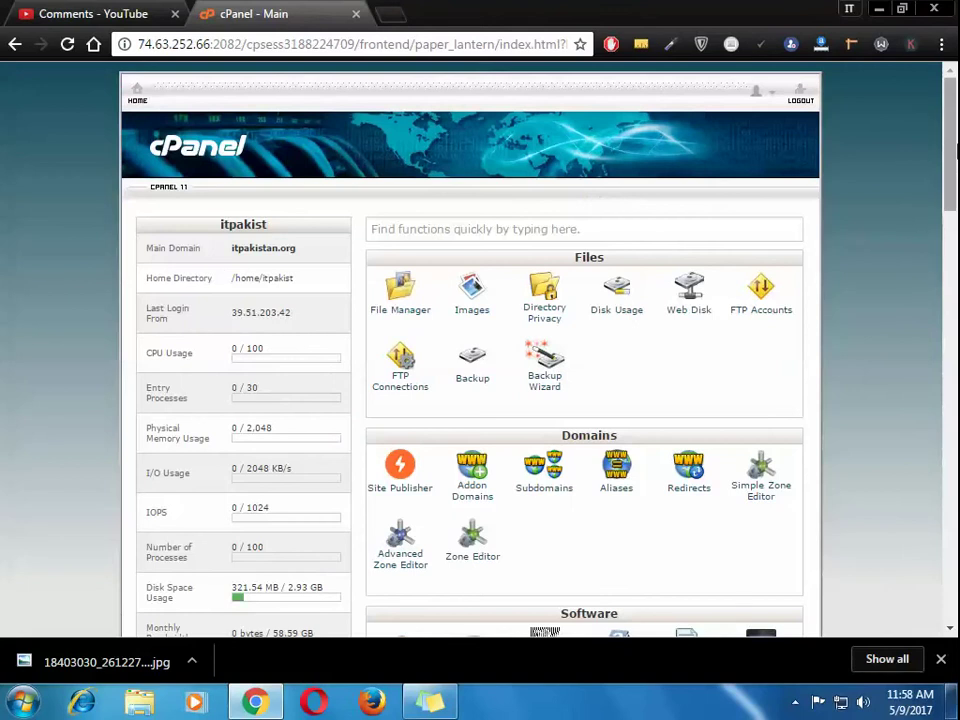
scroll(957, 265, down, 2)
scroll(957, 200, up, 2)
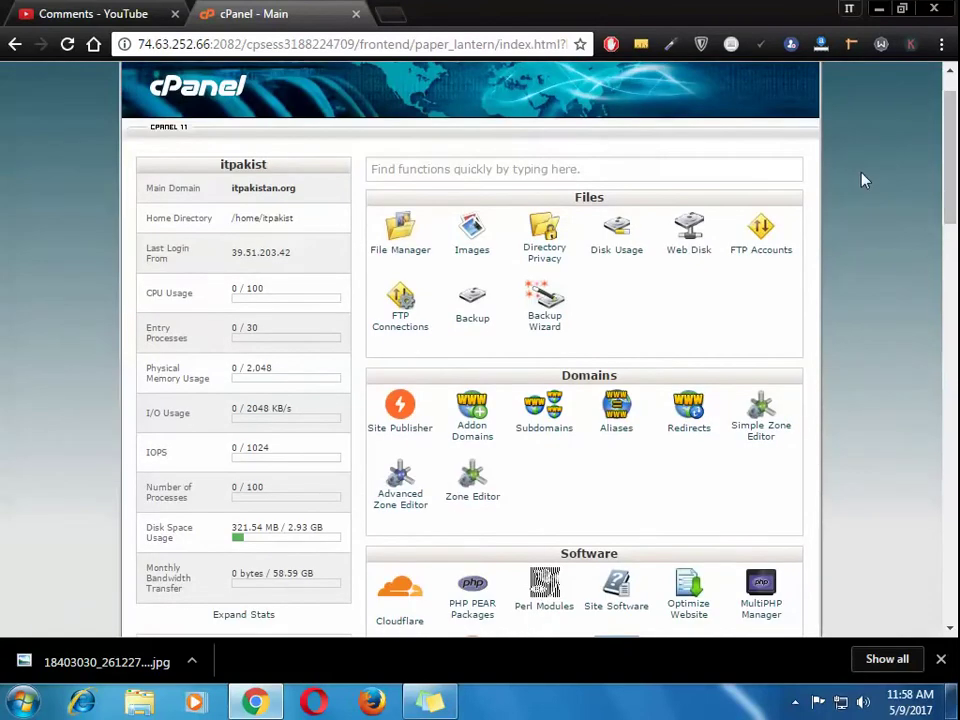
key(ctrl+plus)
key(ctrl+plus)
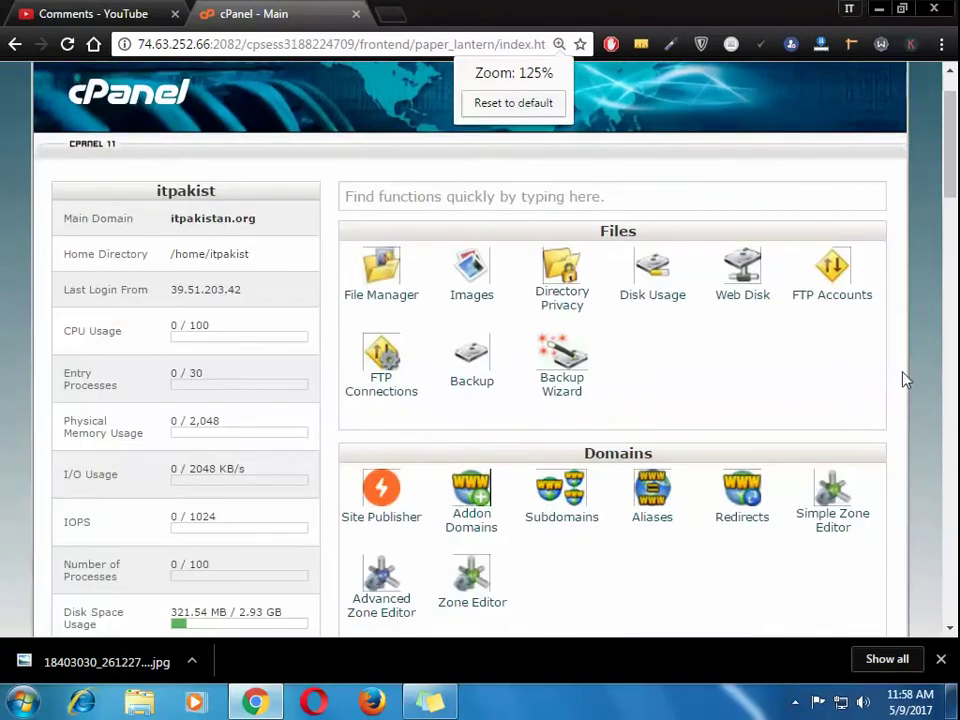
scroll(938, 355, down, 2)
scroll(938, 355, up, 2)
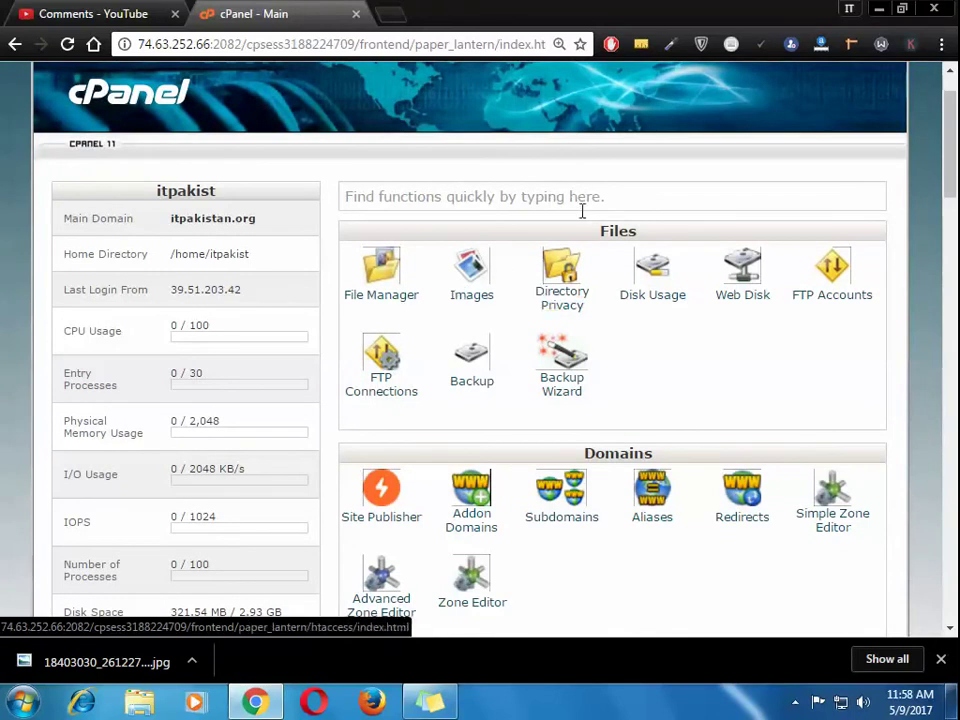
Zoom back out, browse the dashboard and highlight the account username heading.
drag(581, 231, 669, 364)
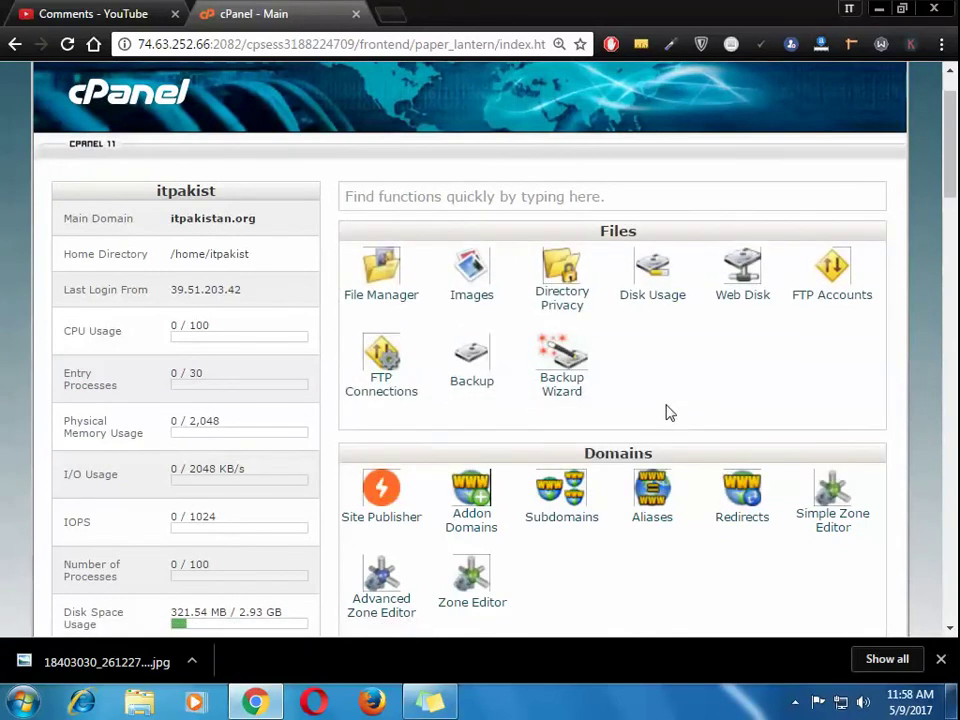
scroll(673, 349, down, 3)
key(ctrl+minus)
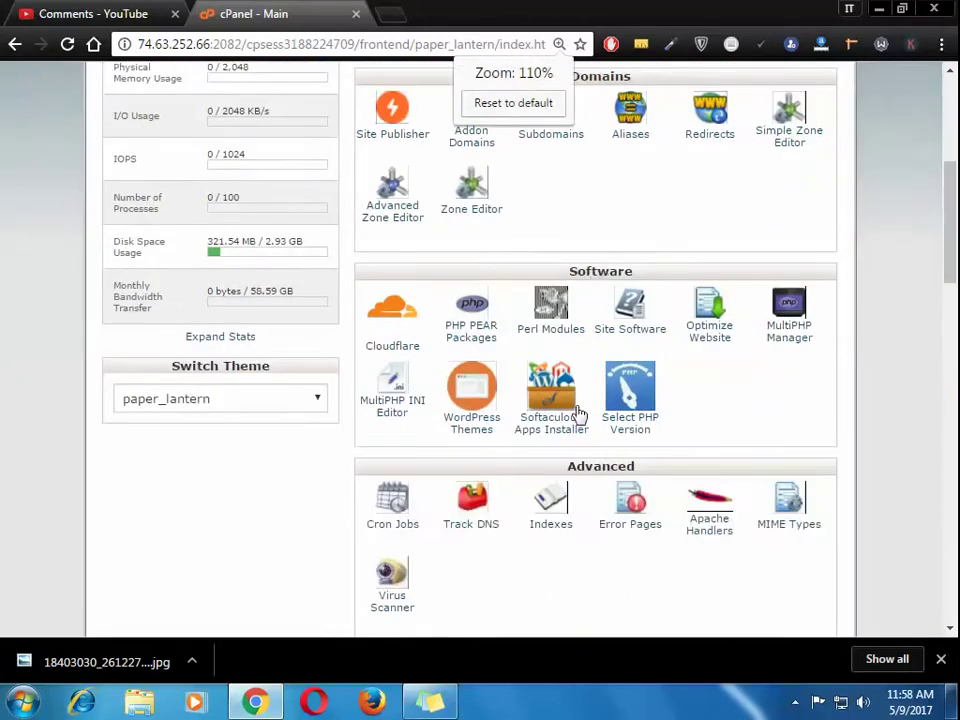
scroll(600, 180, up, 2)
scroll(603, 172, up, 2)
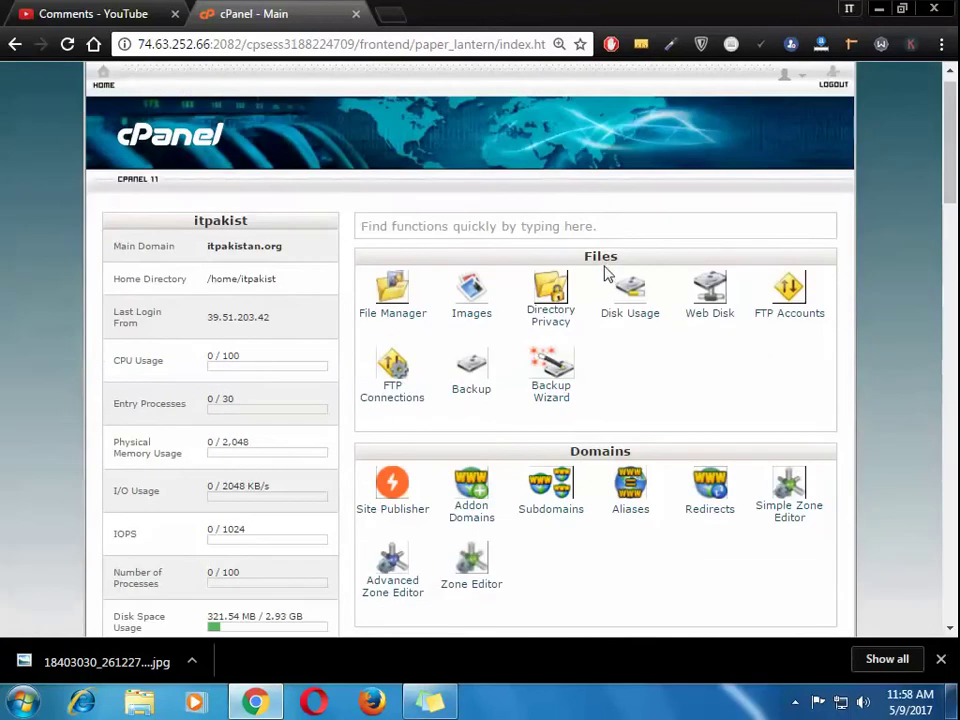
mouse_move(602, 261)
mouse_down()
mouse_move(587, 472)
mouse_move(594, 240)
mouse_move(591, 253)
mouse_up()
scroll(639, 422, down, 3)
scroll(642, 423, up, 3)
drag(250, 221, 191, 230)
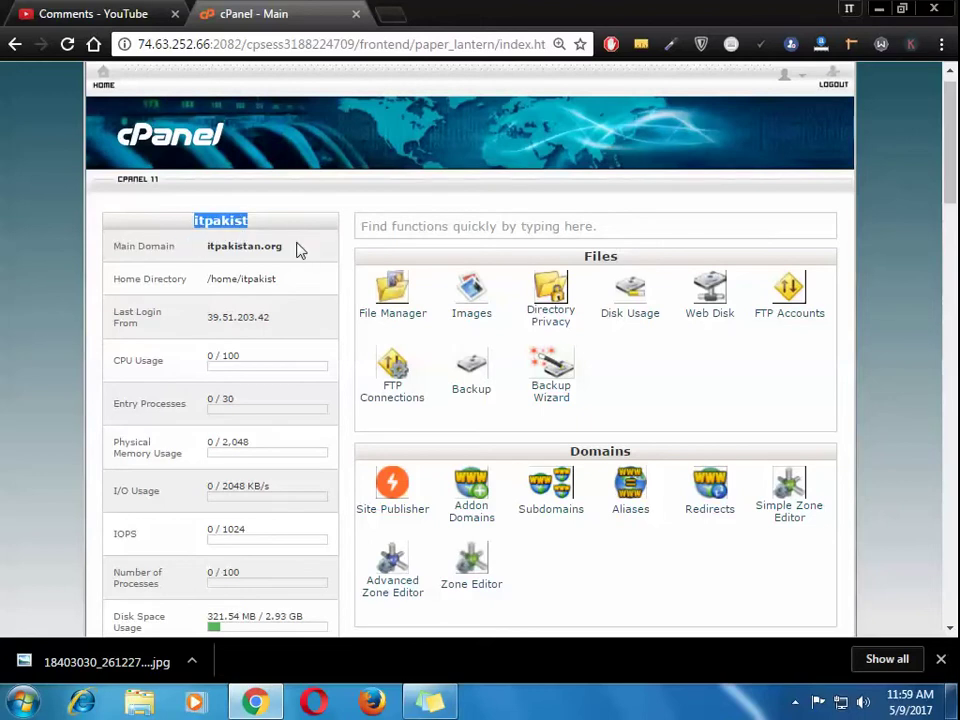
drag(286, 280, 200, 285)
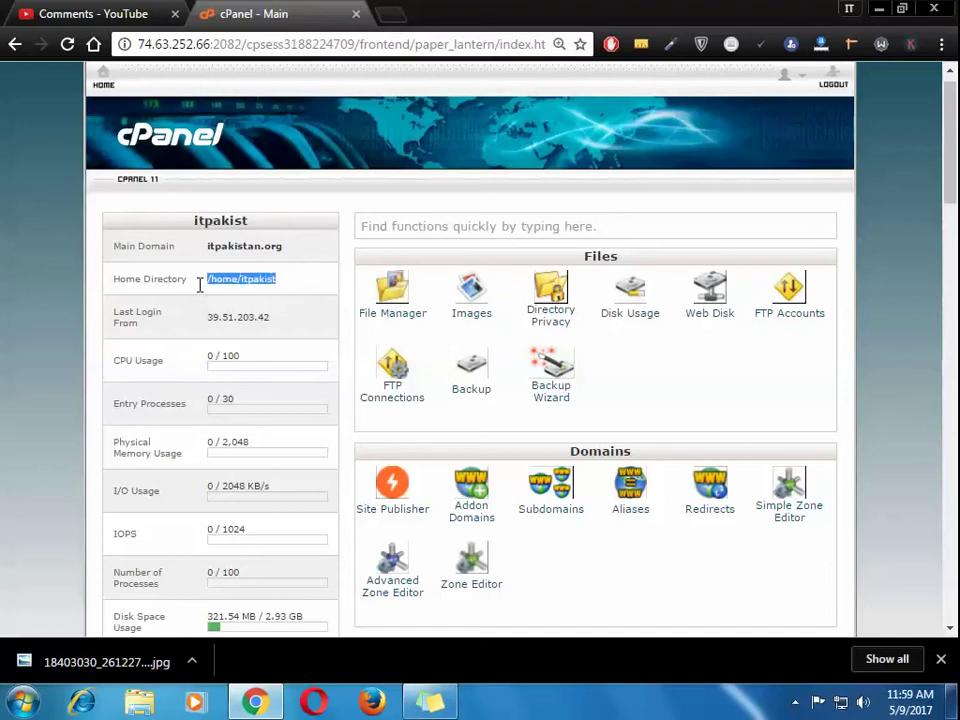
drag(278, 279, 205, 280)
click(305, 282)
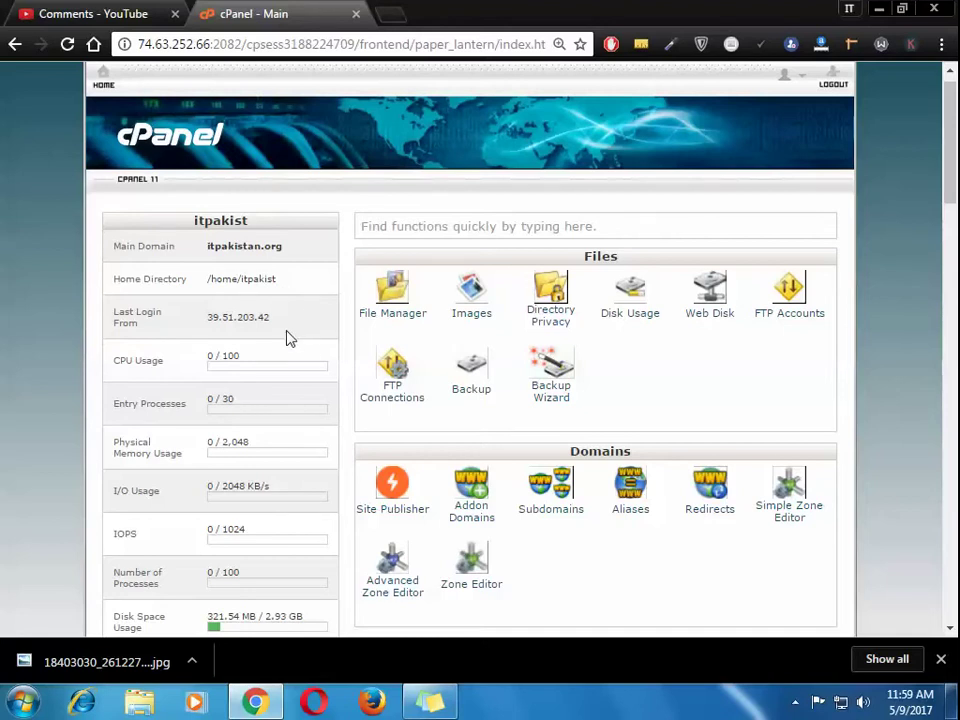
drag(160, 318, 118, 313)
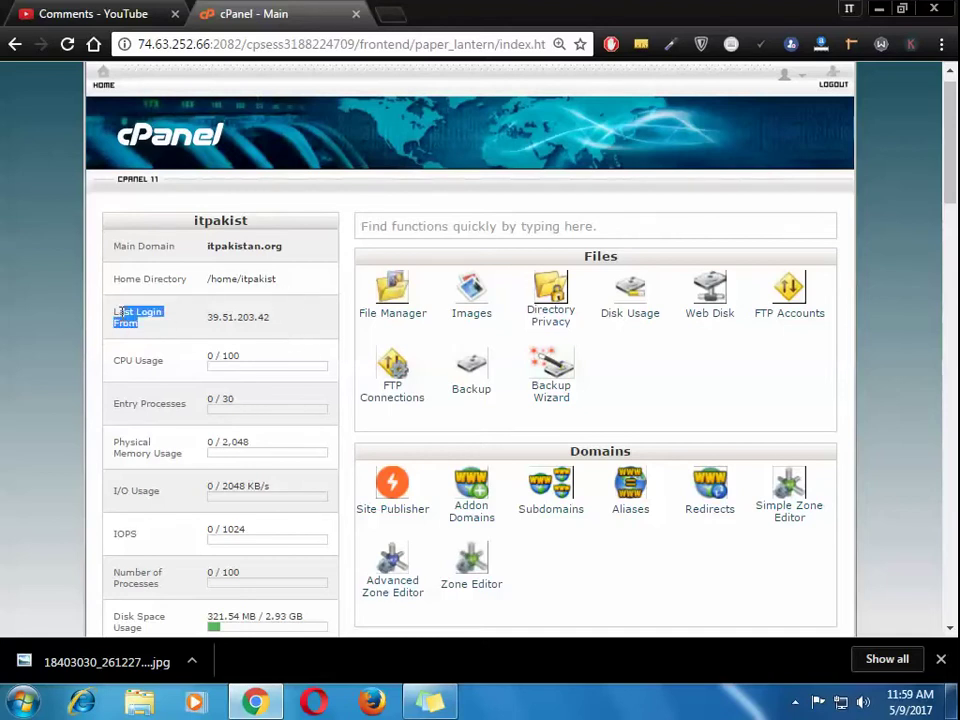
drag(272, 320, 206, 316)
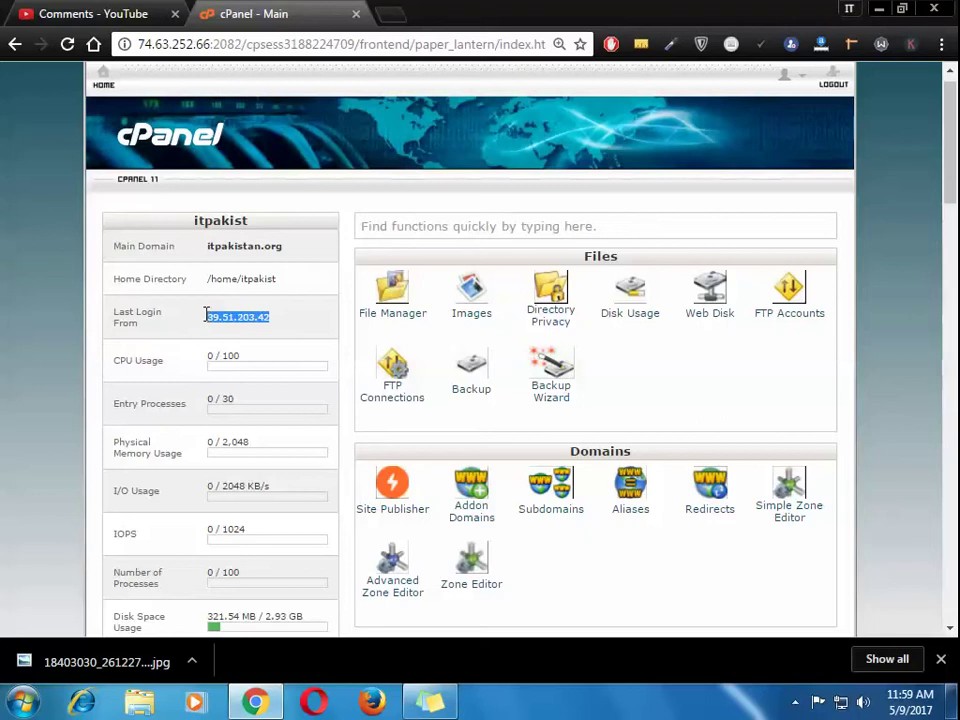
click(280, 330)
drag(180, 364, 112, 362)
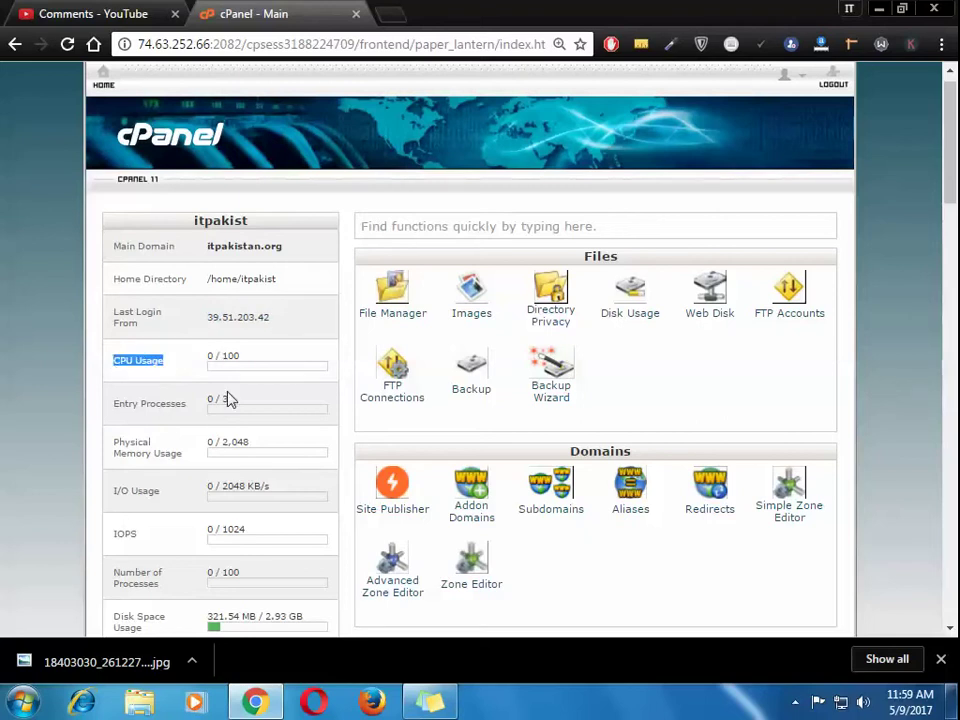
drag(188, 403, 131, 403)
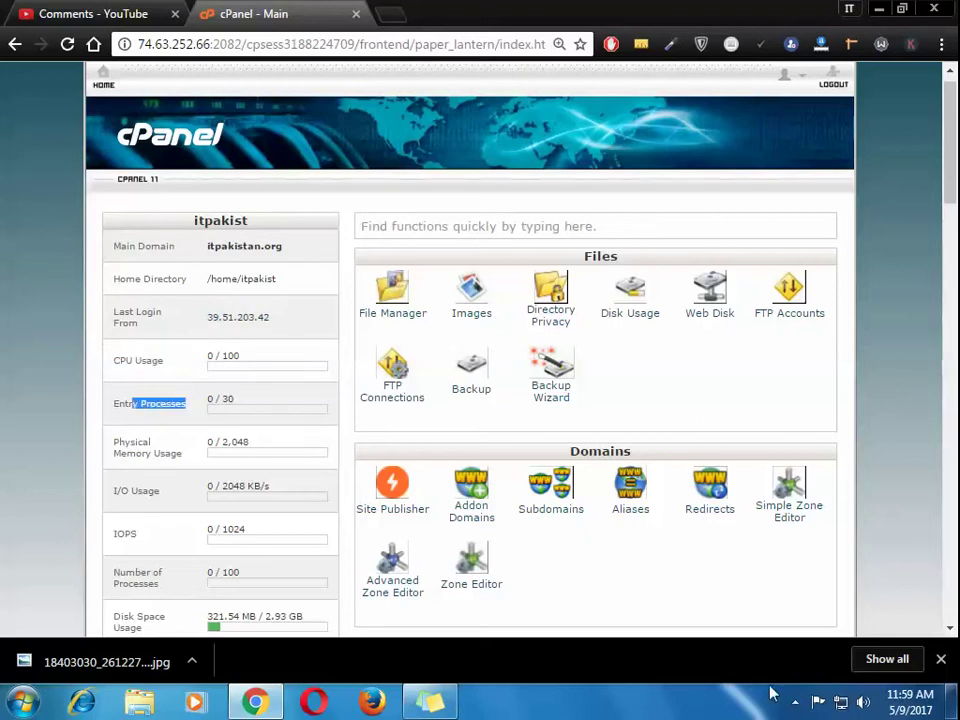
click(795, 702)
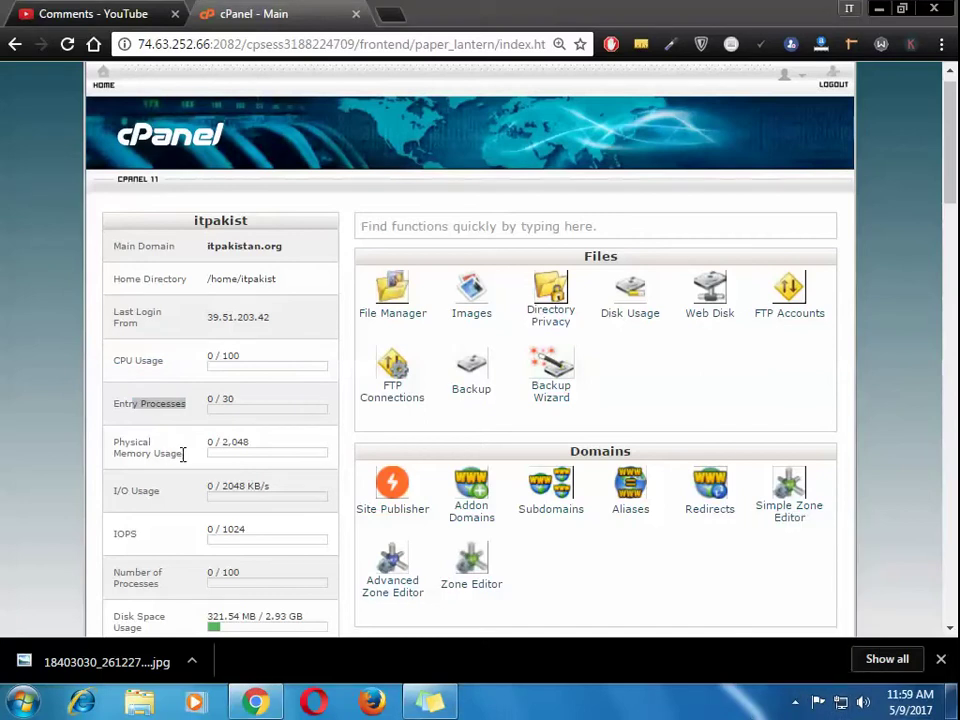
drag(163, 491, 115, 490)
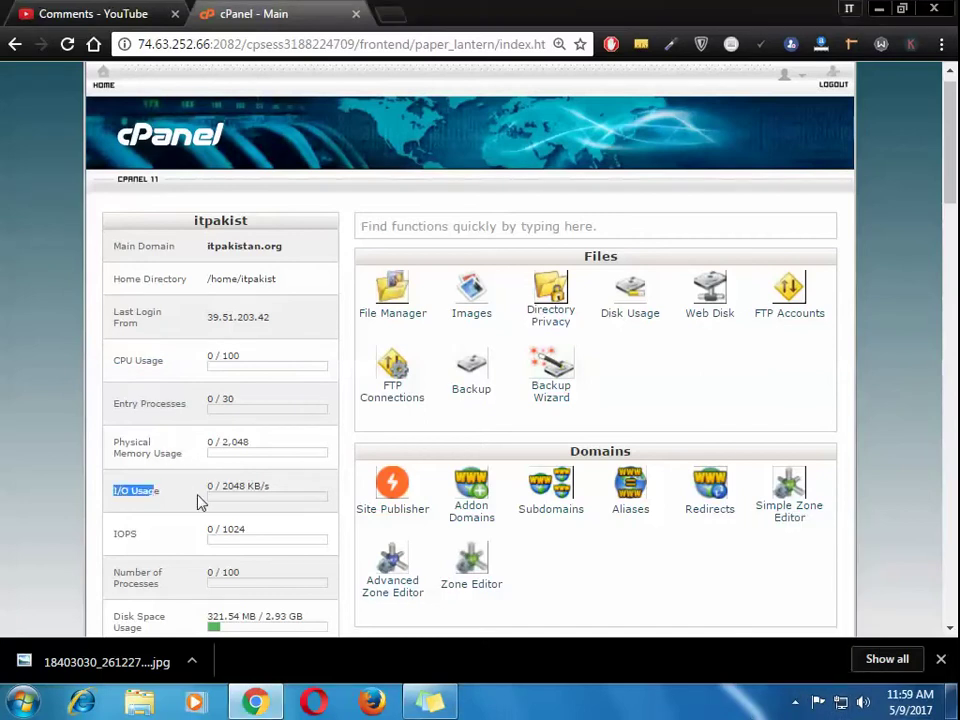
scroll(145, 400, down, 3)
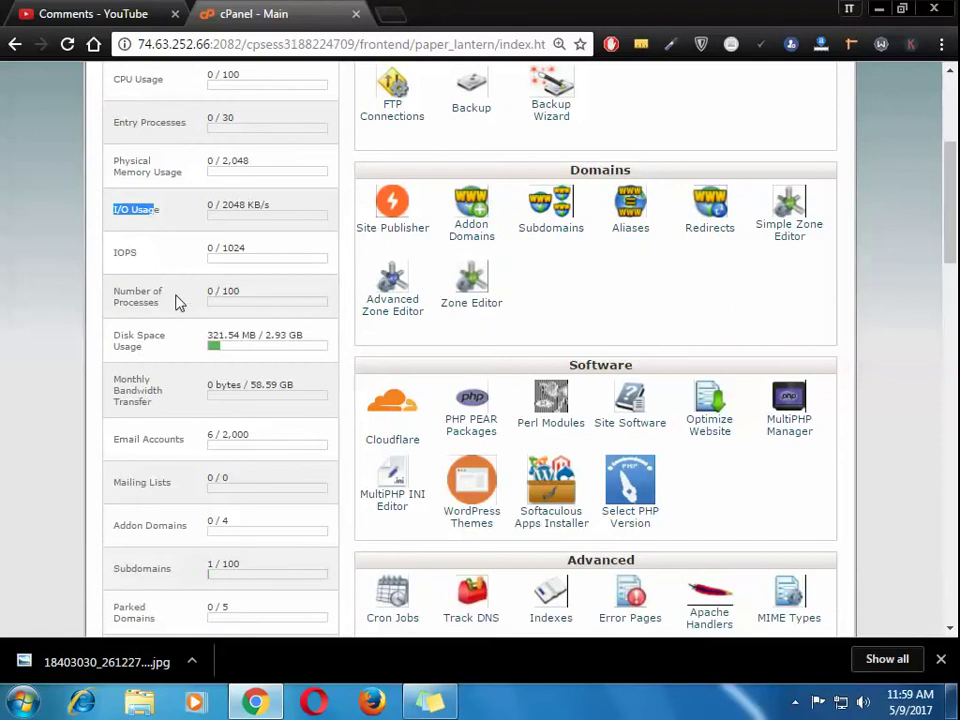
drag(163, 303, 112, 296)
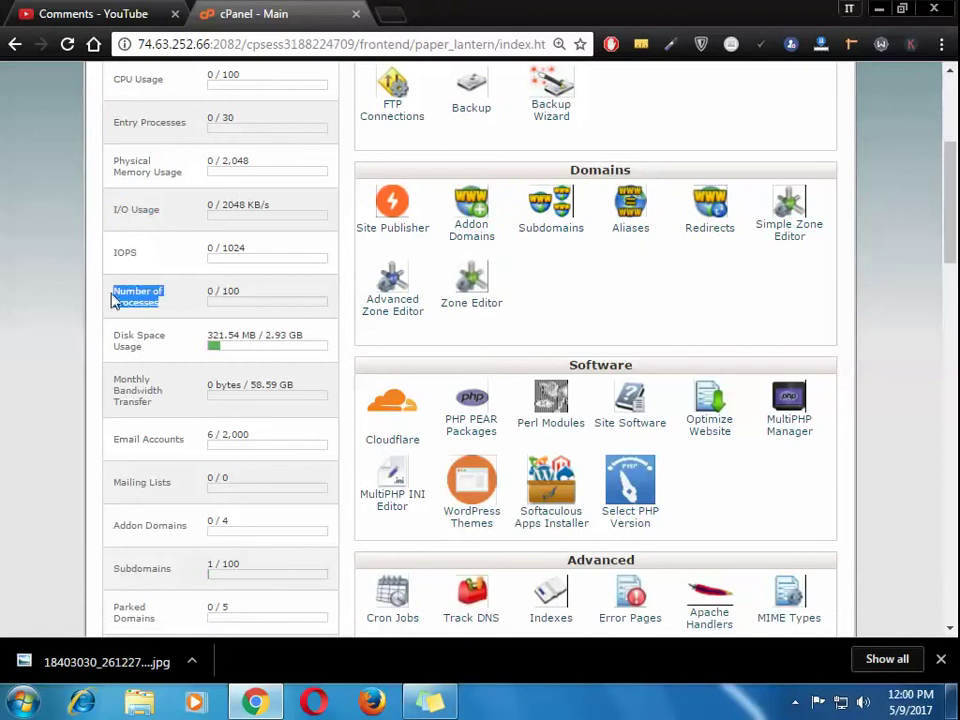
drag(165, 338, 113, 331)
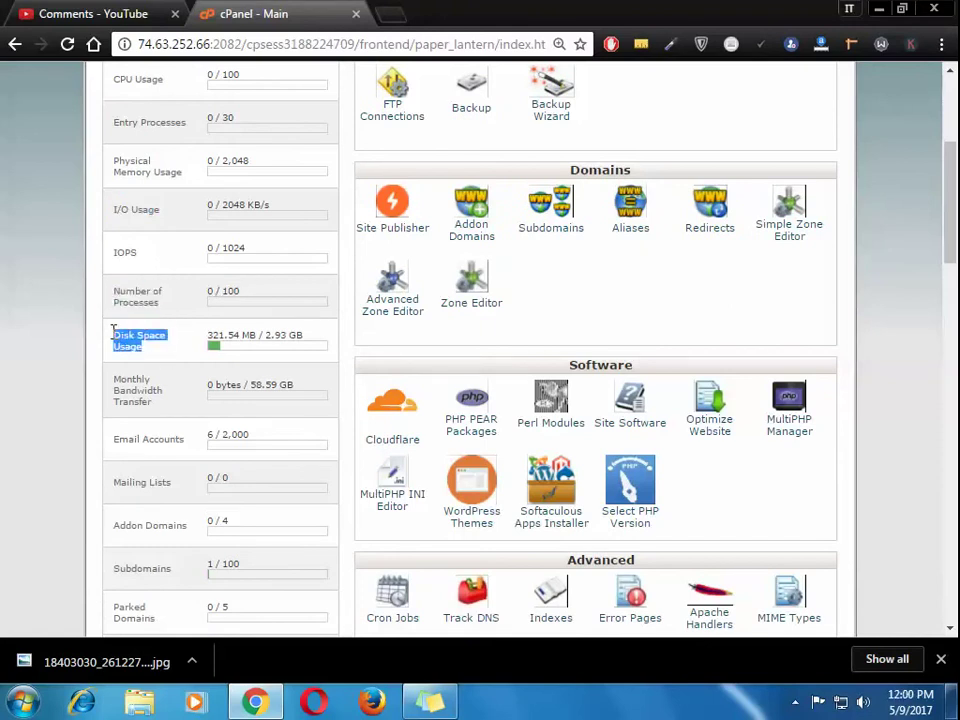
click(795, 701)
click(798, 647)
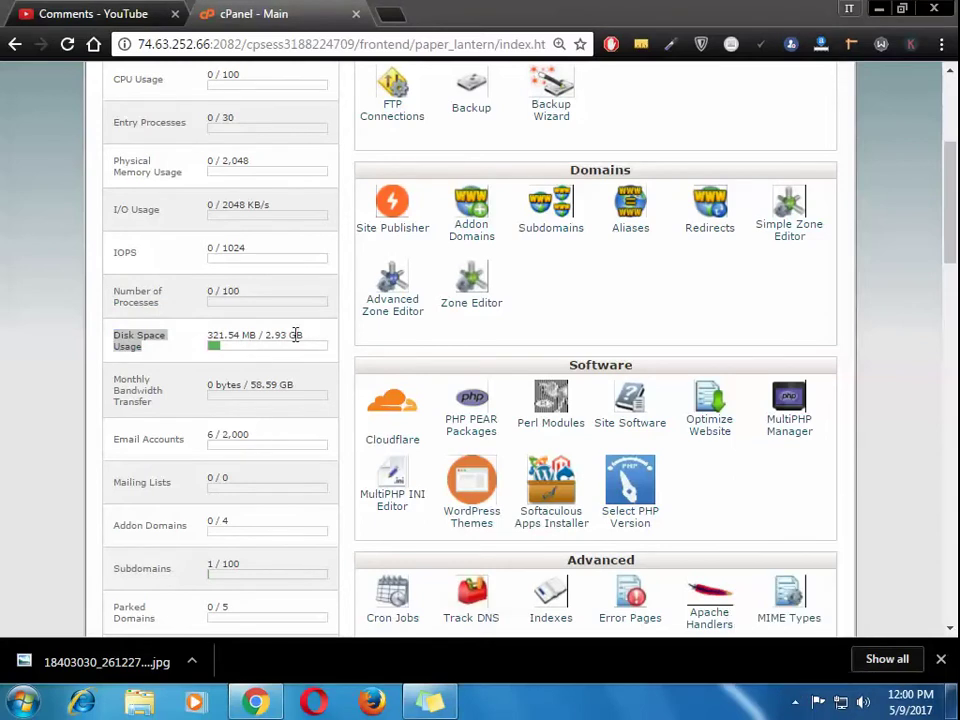
drag(311, 336, 262, 338)
click(259, 337)
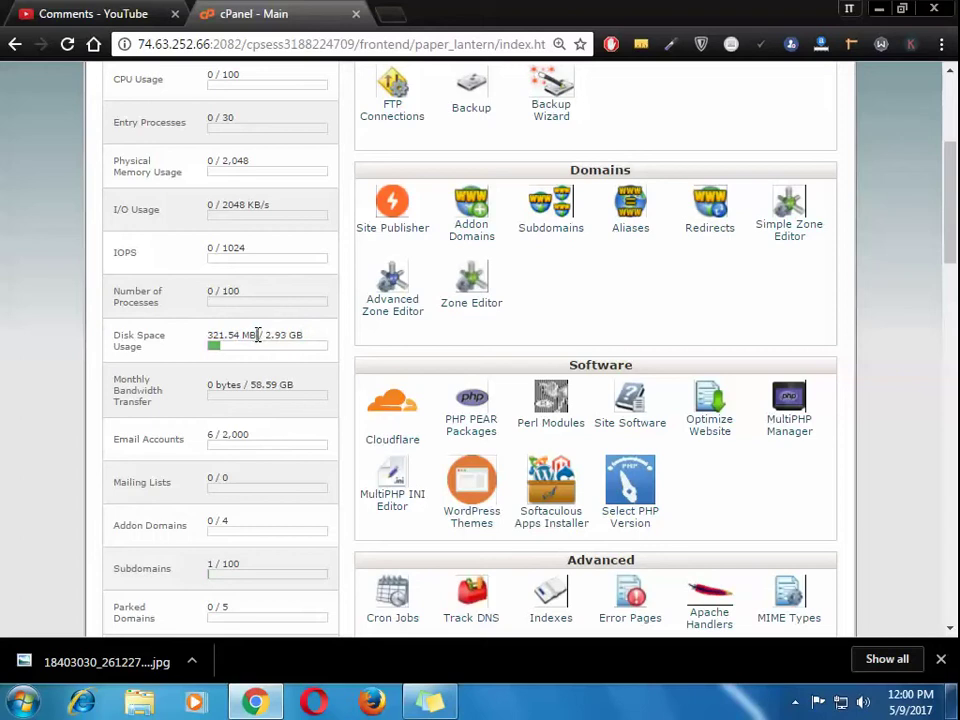
drag(319, 336, 292, 335)
click(311, 344)
click(795, 702)
click(180, 443)
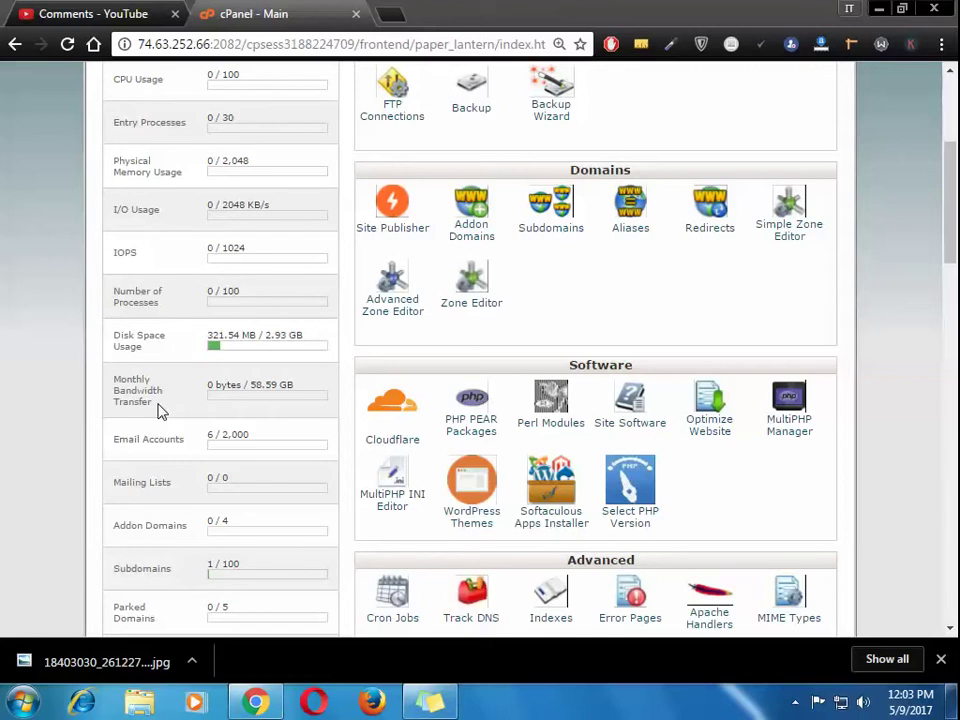
drag(293, 385, 258, 381)
click(290, 384)
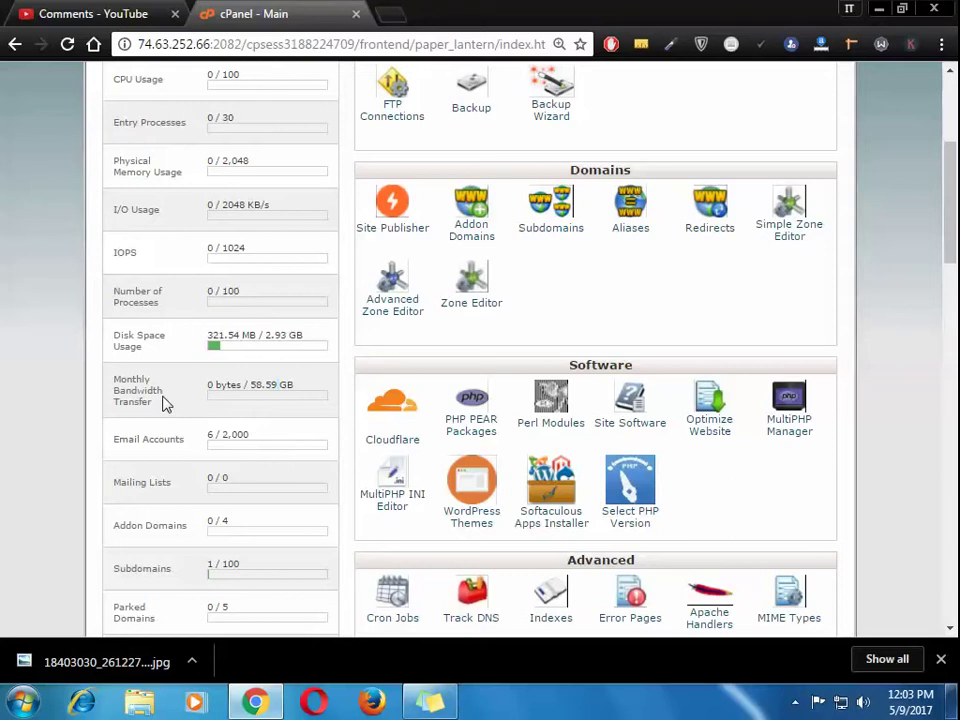
drag(163, 391, 116, 381)
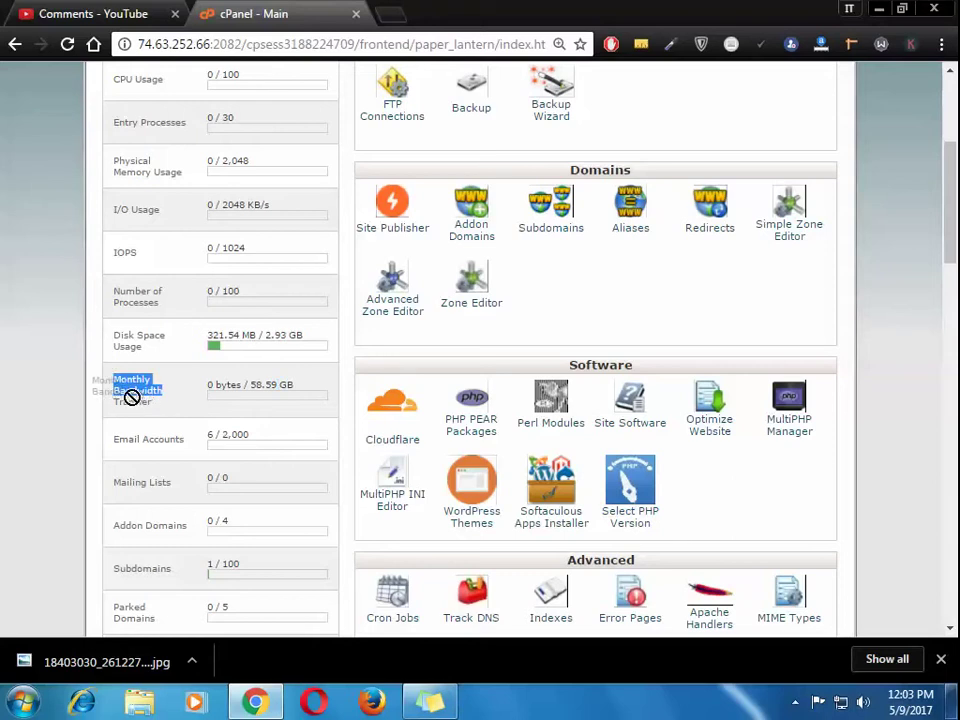
drag(154, 405, 116, 379)
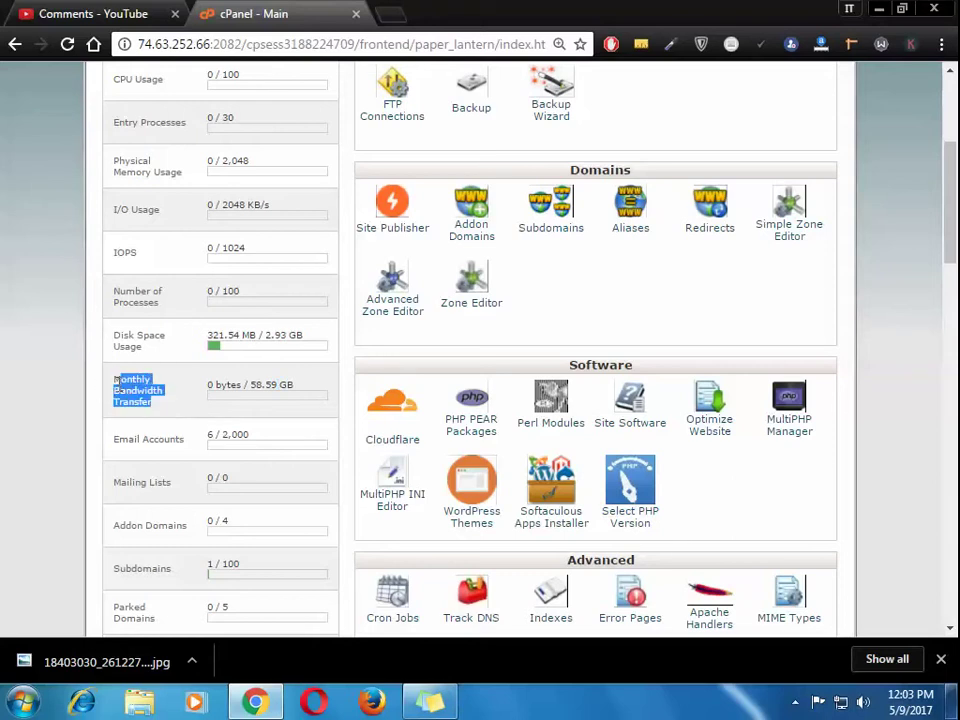
click(160, 411)
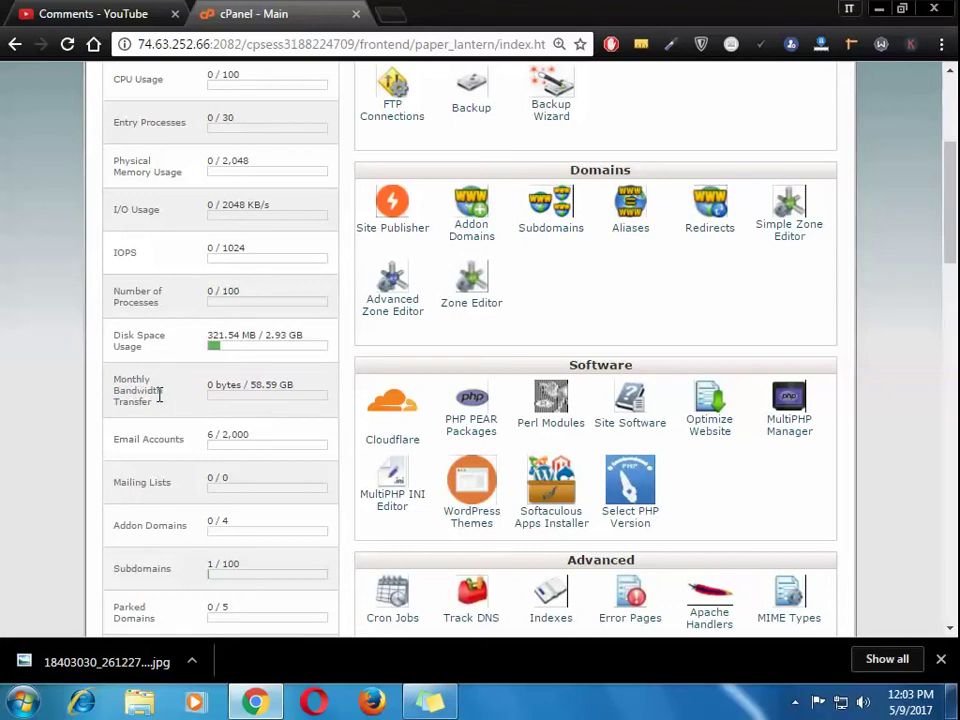
drag(160, 408, 113, 381)
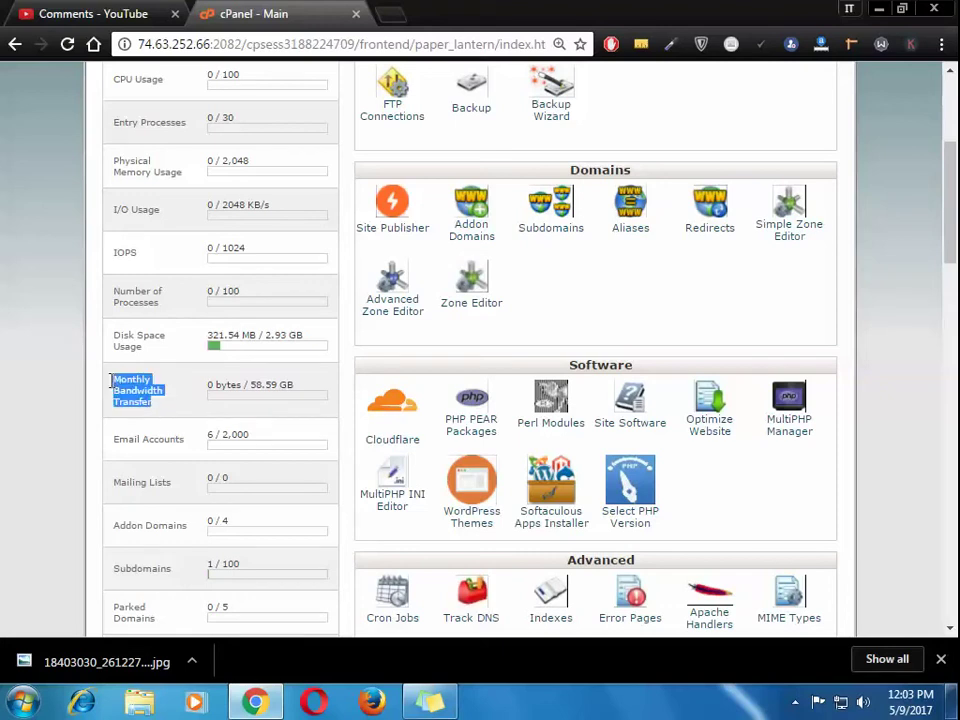
click(137, 399)
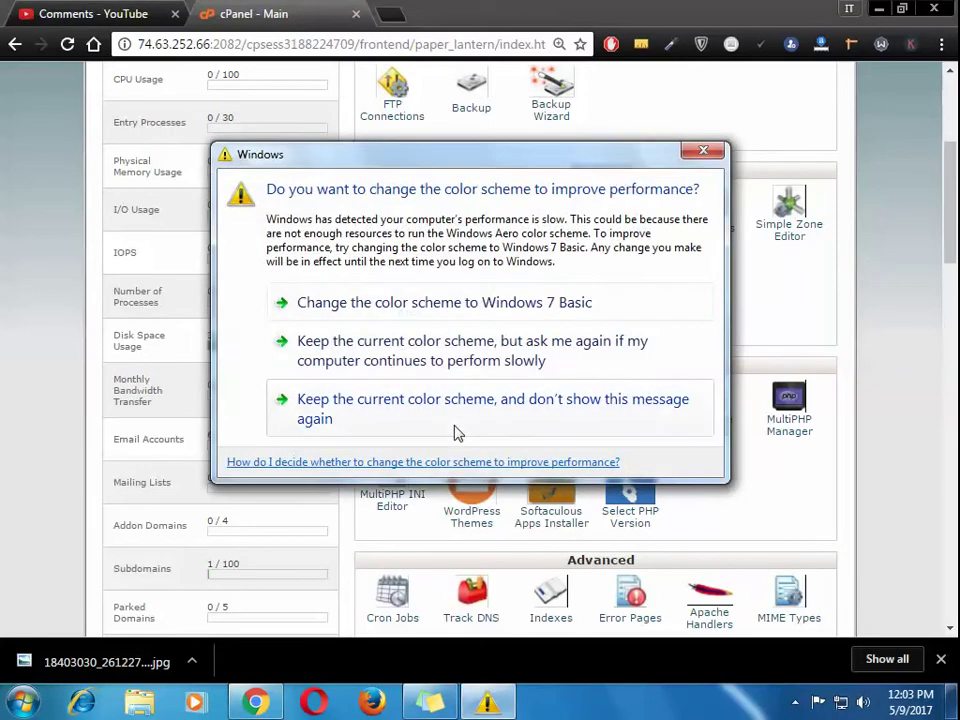
click(454, 425)
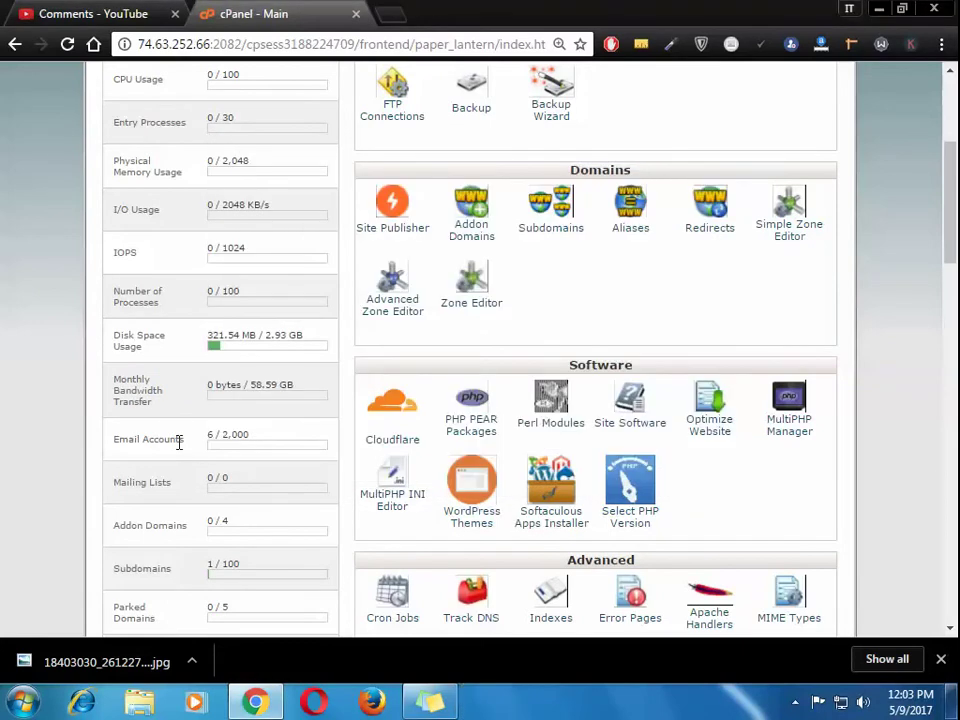
drag(188, 445, 111, 439)
drag(258, 443, 220, 432)
Launch Microsoft Office Word 2007 from the Start menu search and set the font size to 36.
click(261, 435)
key(super)
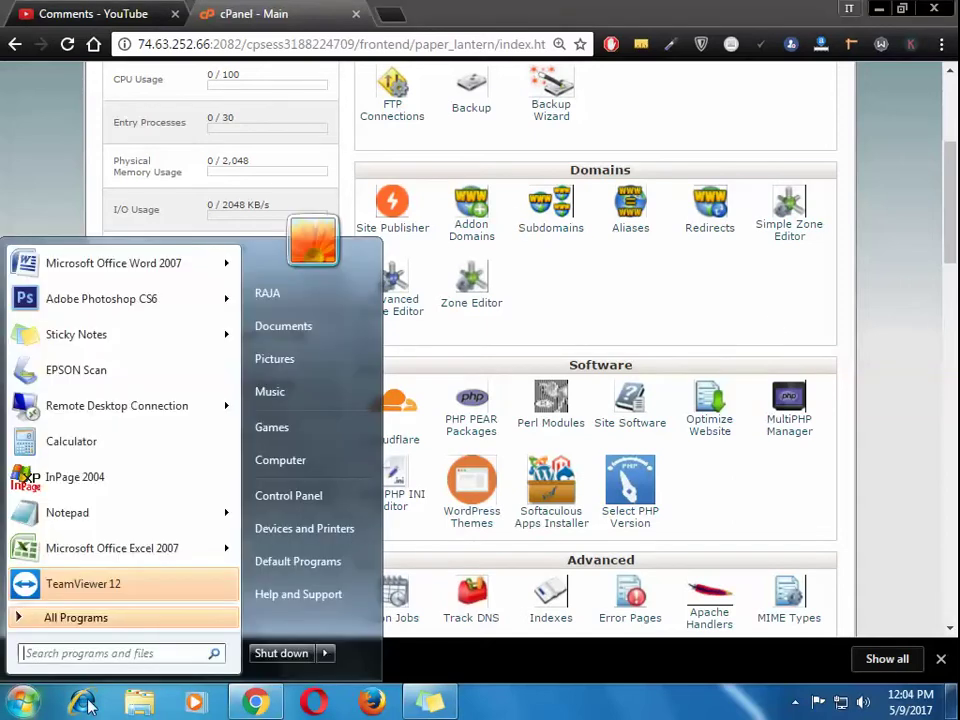
text(word)
key(Return)
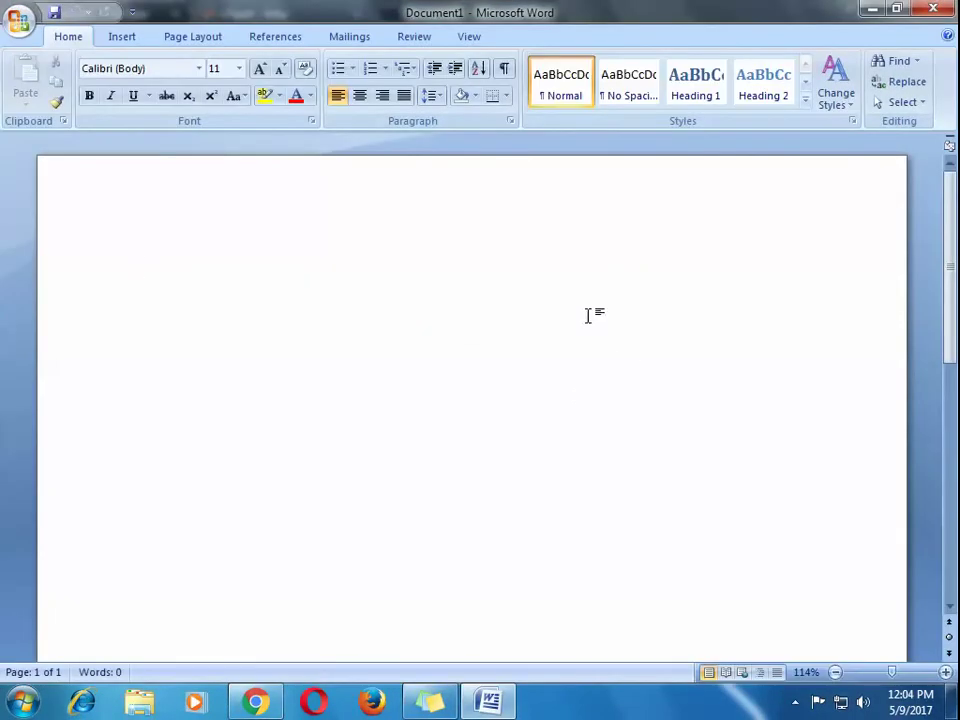
click(239, 68)
click(217, 296)
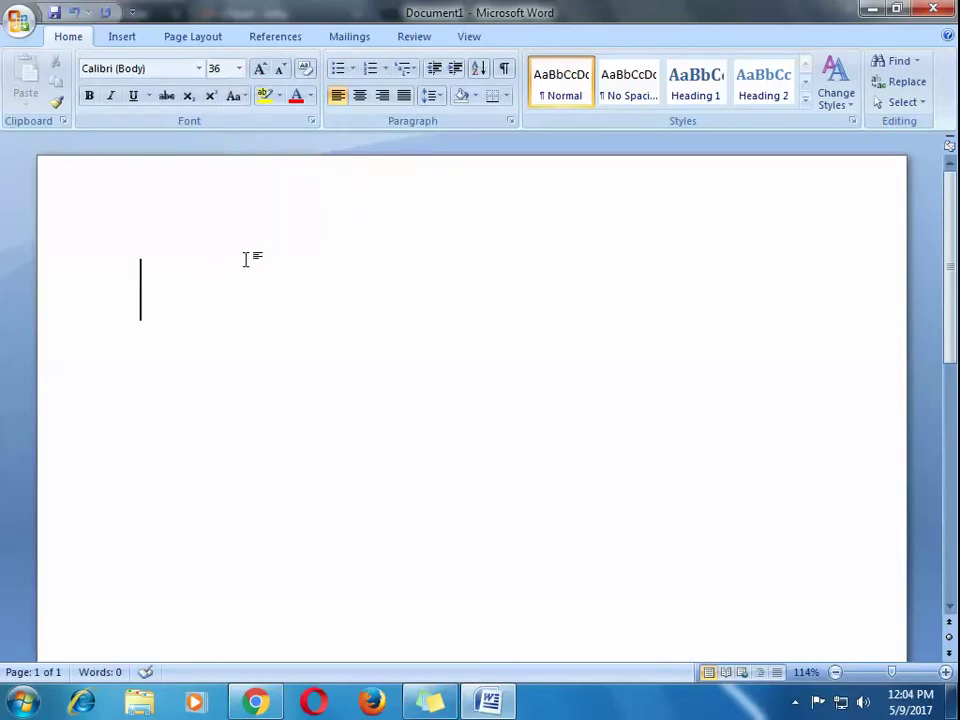
text(www.itp)
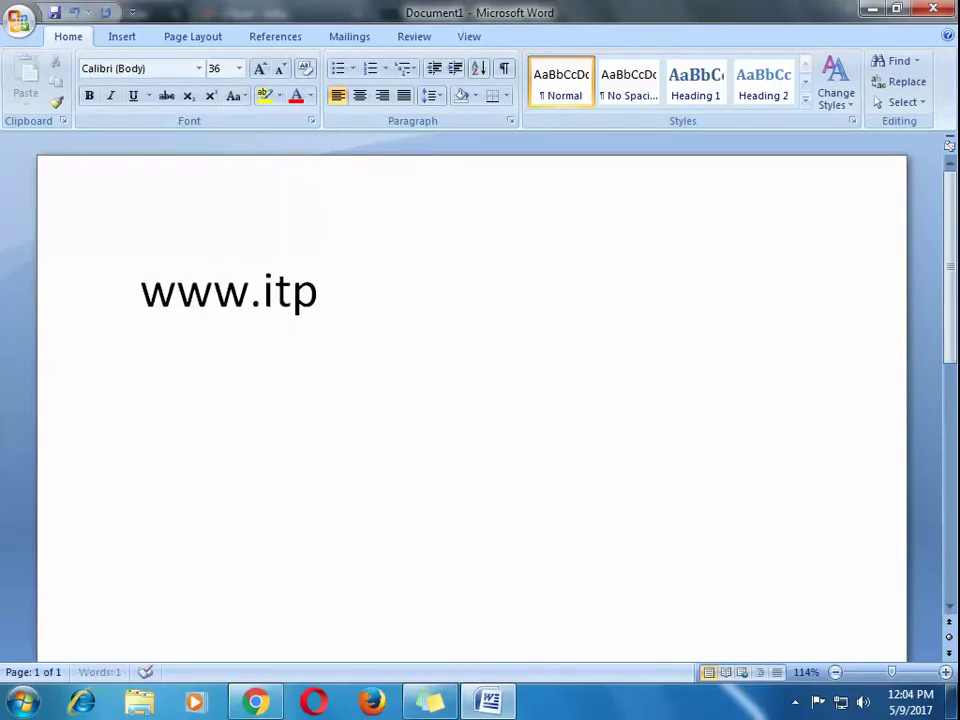
text(akistna.)
key(BackSpace)
key(BackSpace)
key(BackSpace)
text(an)
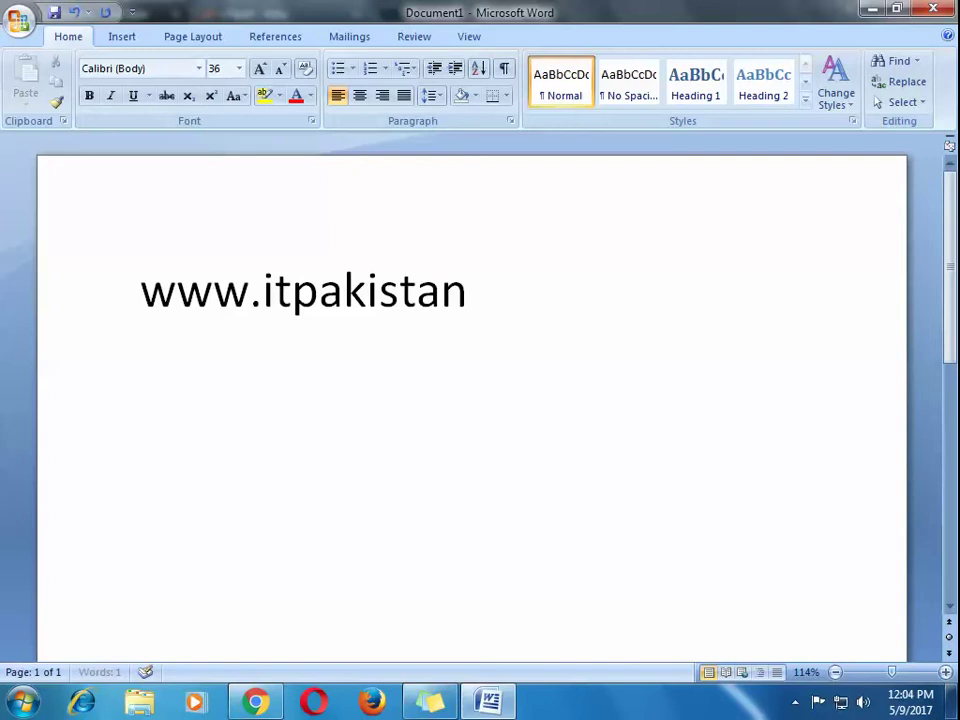
text(.org )
key(Return)
Add a second itpakistan.org e-mail address as a linked line, select all, and return to Chrome.
key(BackSpace)
key(BackSpace)
key(BackSpace)
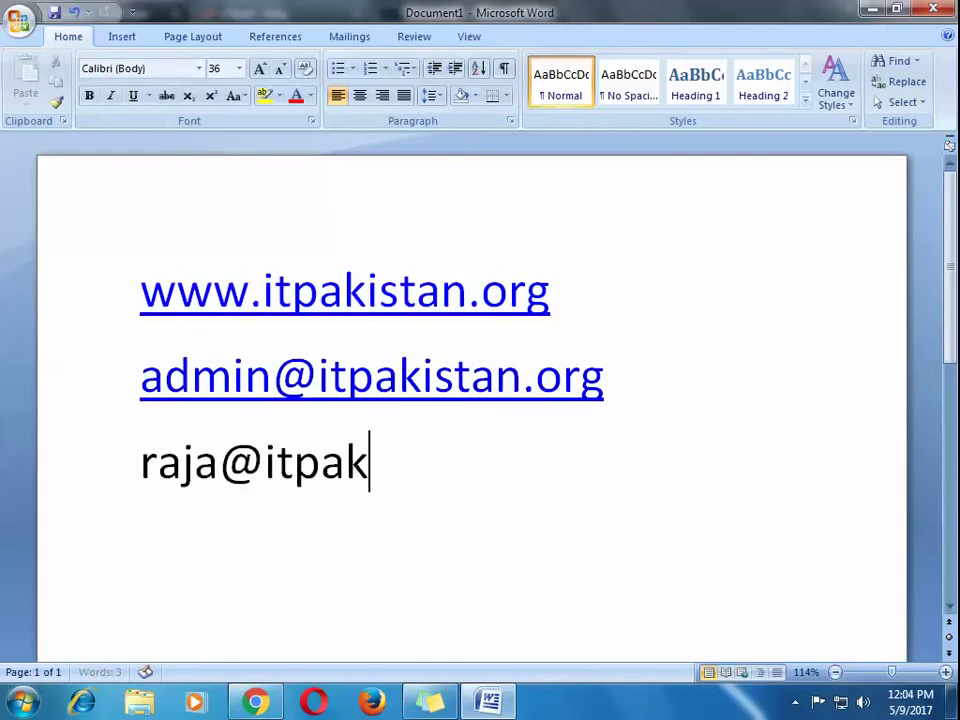
key(ctrl+z)
key(BackSpace)
key(BackSpace)
key(Return)
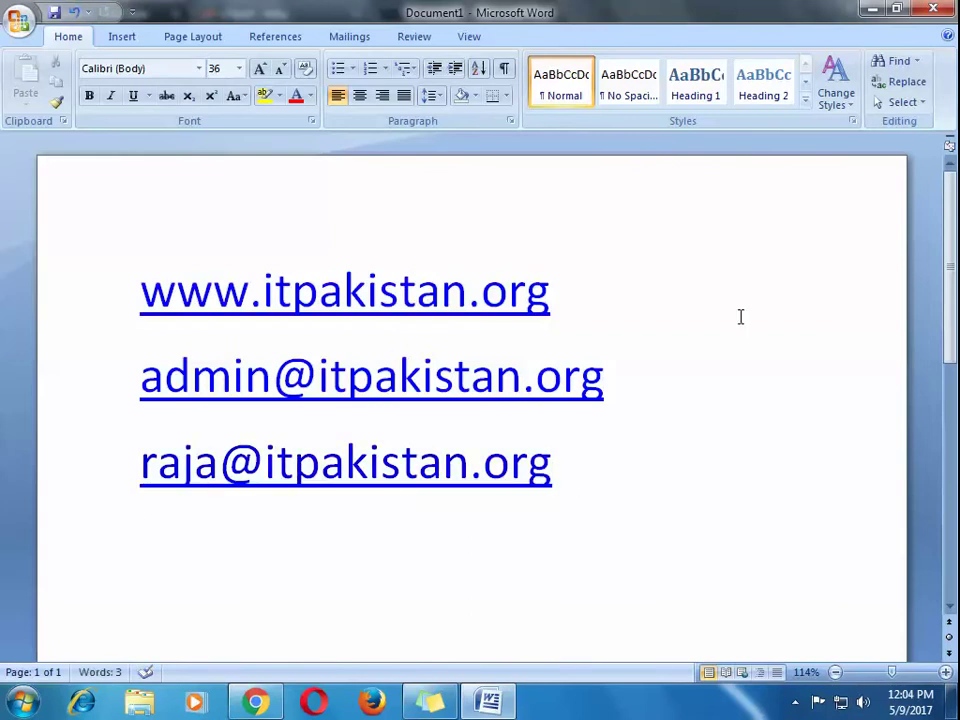
key(ctrl+a)
key(alt+Tab)
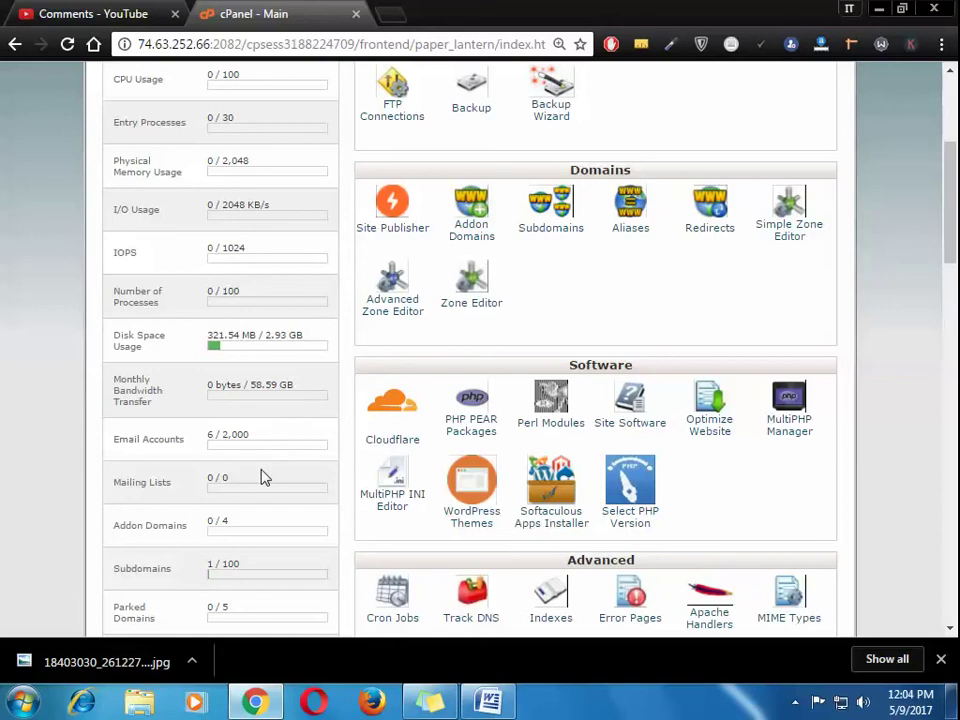
Highlight Mailing Lists 0 / 0, Addon Domains 0 / 4 and Subdomains 1 / 100, then return to Word.
triple_click(212, 472)
click(259, 489)
scroll(250, 528, down, 3)
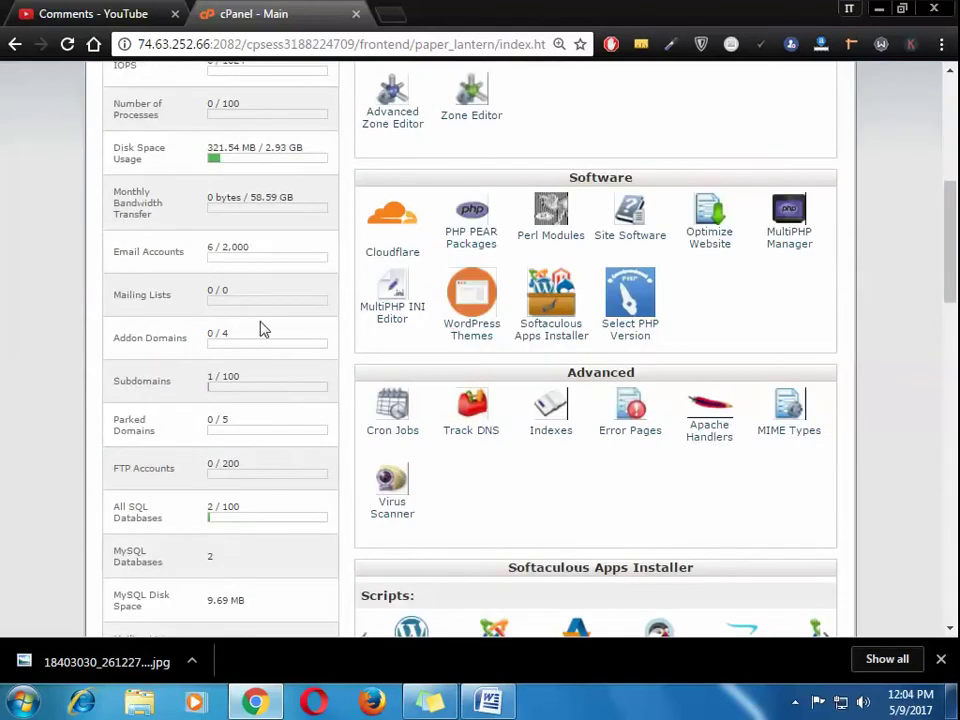
drag(236, 285, 205, 288)
drag(258, 338, 208, 328)
drag(252, 387, 201, 379)
key(alt+Tab)
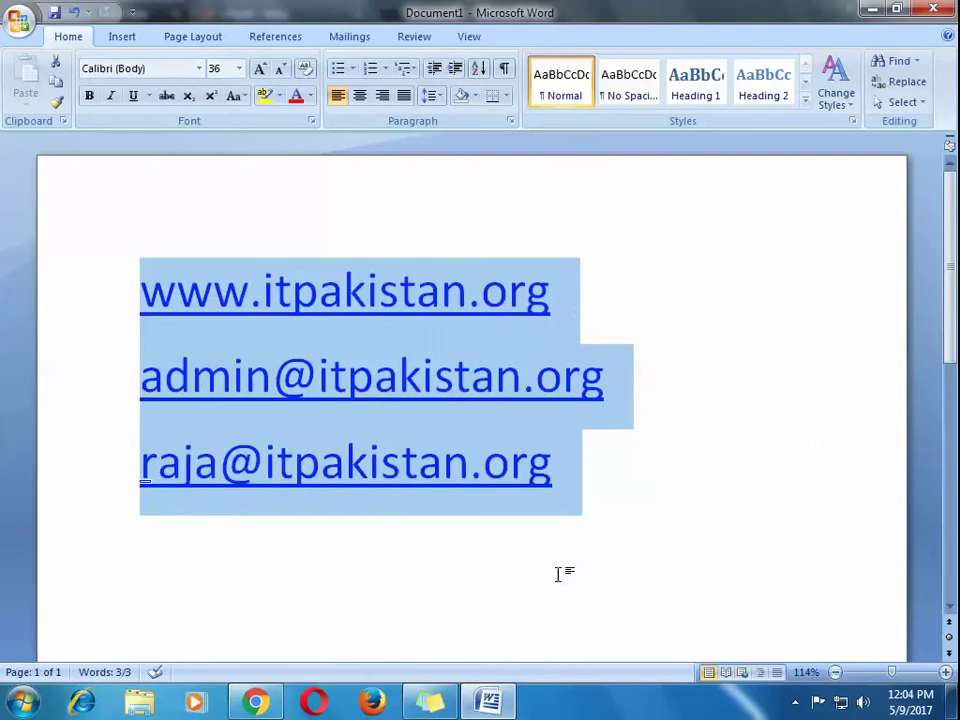
Select and delete the two e-mail address lines.
click(563, 557)
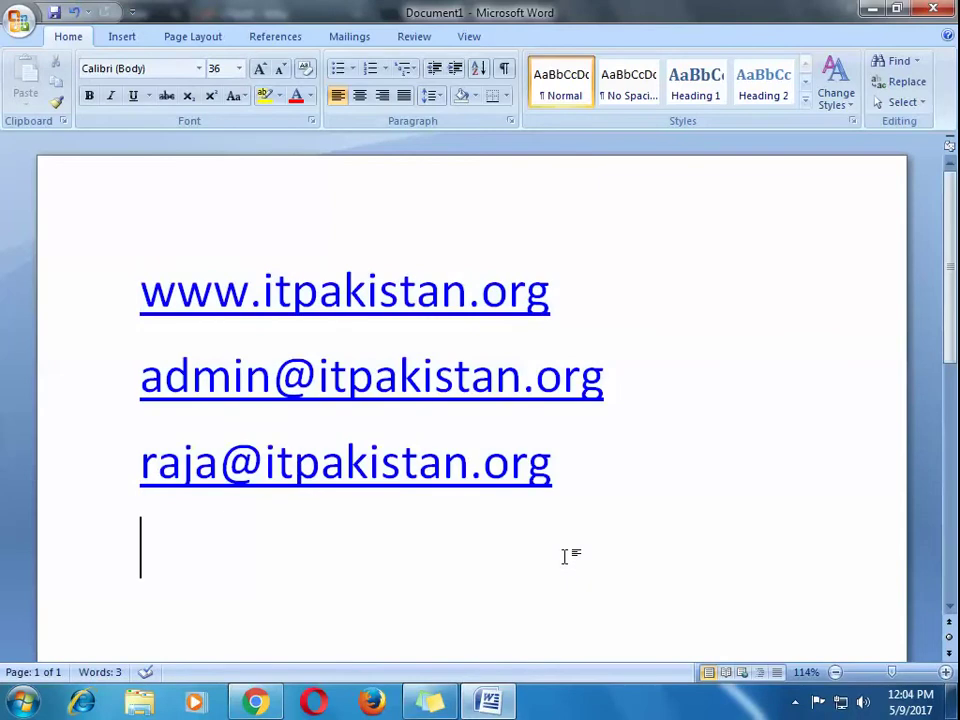
key(BackSpace)
key(shift+Up)
key(shift+Home)
key(Delete)
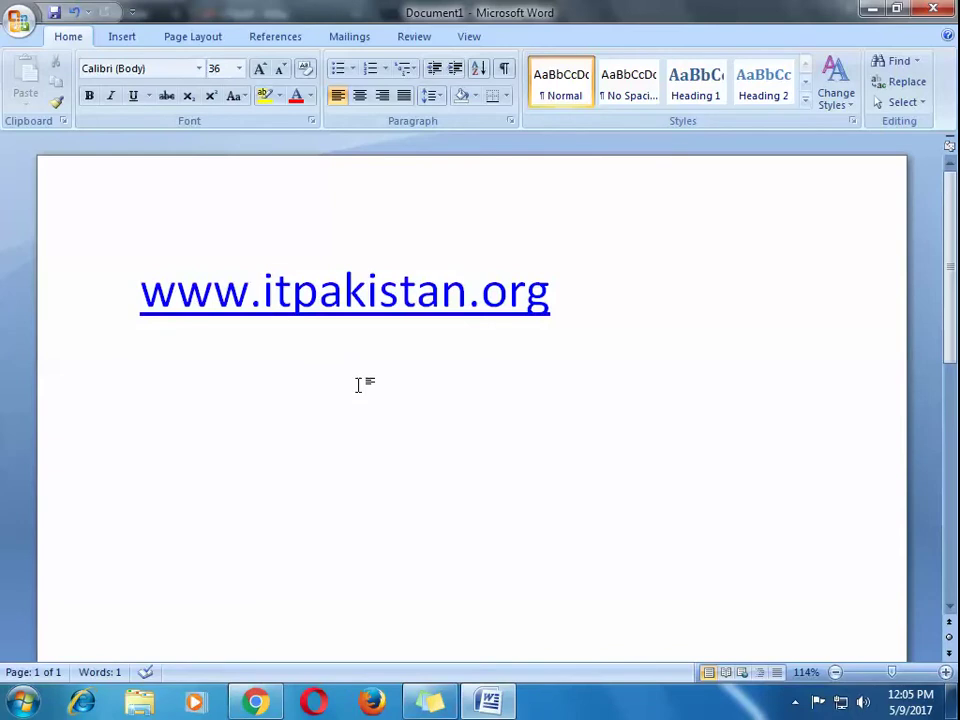
Type the subdomain raja.itpakistan.org on its own line.
text(raja.)
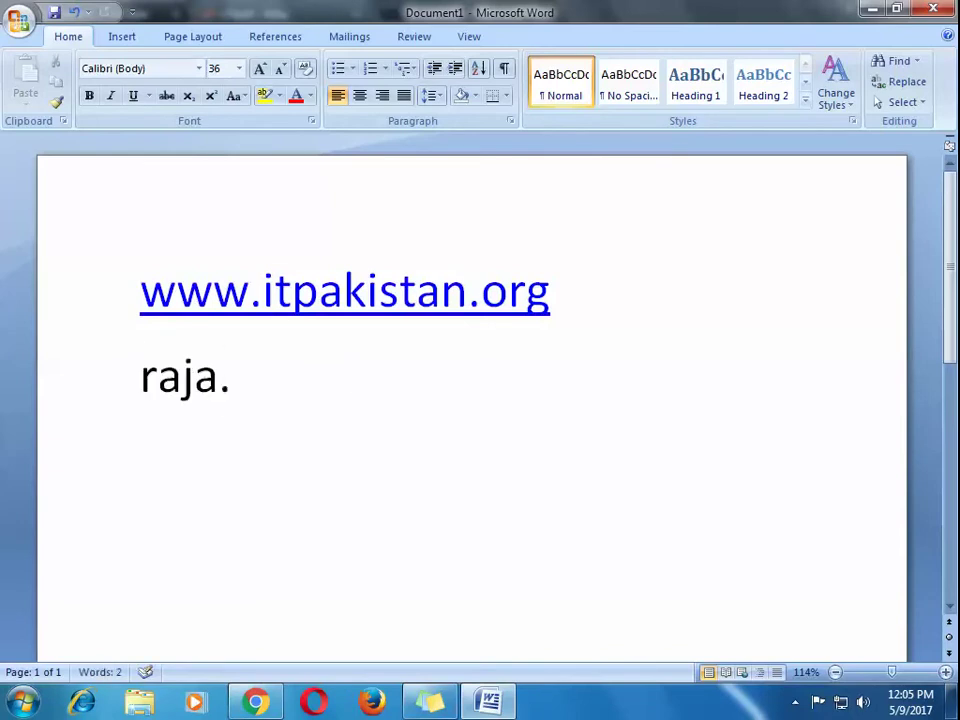
text(itpakistan.org)
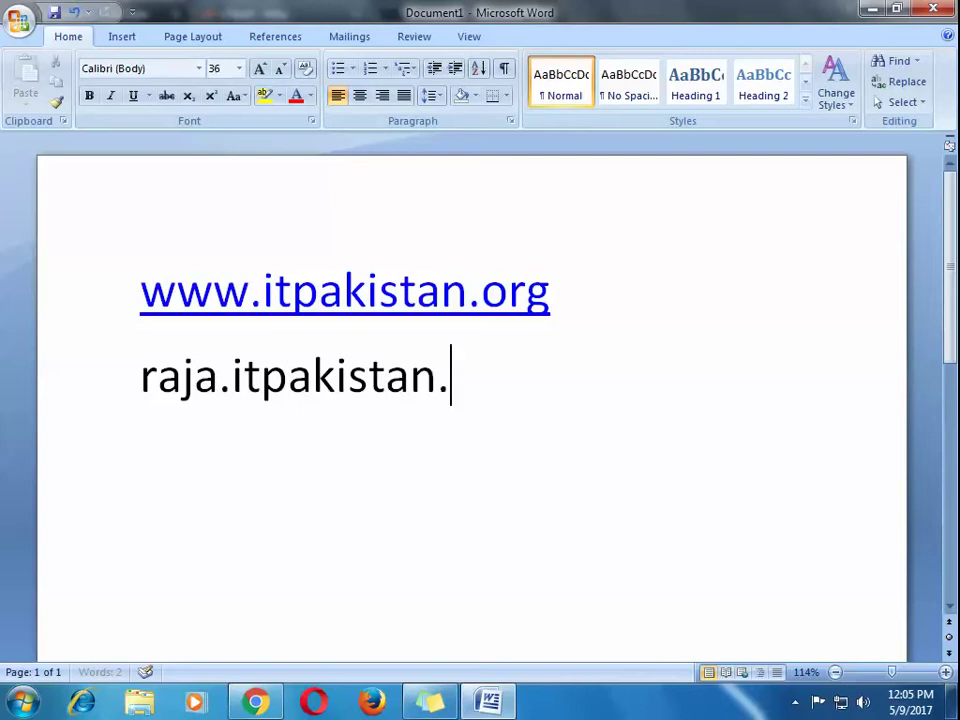
key(Return)
Type softwares.itpakistan.org on the next line, correcting the ending to .org.
text(ha)
key(BackSpace)
key(BackSpace)
text(adm)
key(BackSpace)
key(BackSpace)
key(BackSpace)
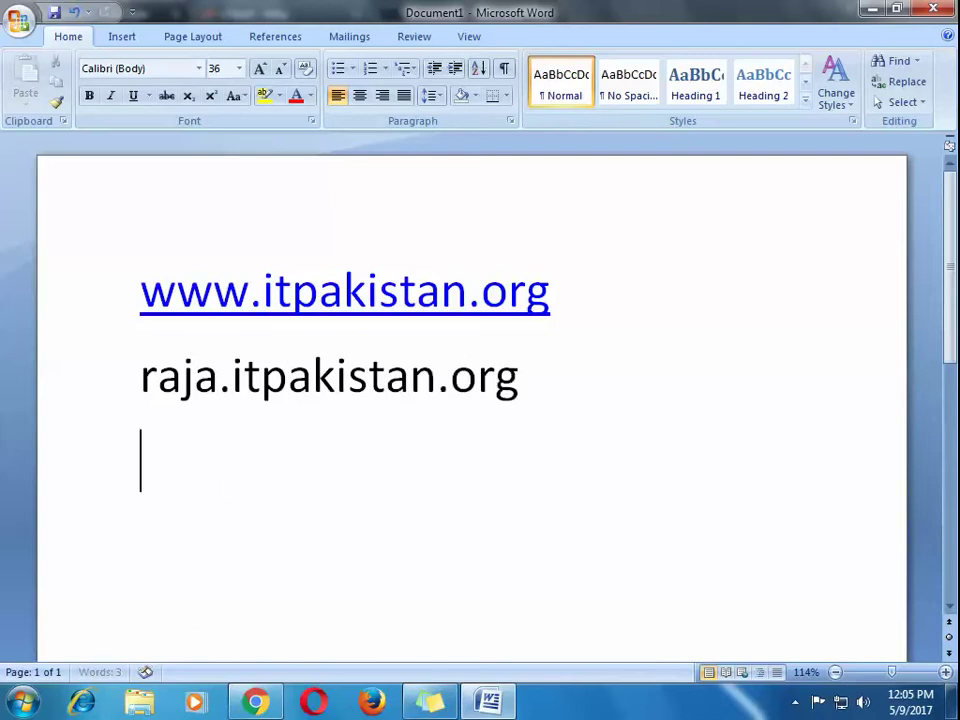
text(software)
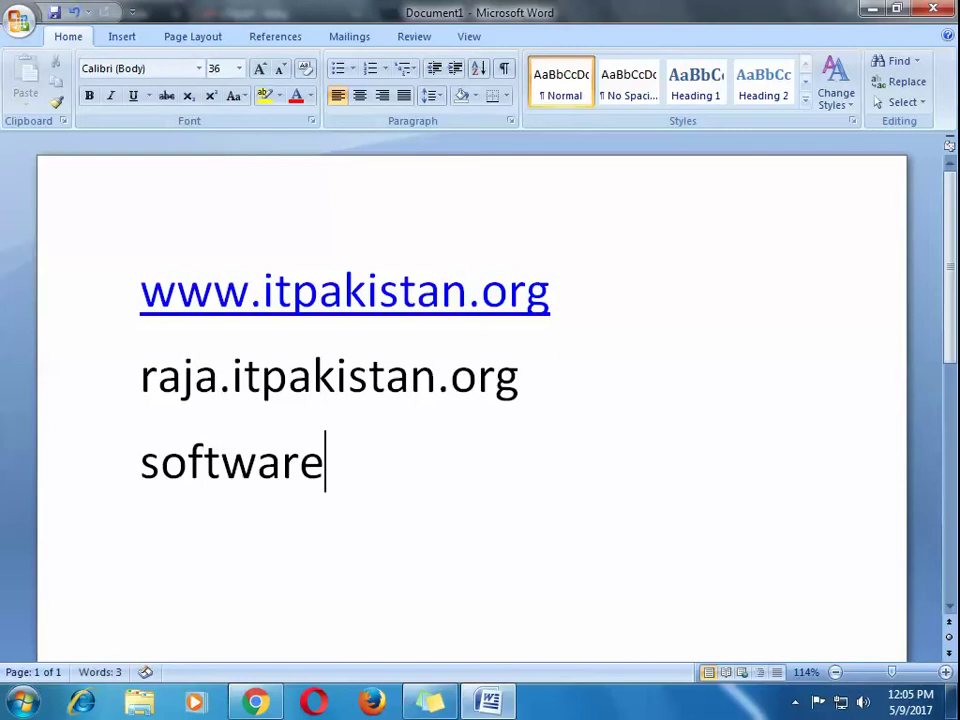
text(s.itpakistan.co)
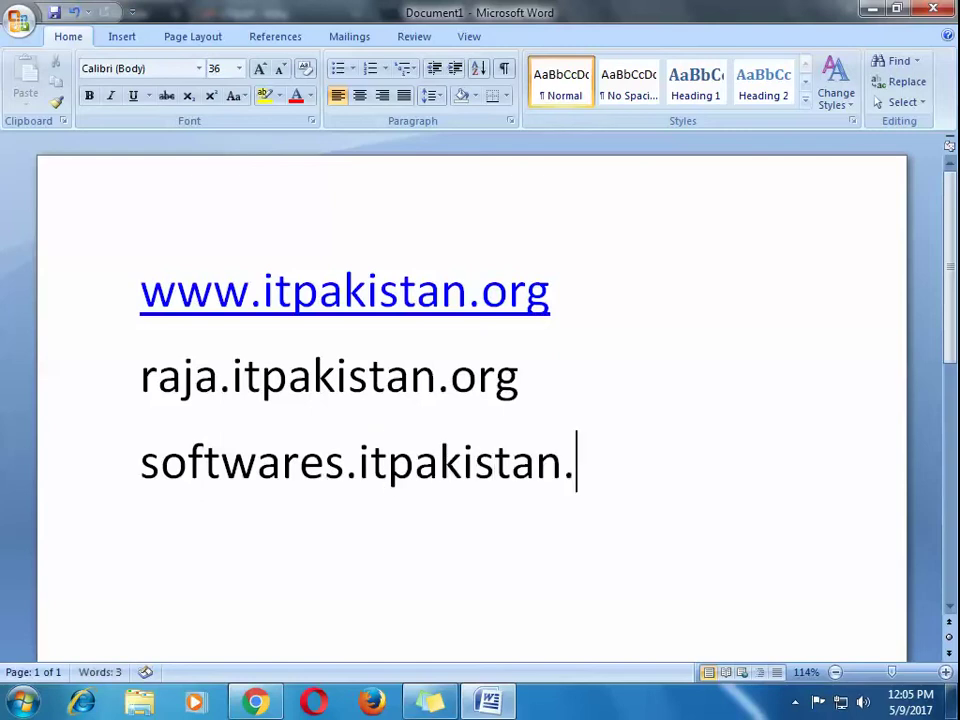
key(BackSpace)
key(BackSpace)
text(org)
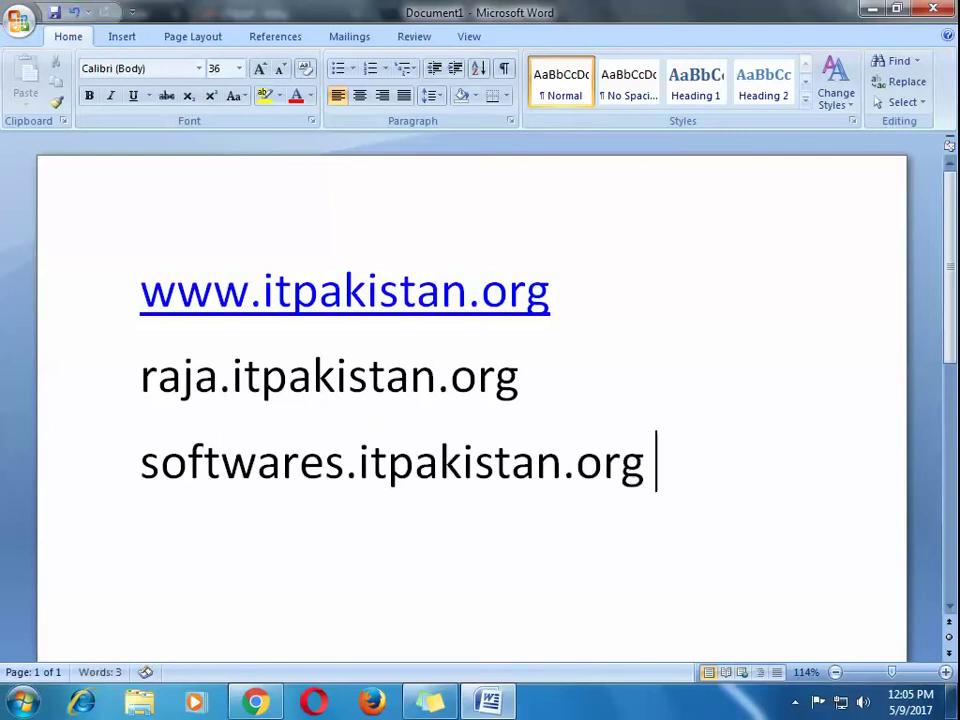
click(696, 384)
click(54, 276)
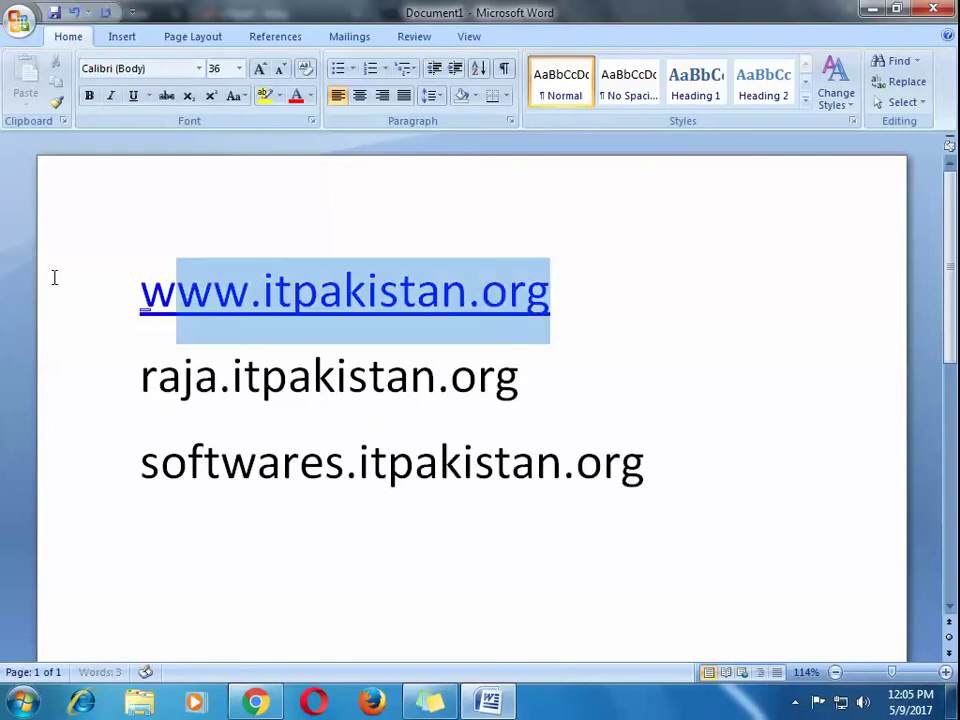
click(66, 389)
click(492, 706)
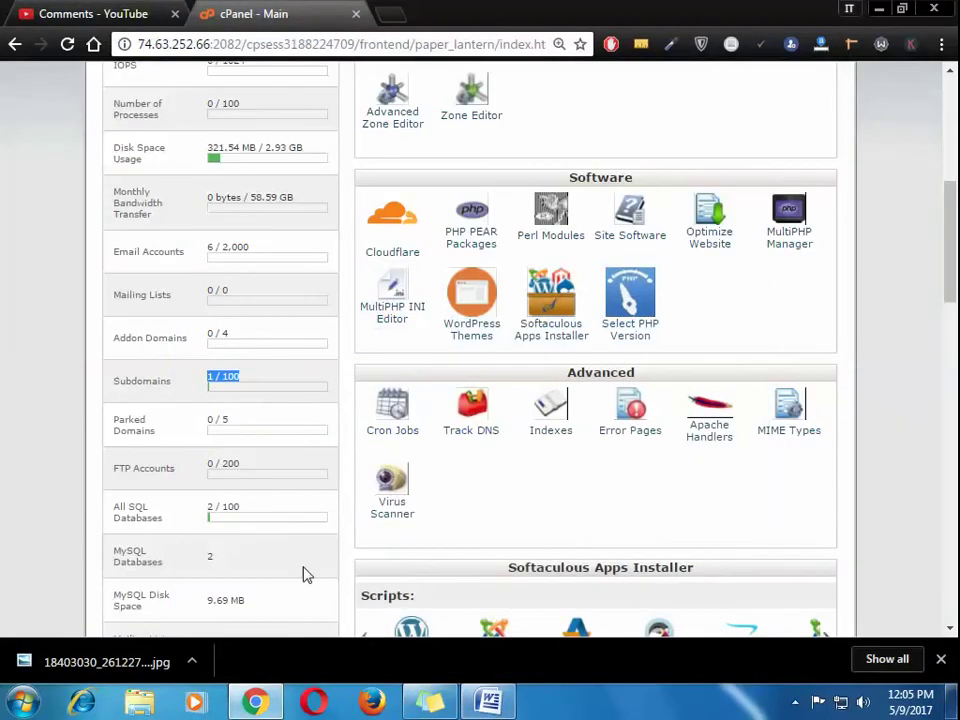
Highlight the Parked Domains 0 / 5 and FTP Accounts 0 / 200 figures.
click(278, 383)
drag(262, 424, 207, 420)
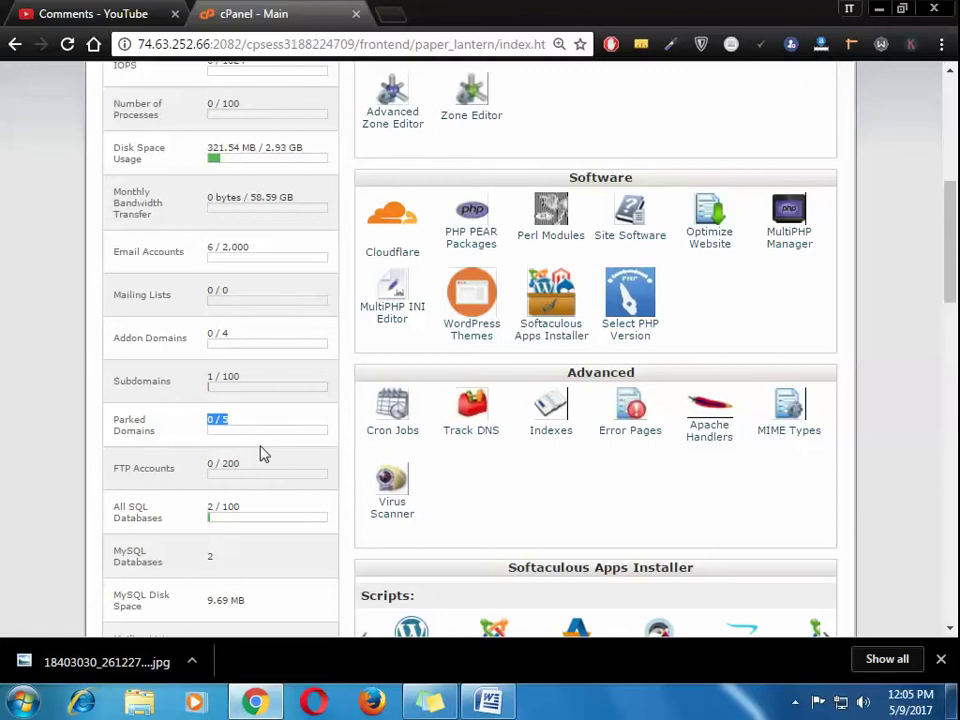
drag(278, 470, 203, 456)
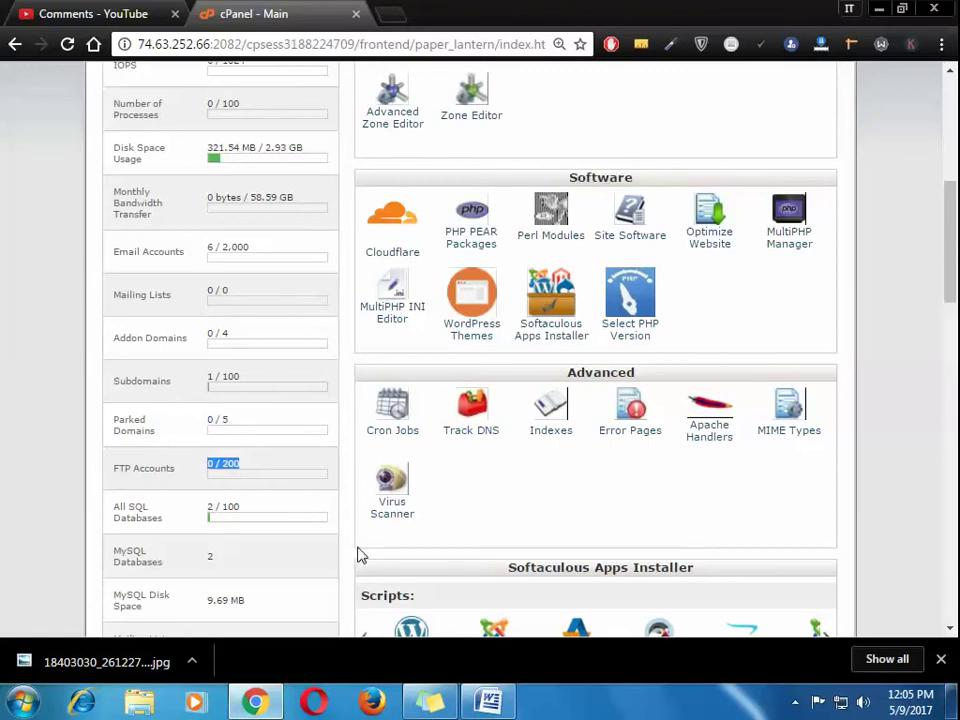
scroll(861, 555, down, 4)
scroll(848, 550, up, 4)
Highlight the All SQL Databases usage figure 2 / 100.
click(244, 504)
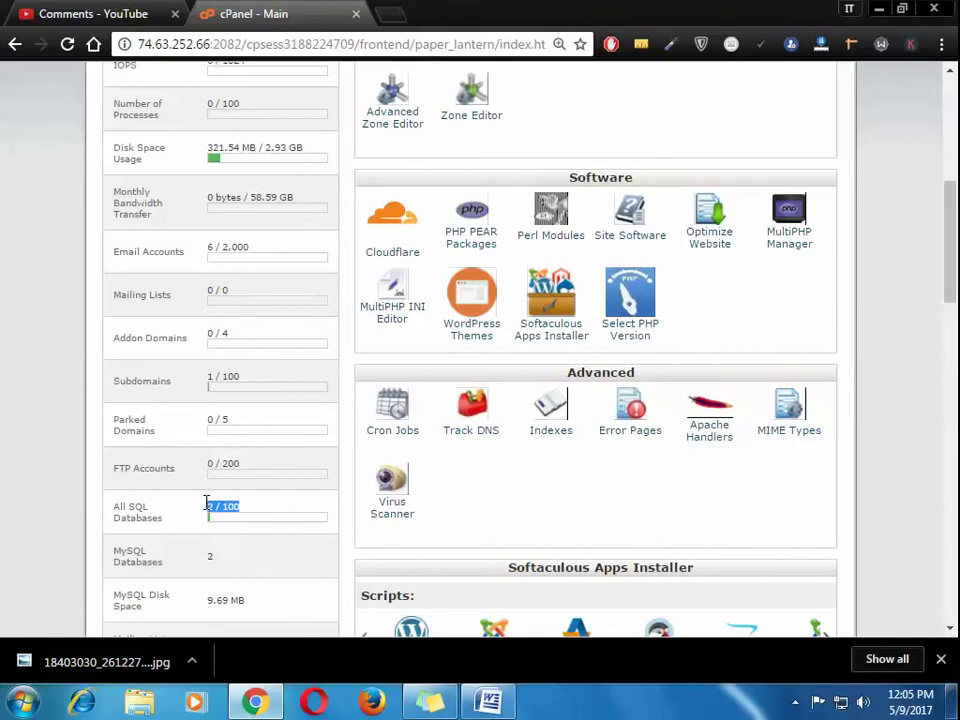
click(212, 556)
drag(242, 507, 203, 508)
triple_click(221, 507)
click(221, 507)
Highlight the 9.69 MB MySQL and 0 MB mailing list disk space, then open Server Information.
scroll(226, 560, down, 2)
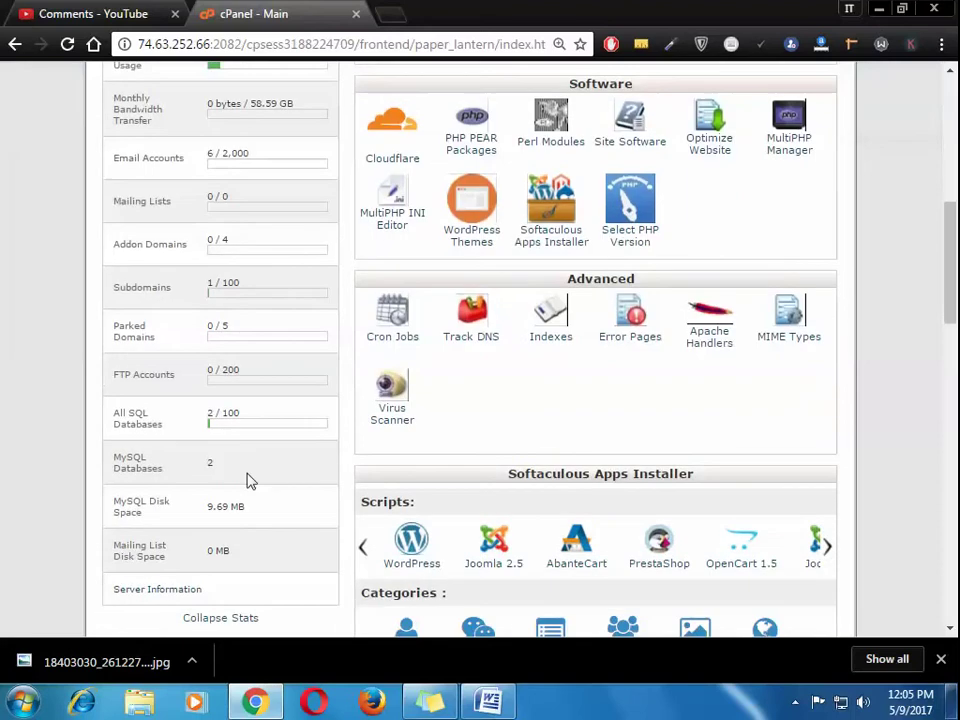
drag(260, 507, 201, 509)
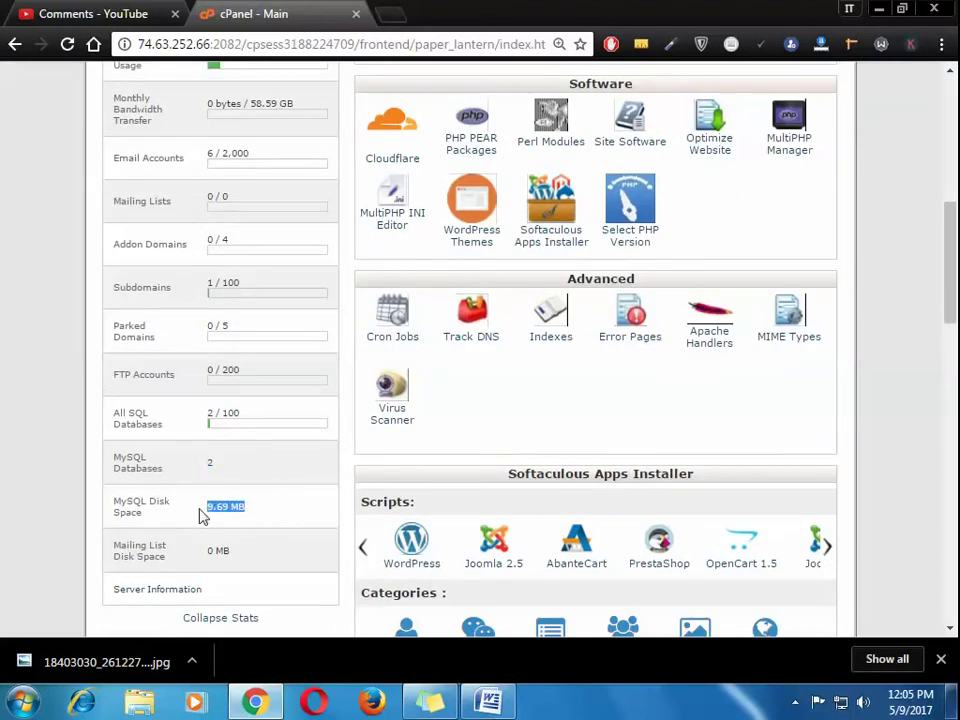
drag(253, 555, 206, 550)
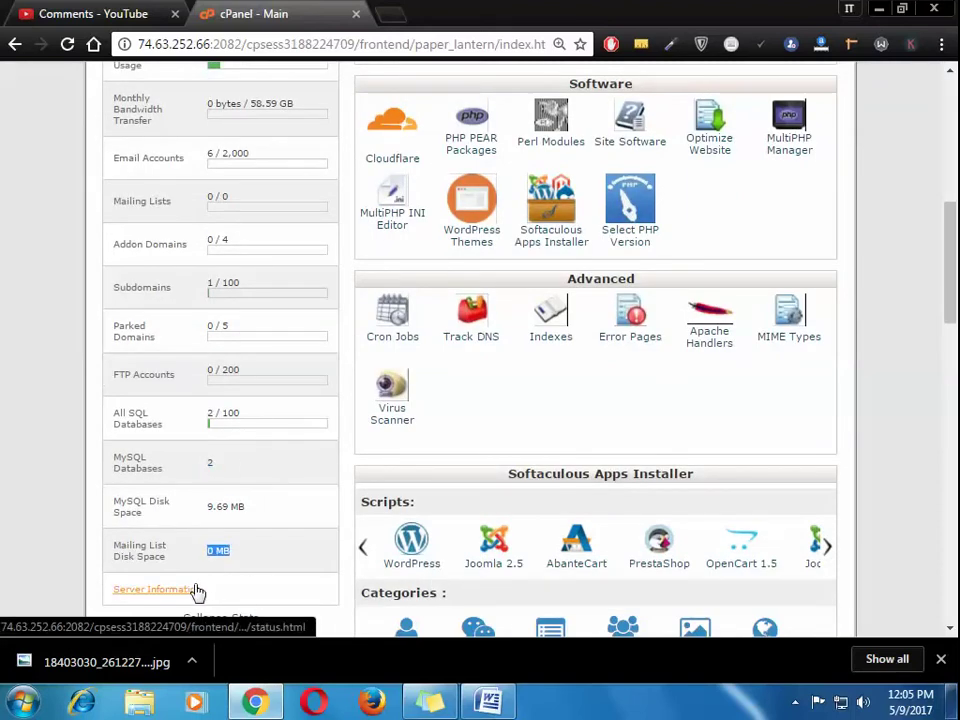
click(158, 594)
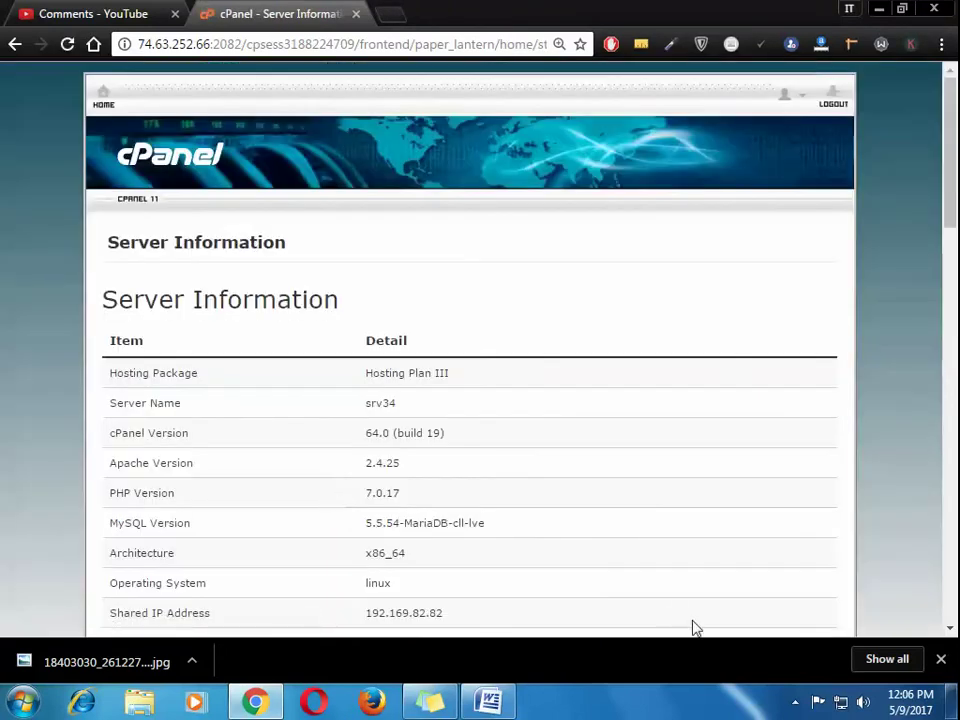
Scroll through the server details and load status, then go back to cPanel Main.
scroll(681, 486, down, 15)
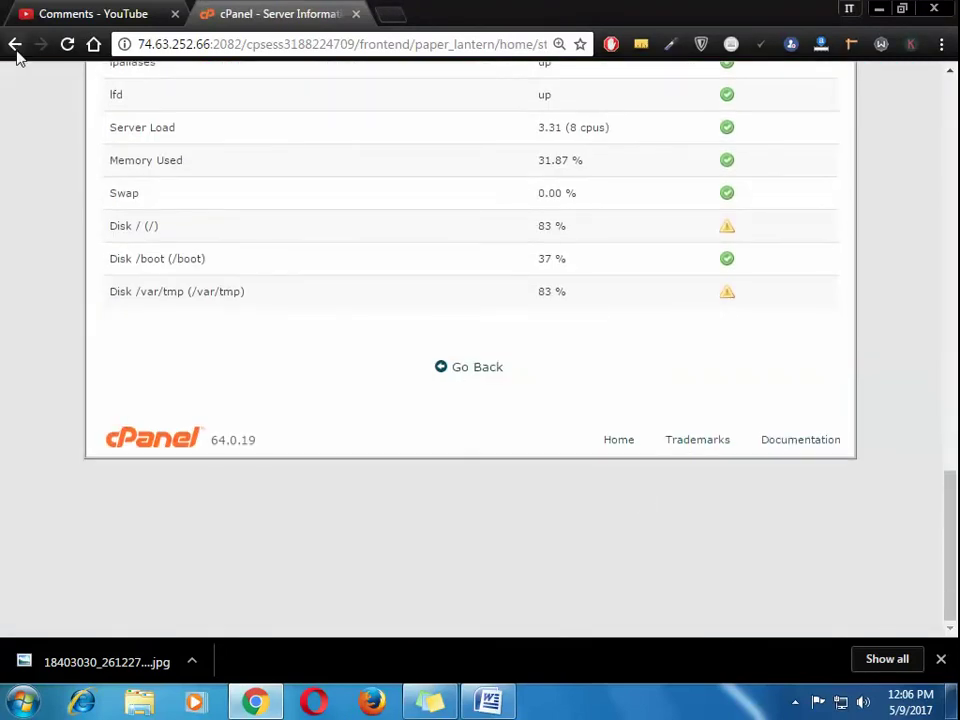
click(16, 47)
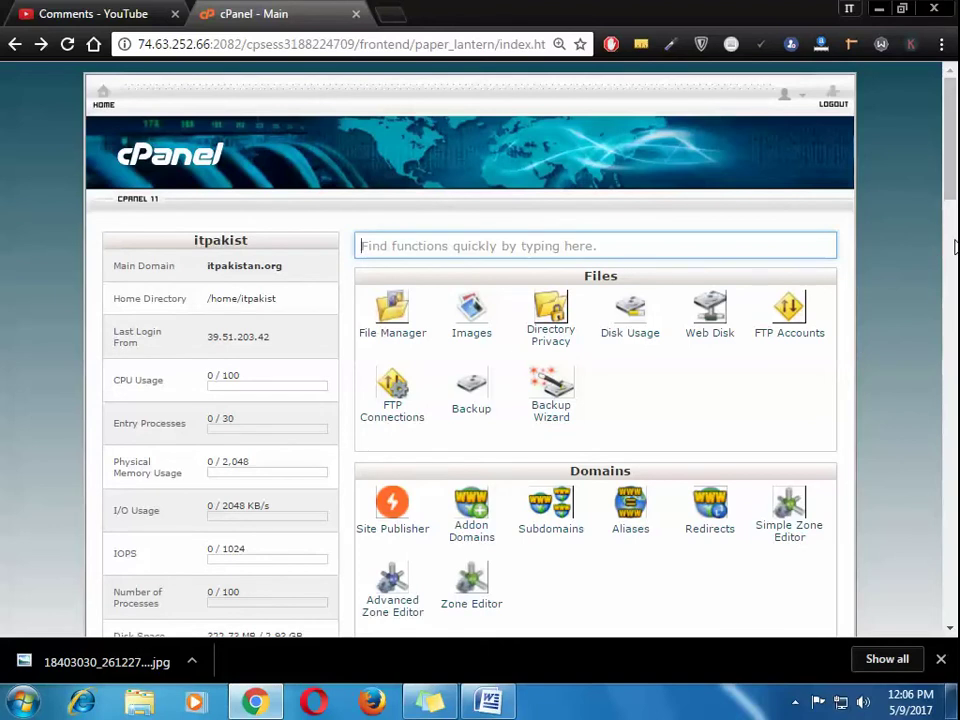
Keep paper_lantern selected in the Switch Theme dropdown.
scroll(953, 147, down, 1)
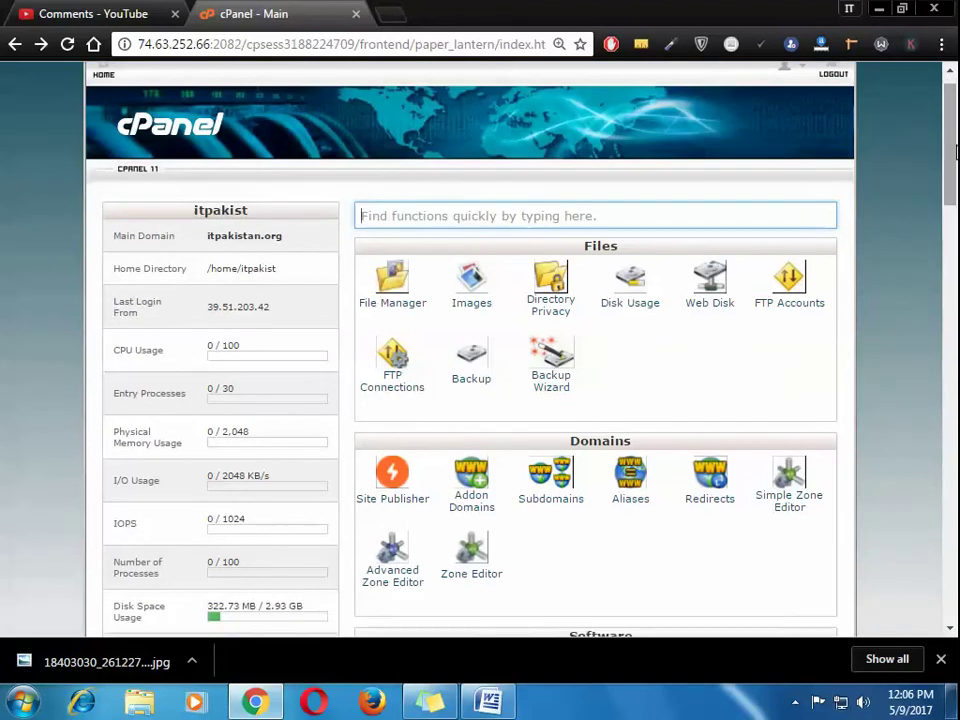
scroll(953, 136, up, 1)
scroll(953, 136, down, 1)
scroll(953, 134, up, 1)
scroll(953, 134, down, 1)
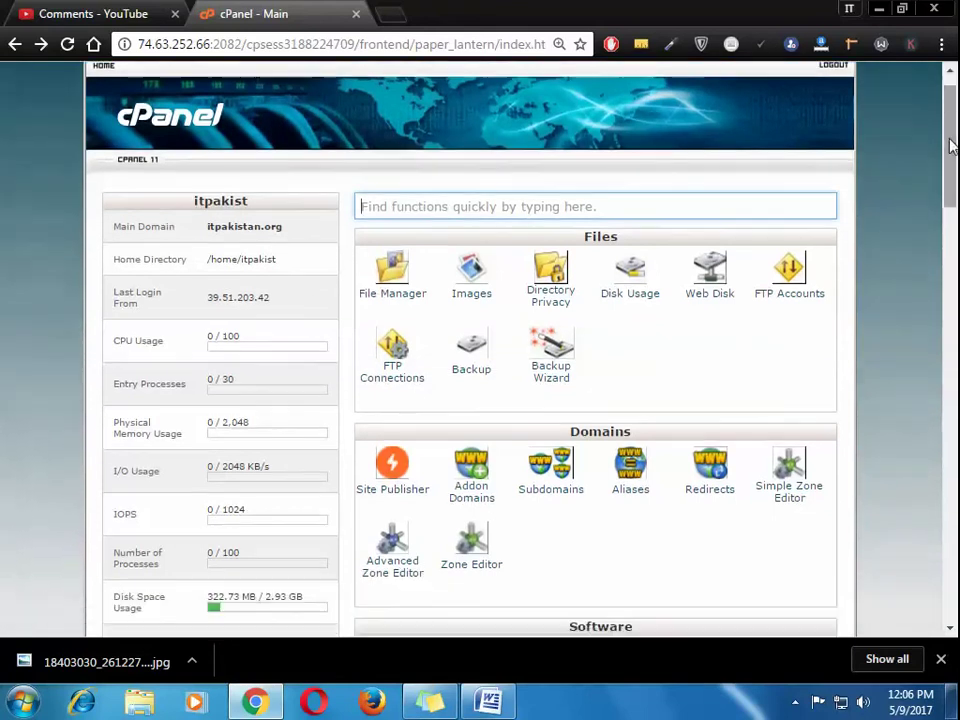
scroll(309, 300, down, 3)
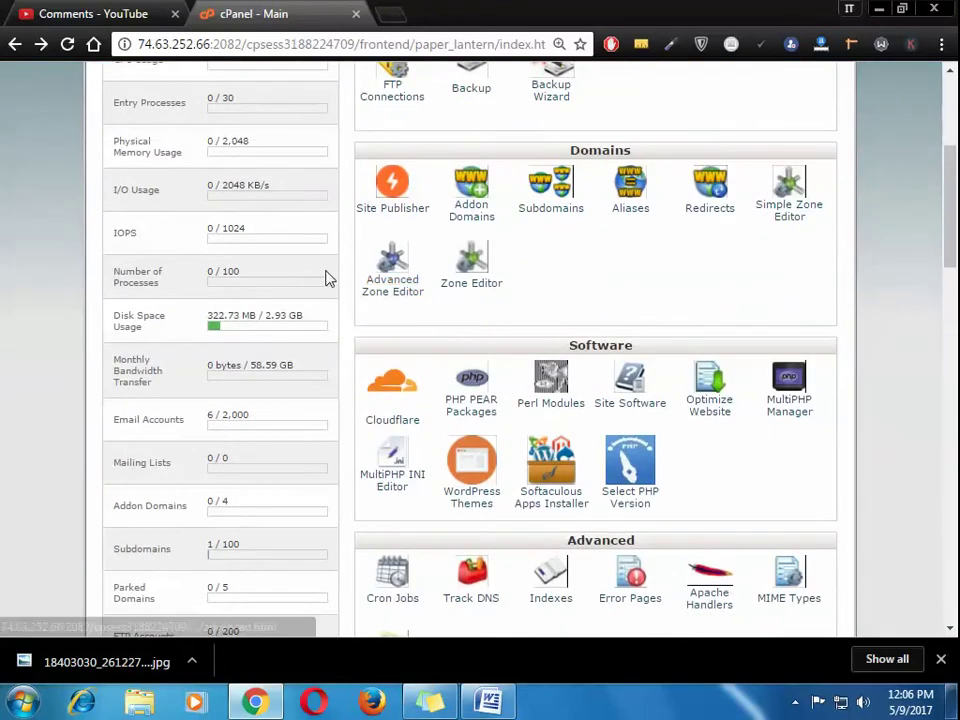
scroll(328, 278, down, 10)
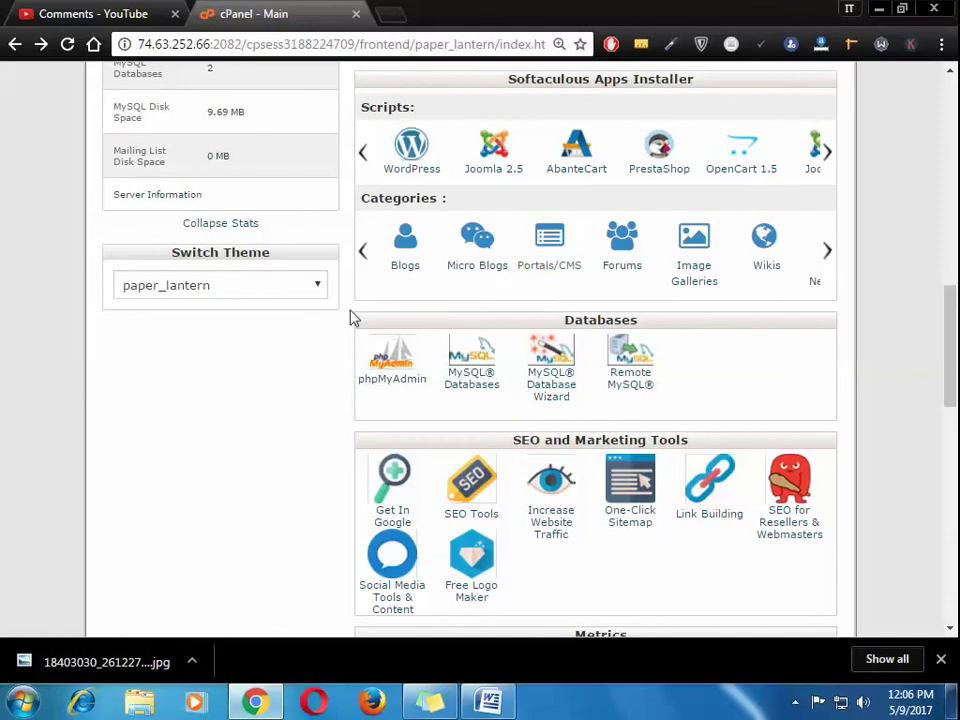
click(274, 287)
click(272, 285)
click(185, 287)
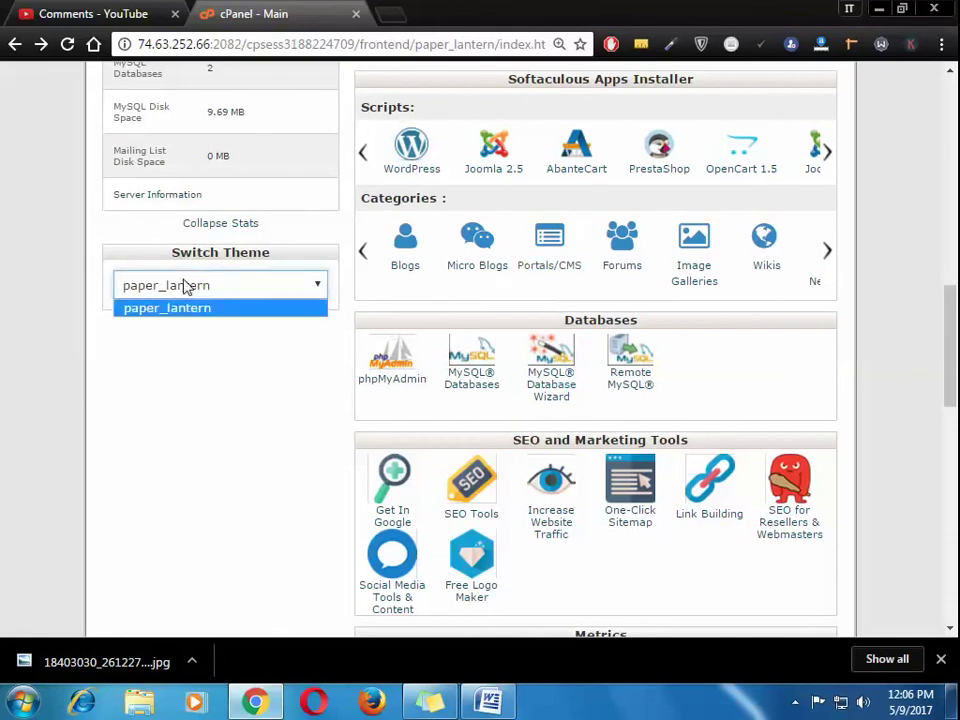
click(250, 287)
click(248, 289)
click(226, 311)
Open the user account menu showing Password & Security, Change Language and Change Style.
scroll(315, 315, up, 10)
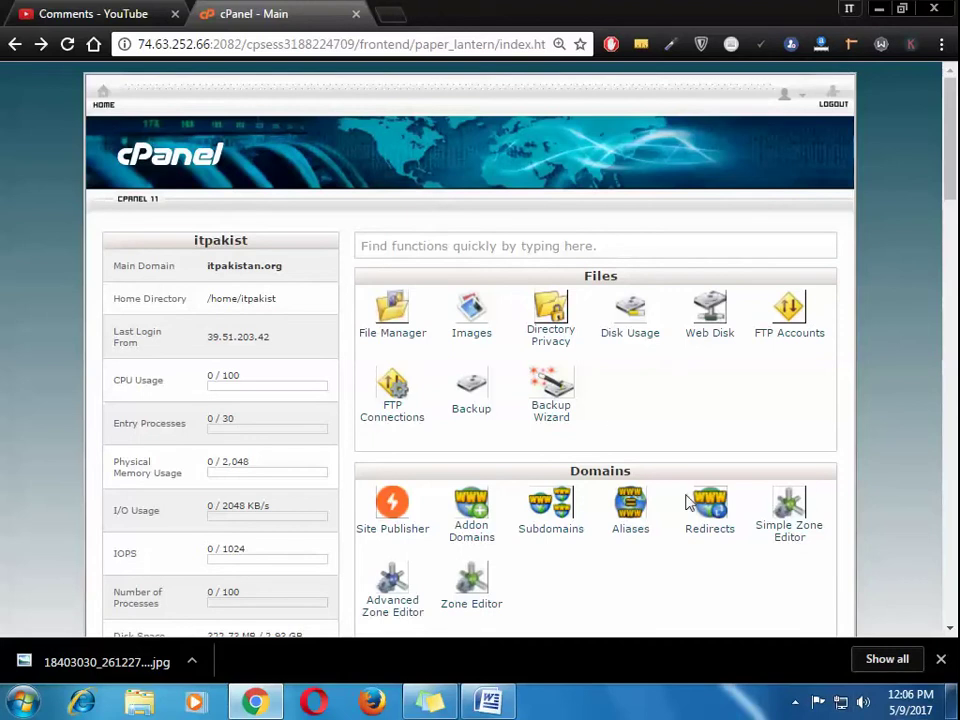
click(794, 702)
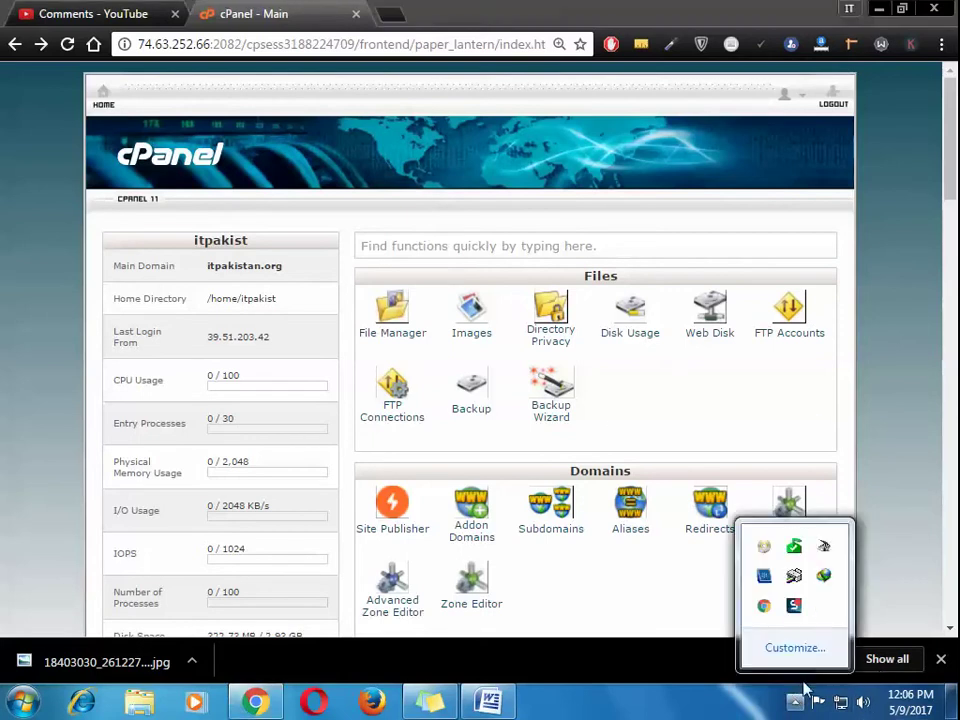
click(708, 192)
click(800, 97)
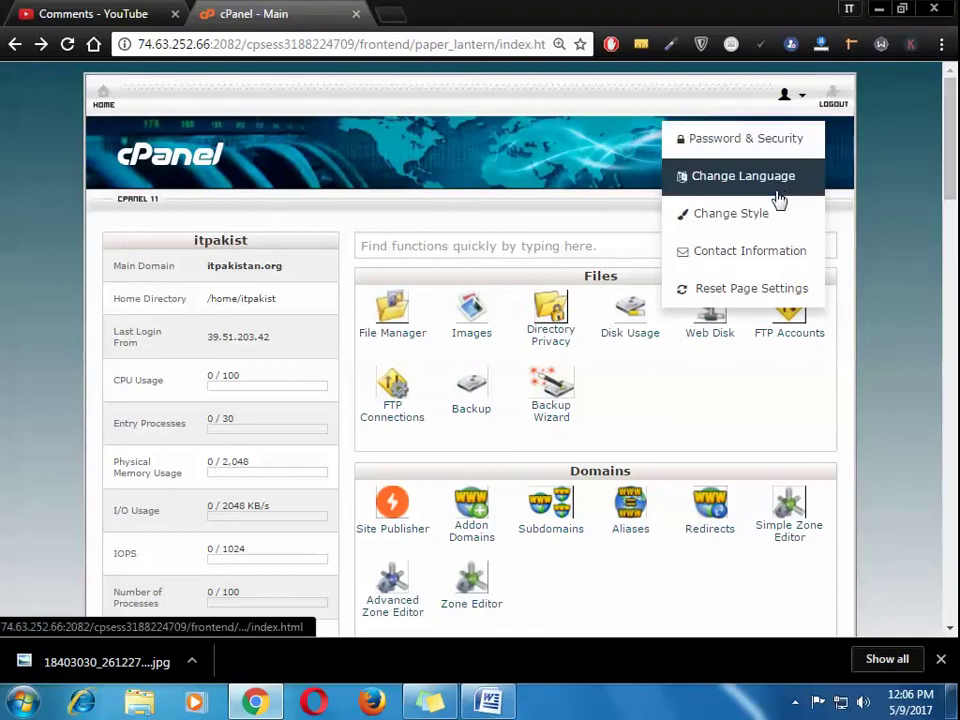
Compare the Basic, Dark, Light and Retro style previews, Retro current, then reopen the user menu.
click(776, 216)
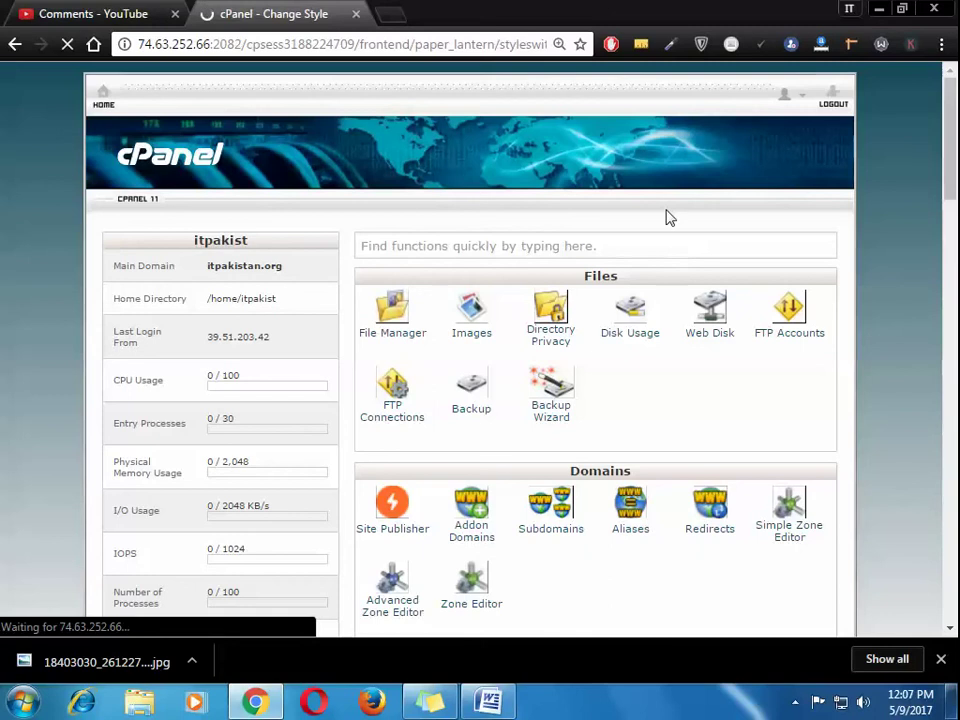
scroll(340, 387, down, 3)
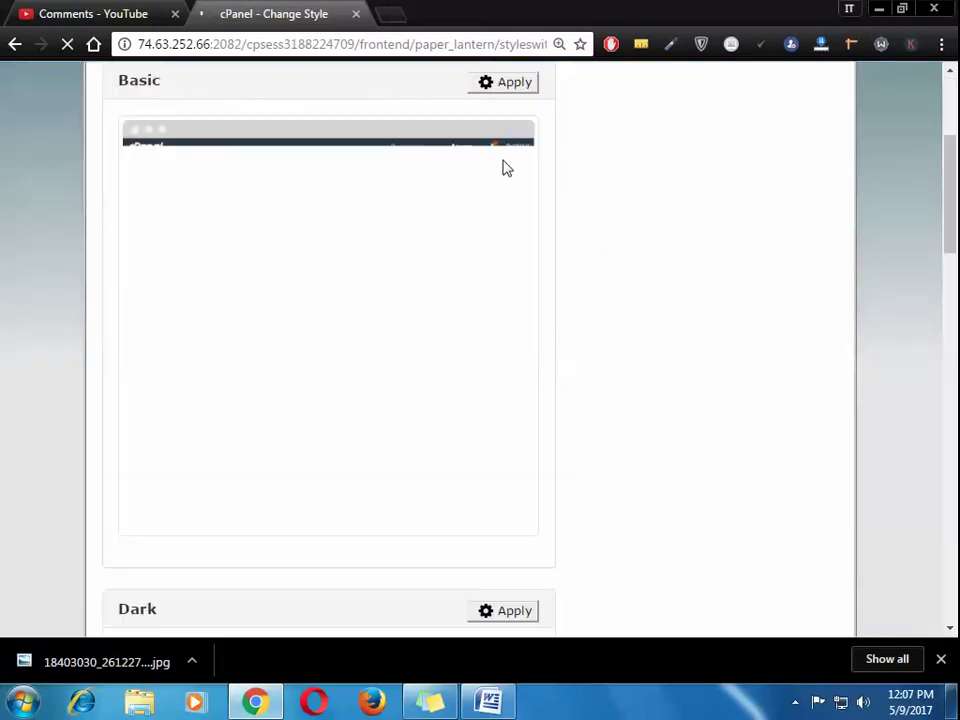
scroll(538, 414, down, 2)
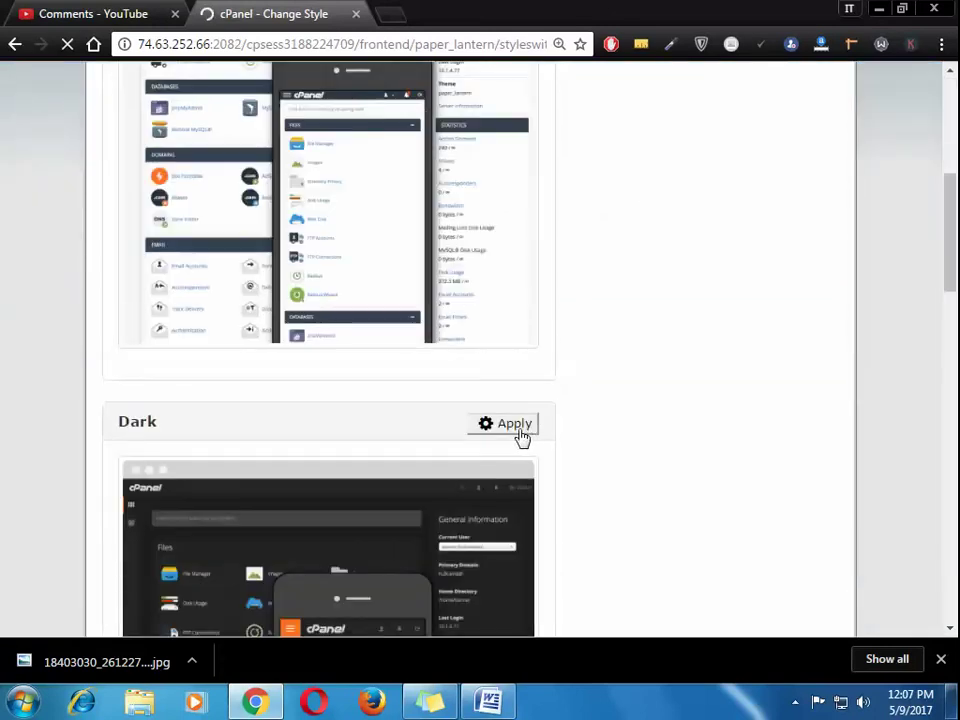
scroll(521, 435, down, 5)
scroll(636, 446, down, 8)
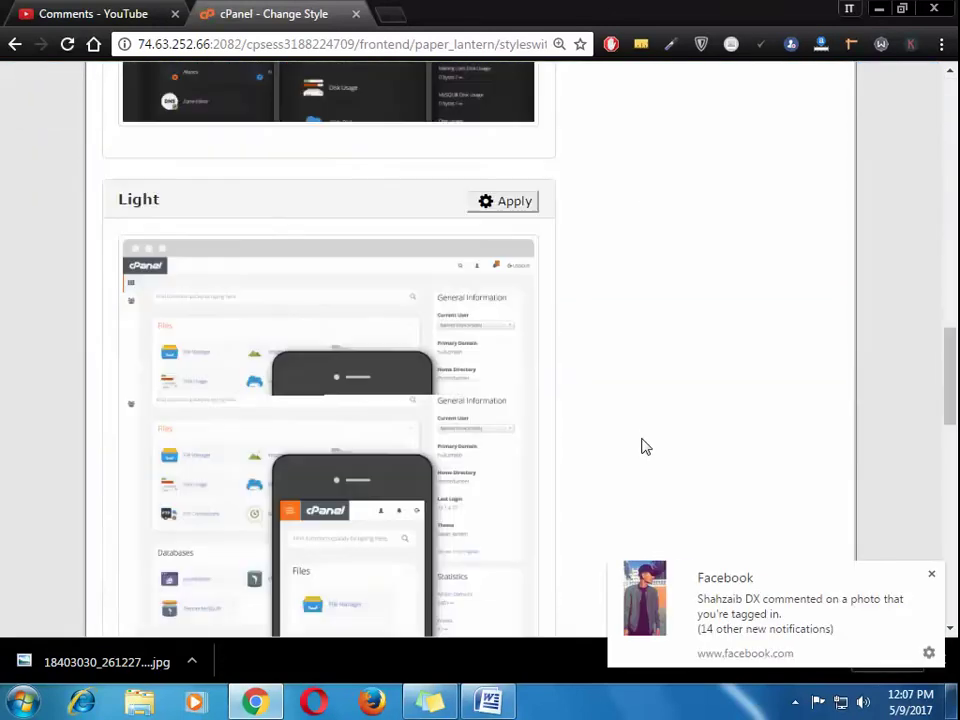
scroll(401, 375, up, 1)
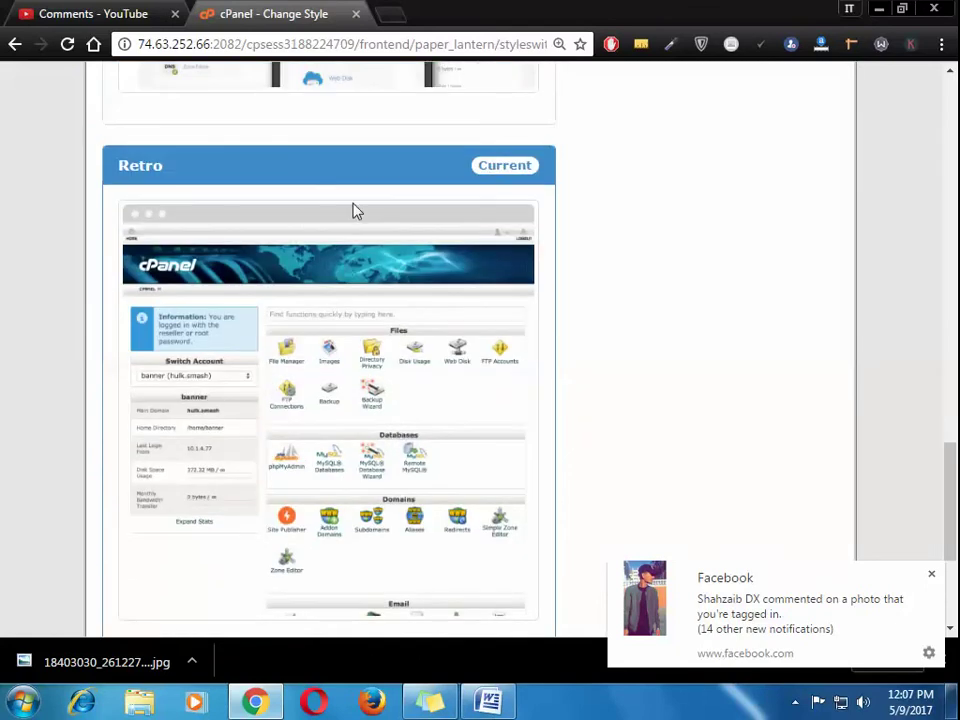
scroll(437, 253, up, 5)
scroll(222, 165, up, 9)
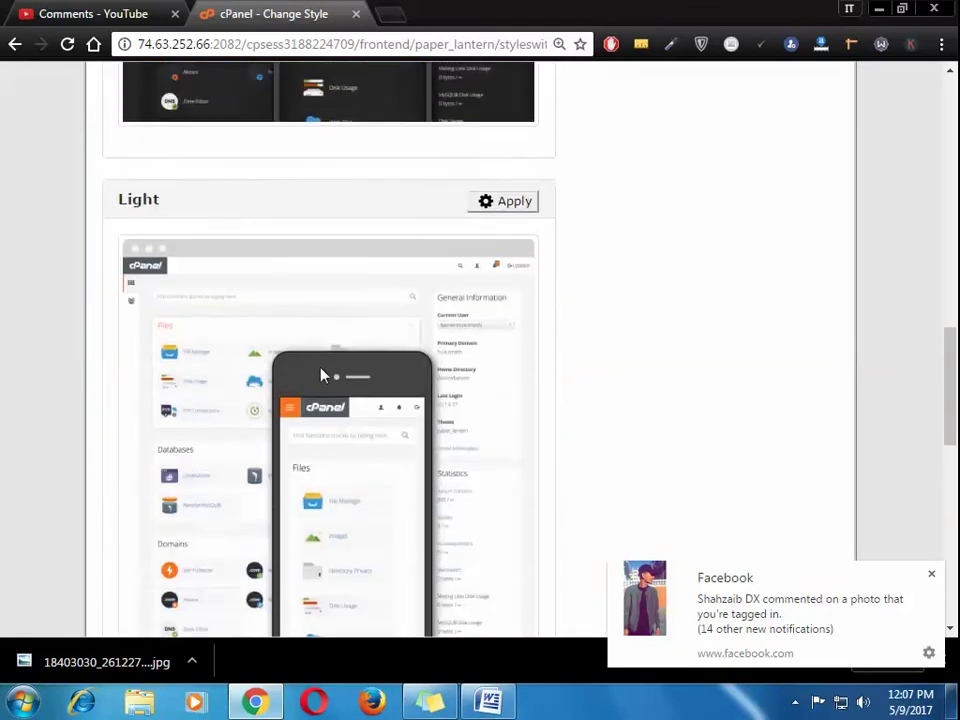
scroll(232, 212, up, 5)
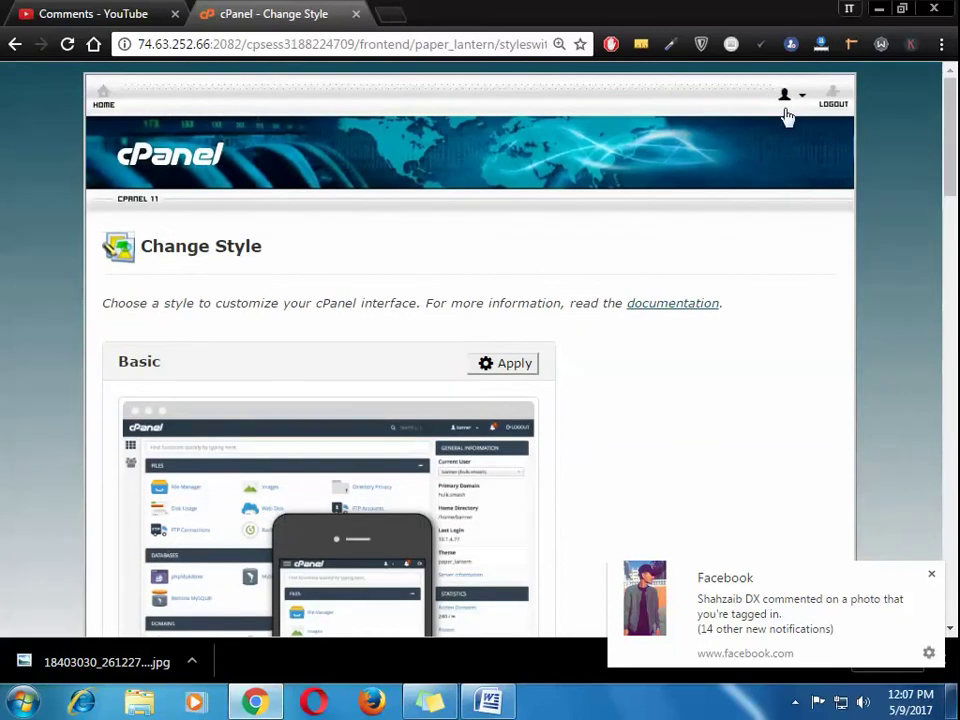
click(785, 97)
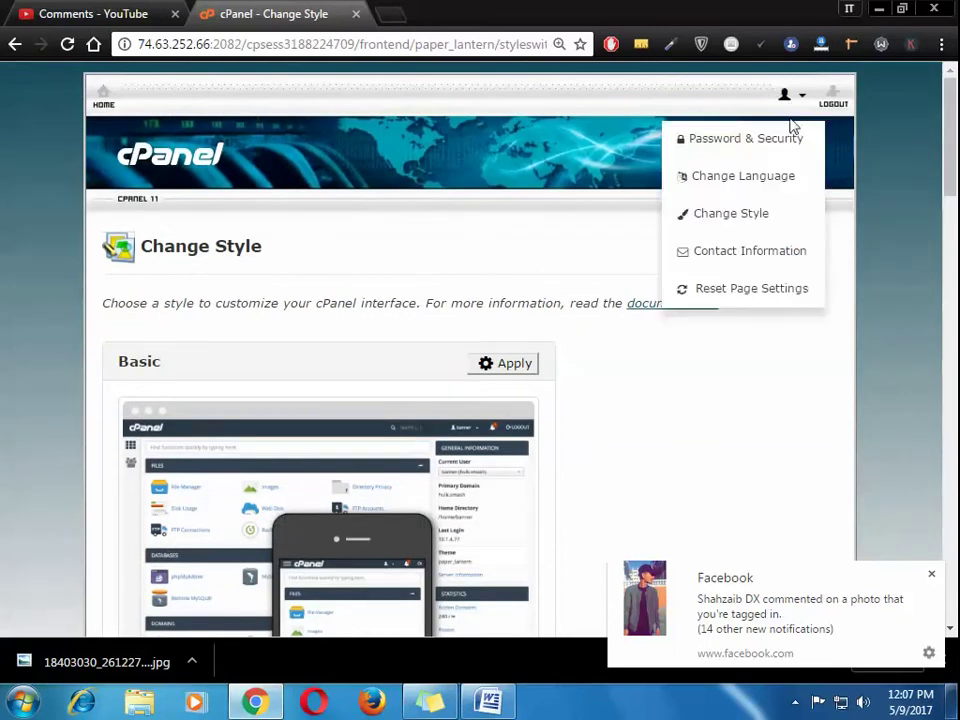
Review the Contact Information page's second e-mail and Pushbullet access token fields after dismissing the popup.
click(749, 251)
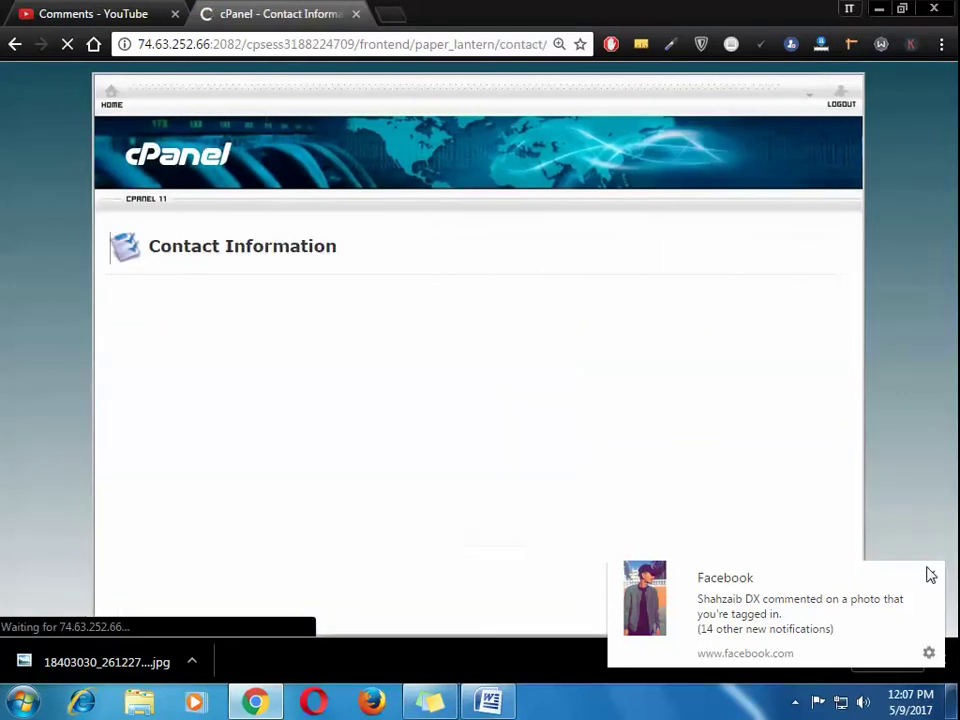
click(930, 574)
scroll(411, 302, down, 5)
scroll(335, 293, up, 3)
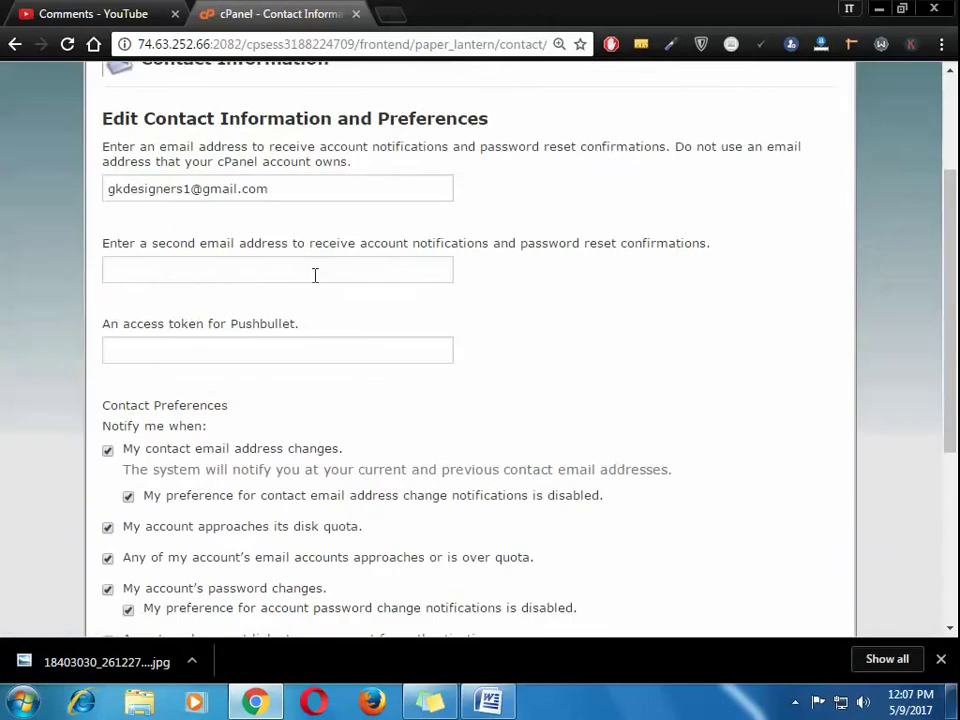
click(307, 272)
click(376, 350)
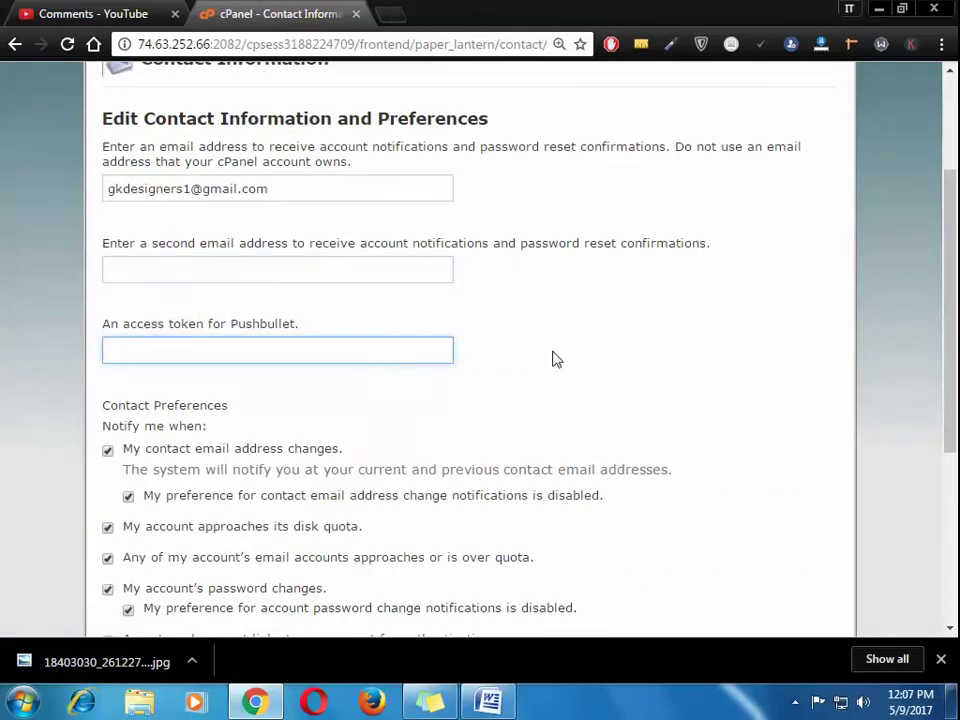
scroll(603, 361, down, 1)
scroll(354, 199, down, 2)
scroll(733, 304, up, 4)
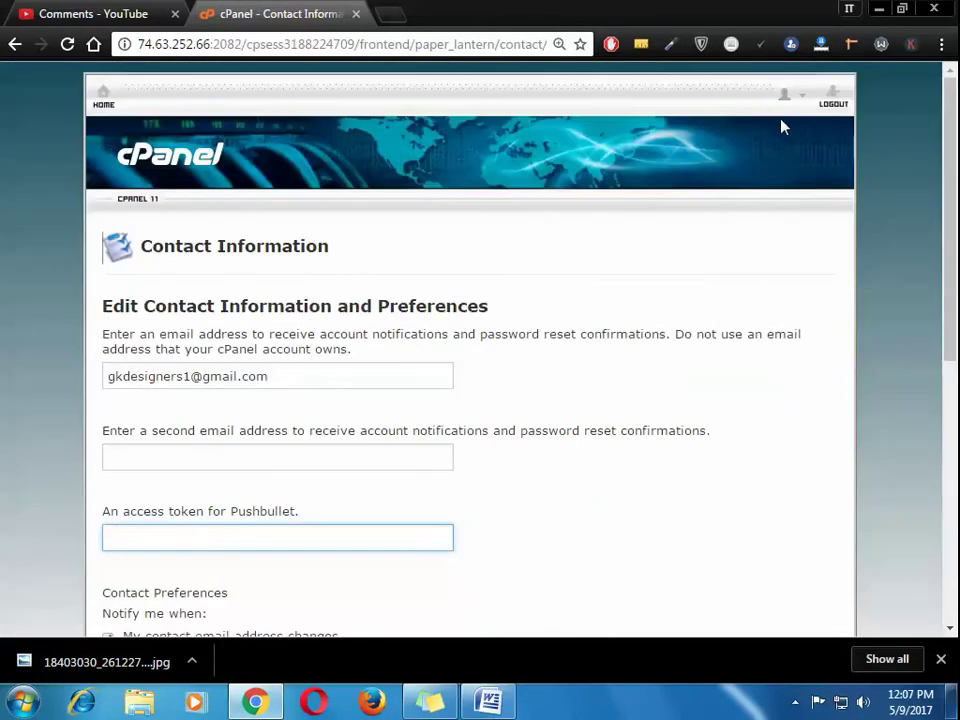
Dismiss the notification popup and return to the cPanel home page.
click(789, 113)
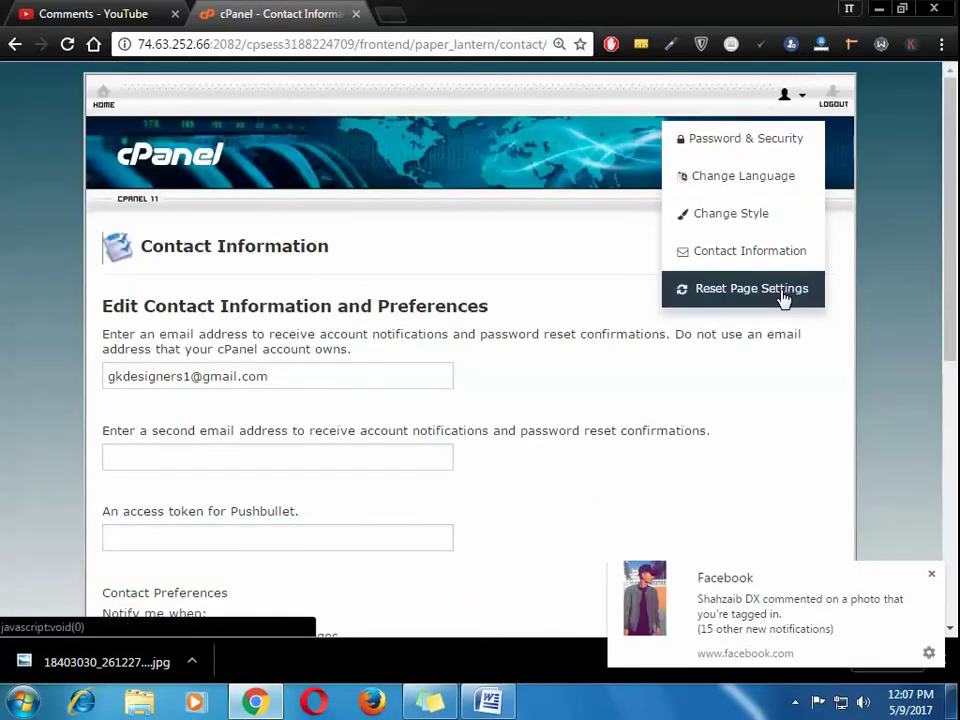
click(931, 574)
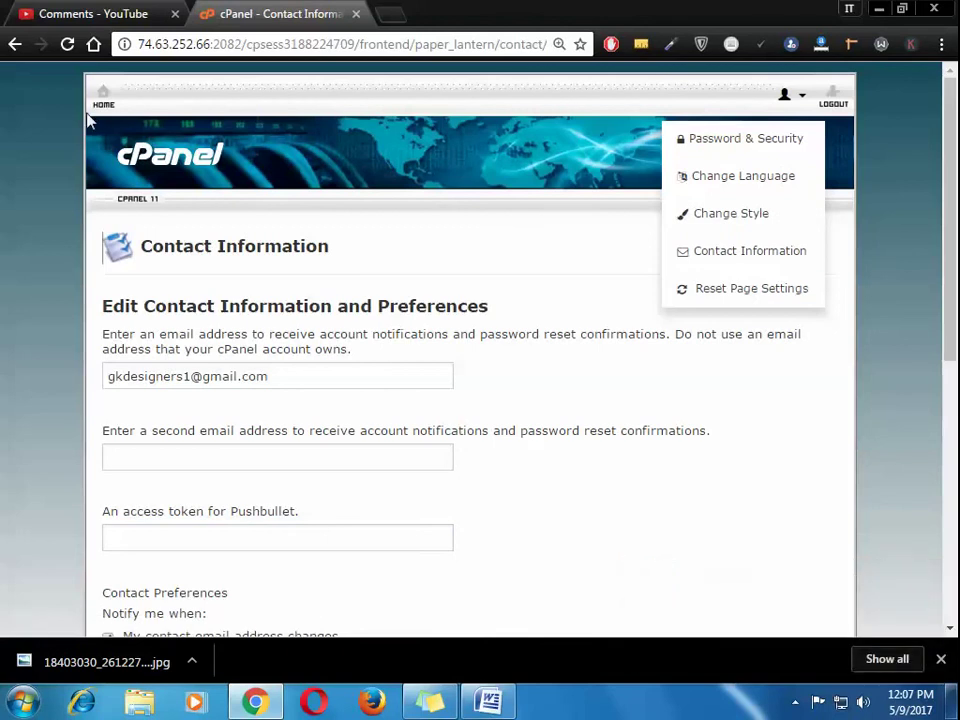
click(114, 102)
Reload the cPanel dashboard, scroll through its Domains, Software and Advanced tools, and start a blank tab.
click(830, 106)
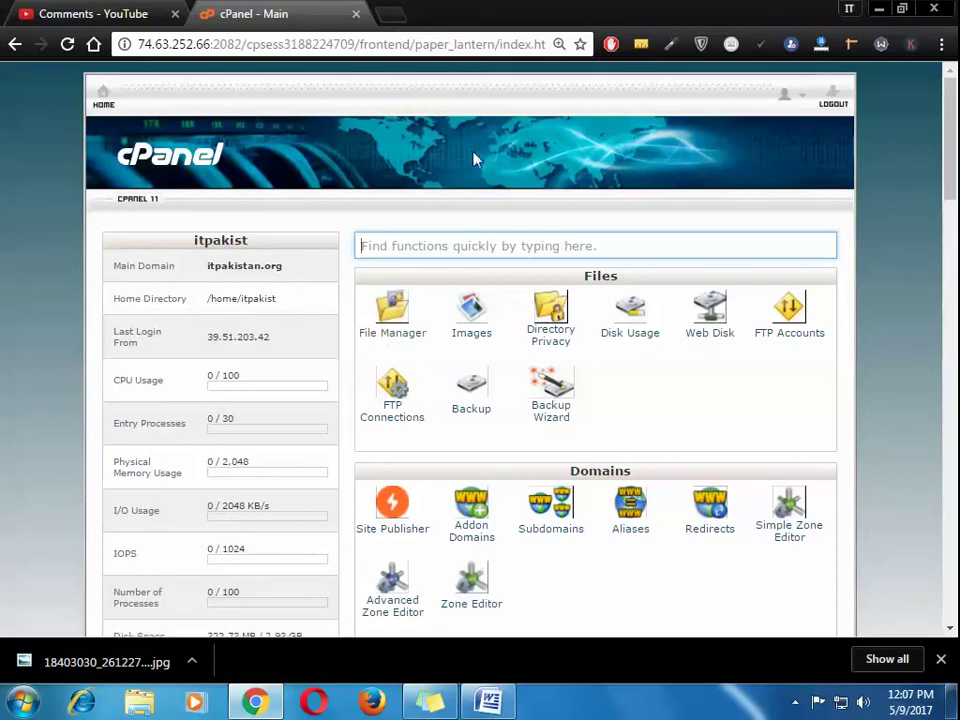
click(414, 339)
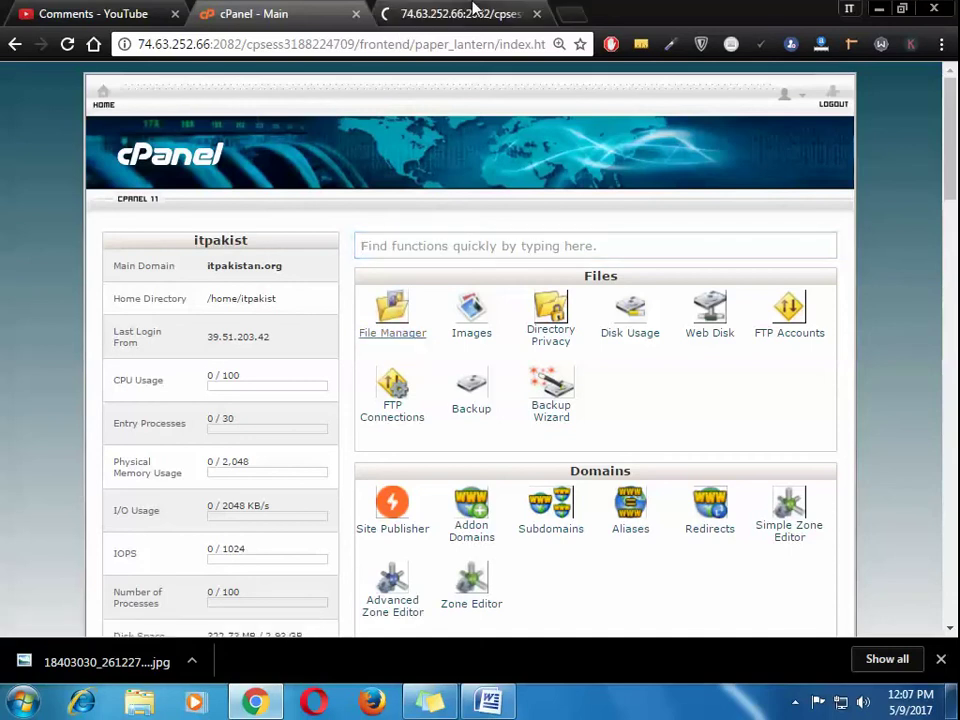
click(455, 10)
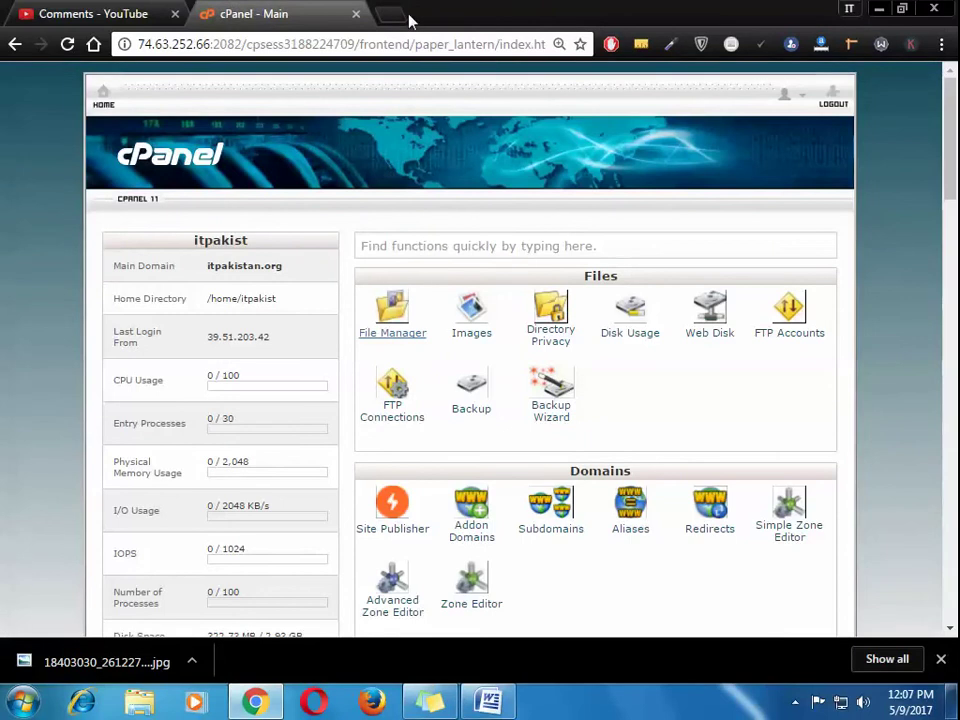
scroll(529, 347, down, 3)
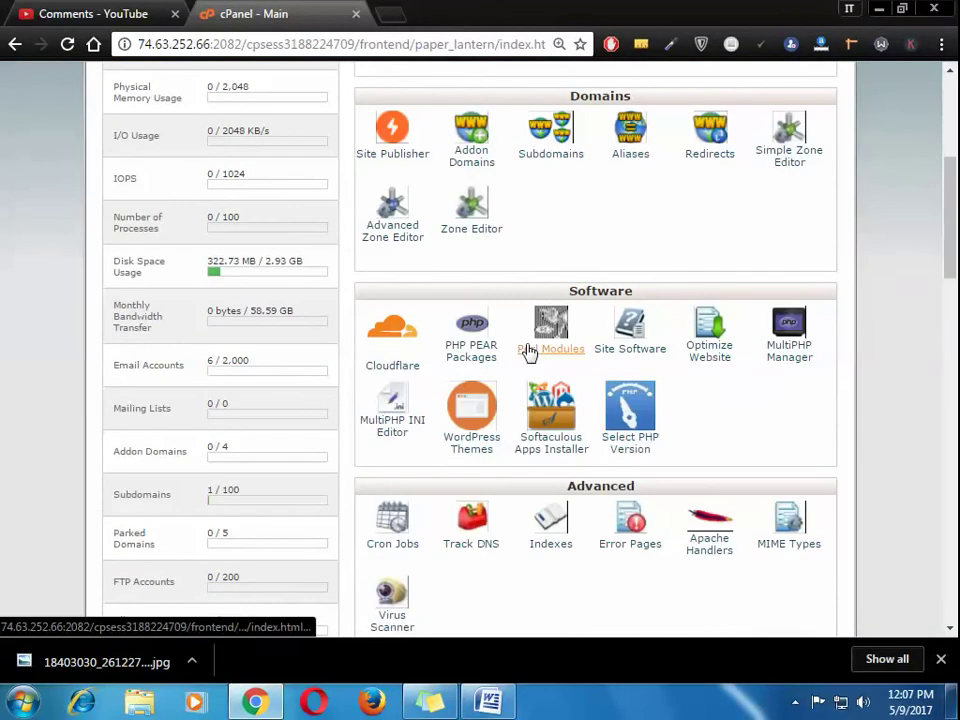
click(388, 10)
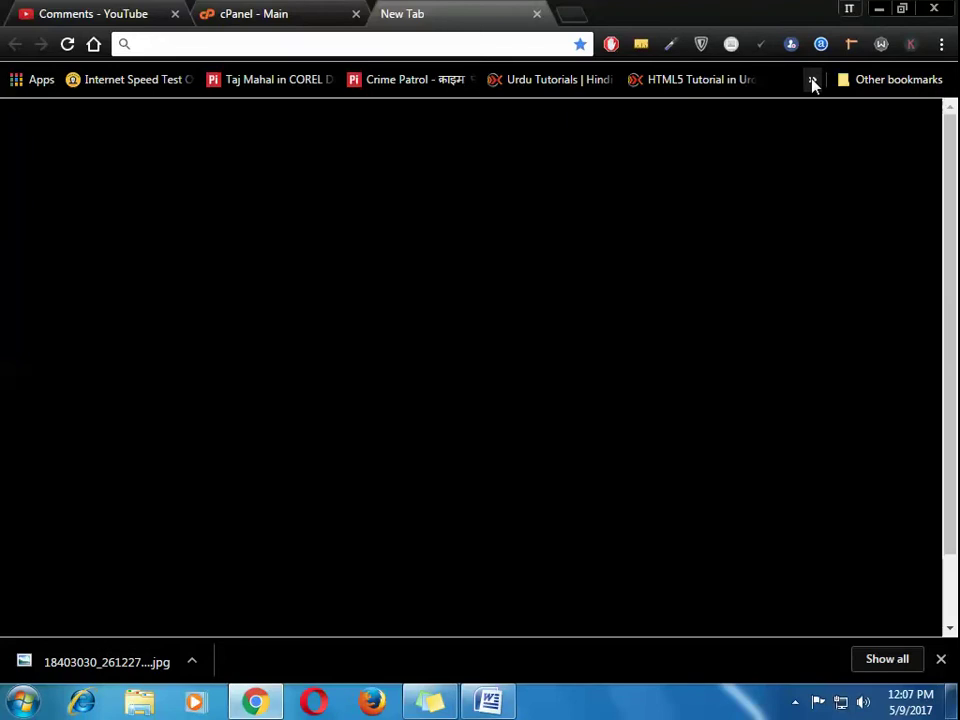
text(www.i)
key(Return)
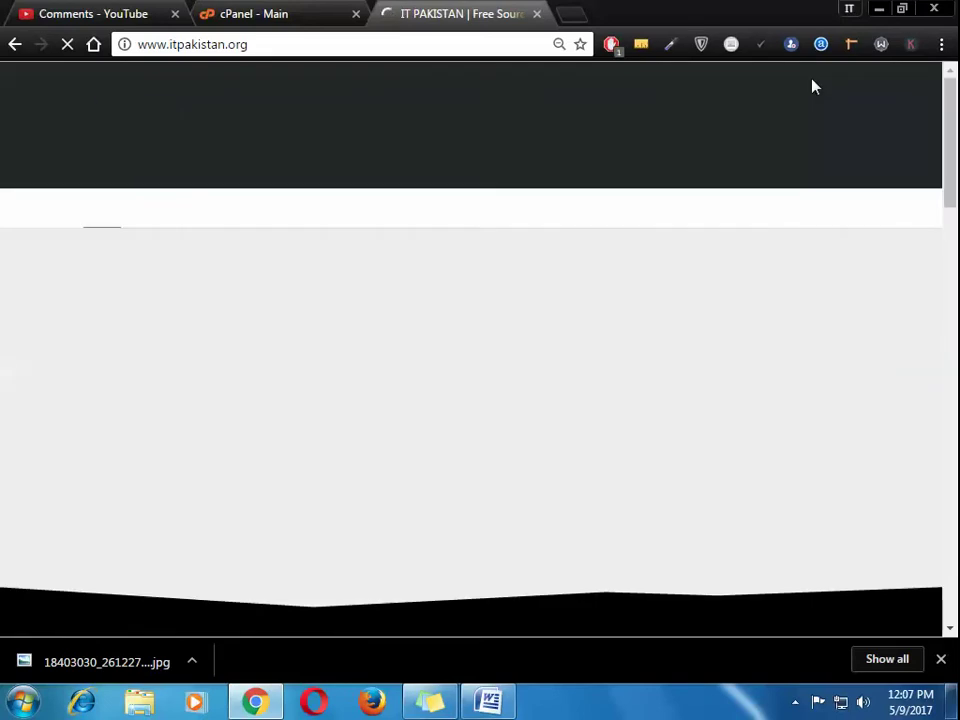
middle_click(463, 8)
scroll(776, 396, up, 3)
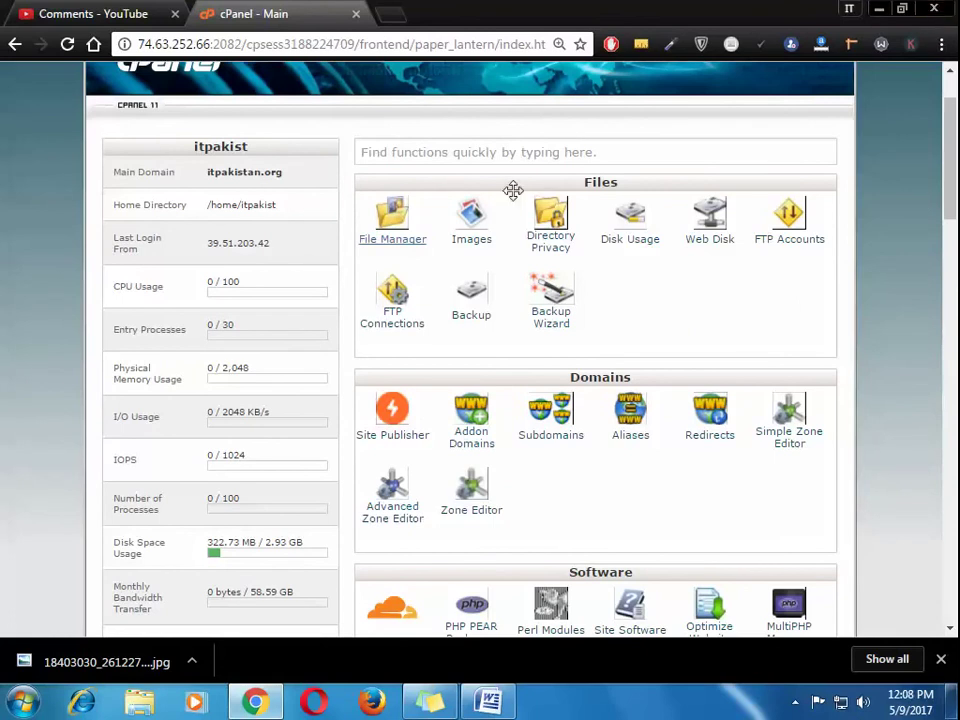
Open File Manager in a background tab, check it, and return to the cPanel dashboard.
drag(955, 175, 953, 143)
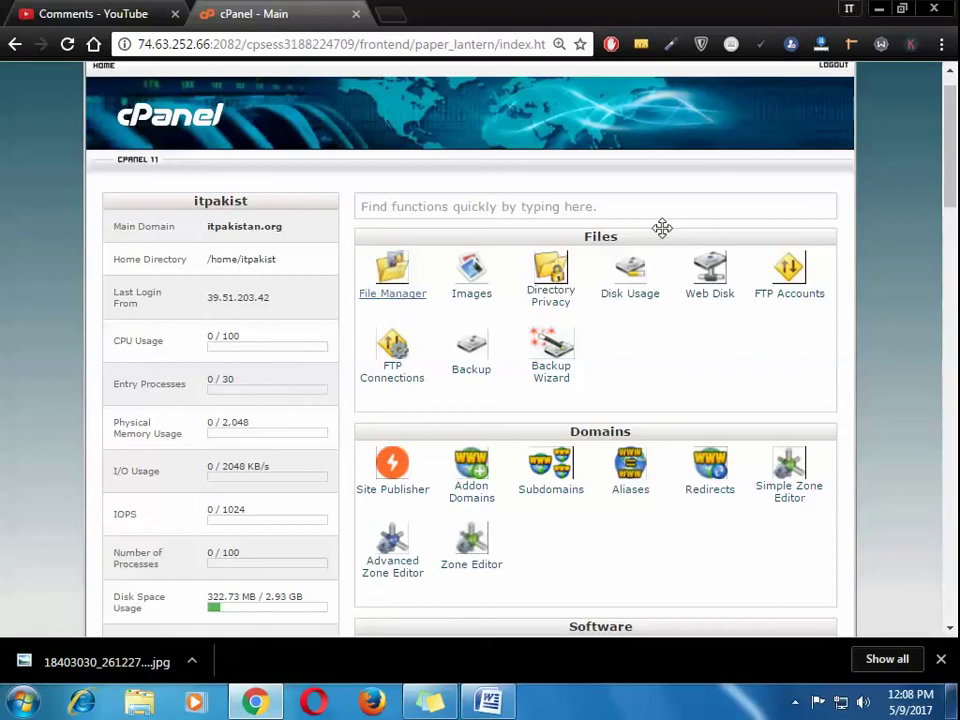
middle_click(393, 305)
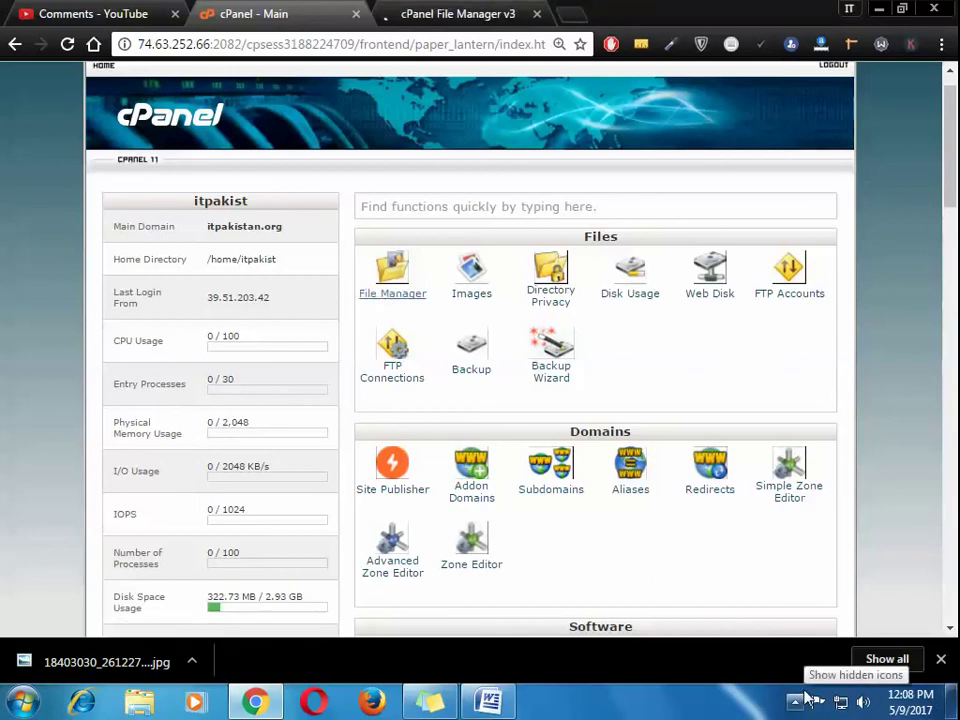
click(798, 700)
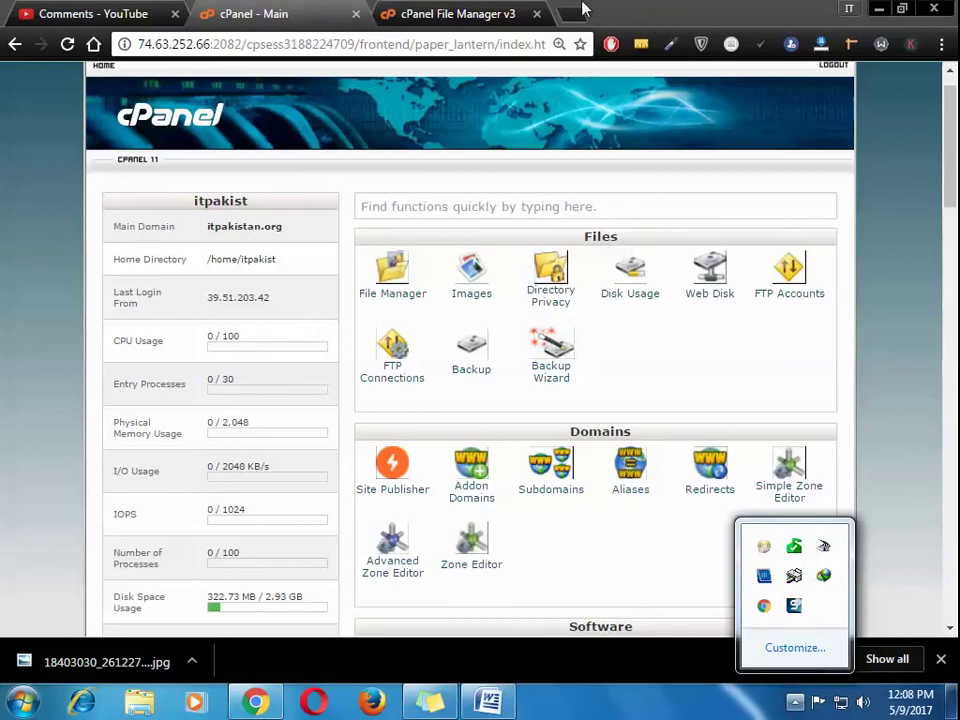
click(646, 69)
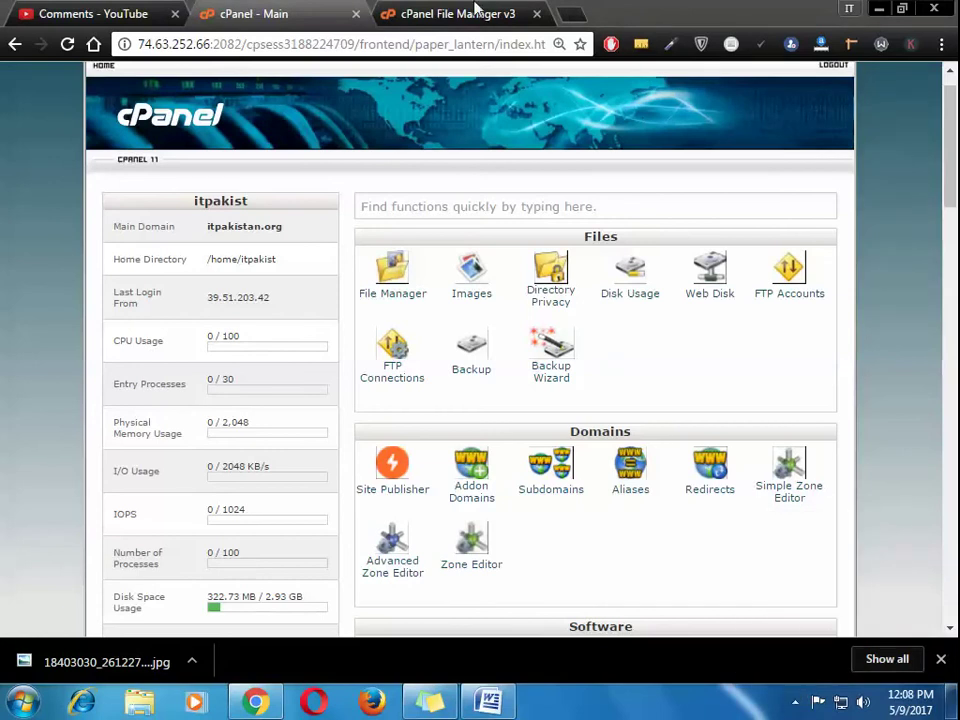
click(476, 10)
click(301, 10)
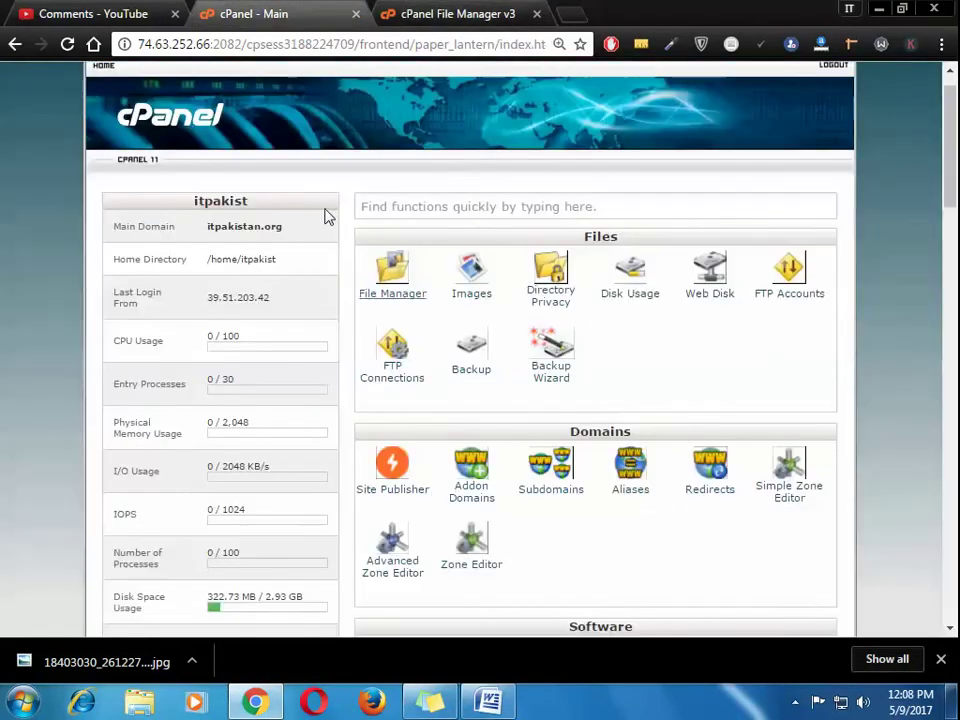
Reopen File Manager in a fresh tab showing /home/itpakist, closing the older File Manager tab.
right_click(416, 294)
click(446, 306)
middle_click(466, 8)
click(445, 11)
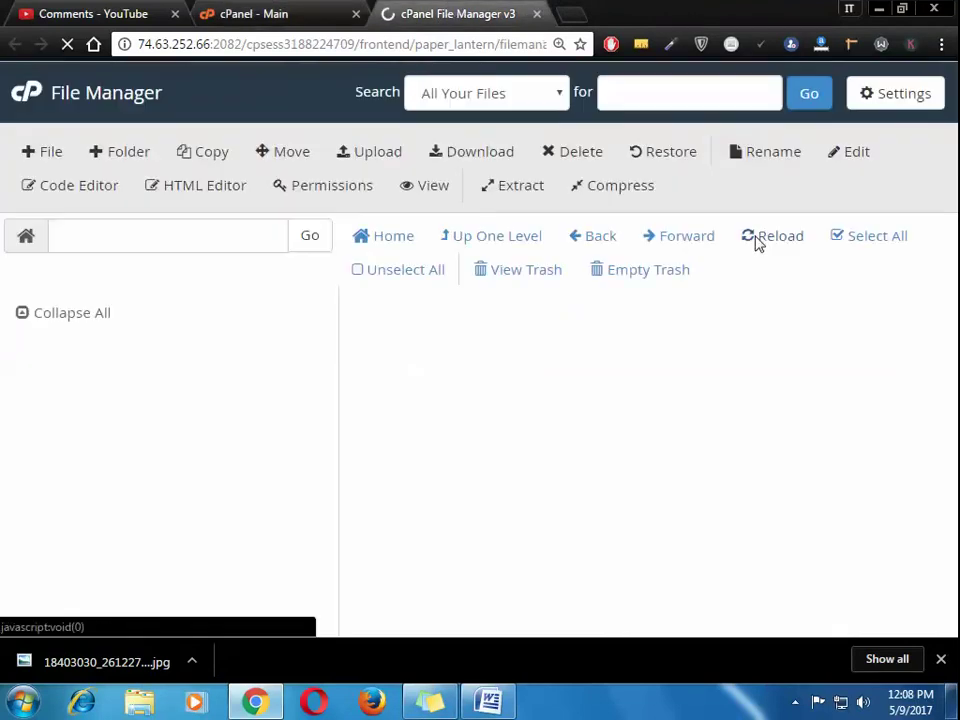
Open public_html from the folder tree, listing cgi-bin, wp-admin, wp-content, wp-includes and more.
click(306, 11)
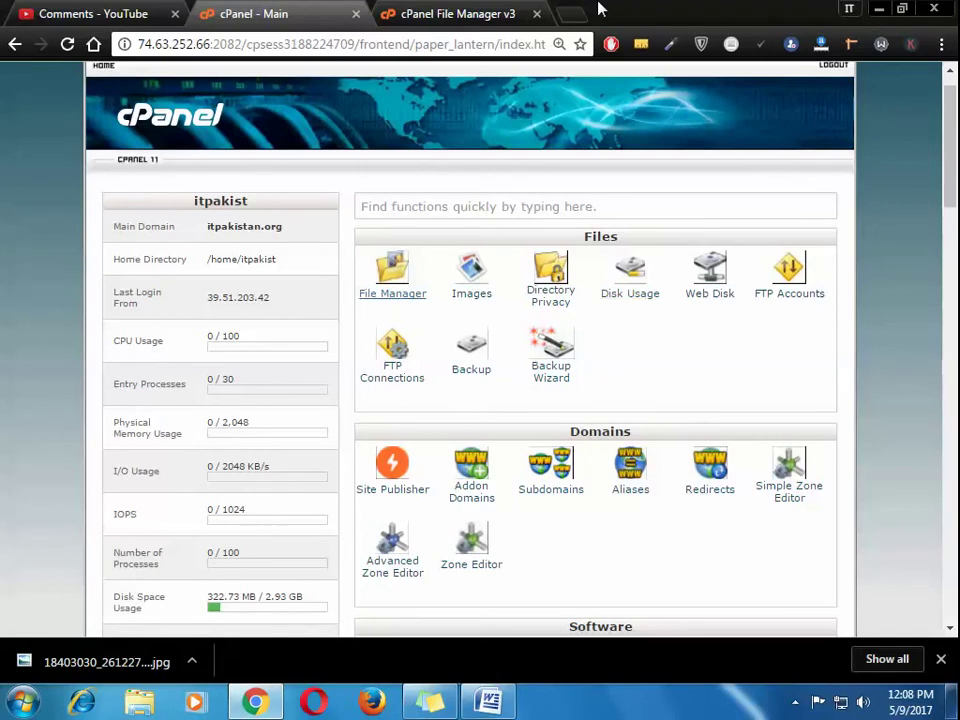
click(437, 10)
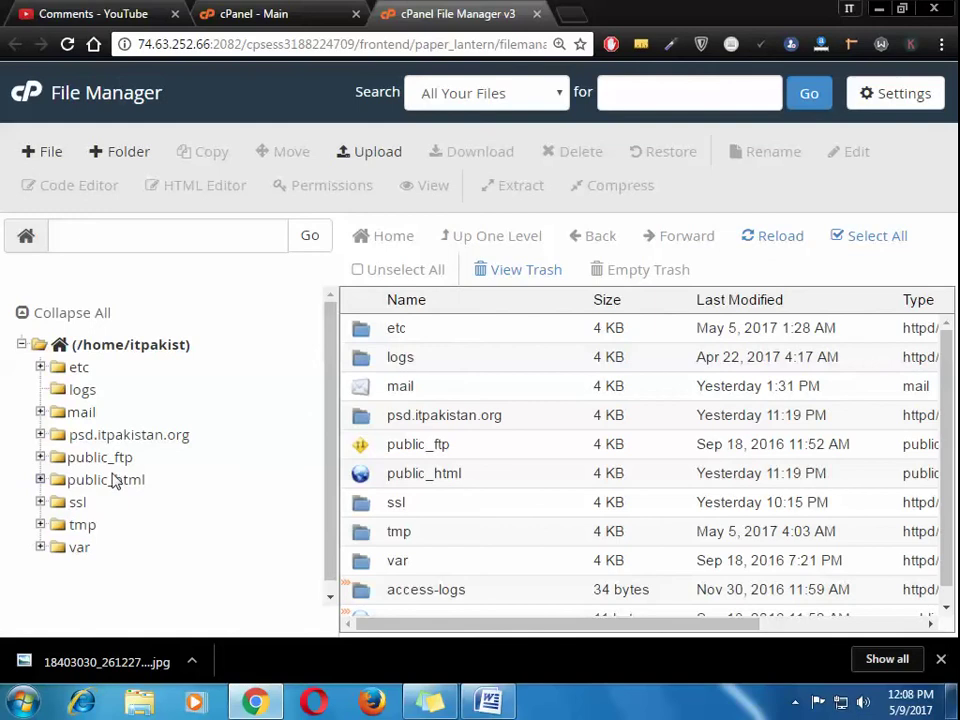
click(194, 222)
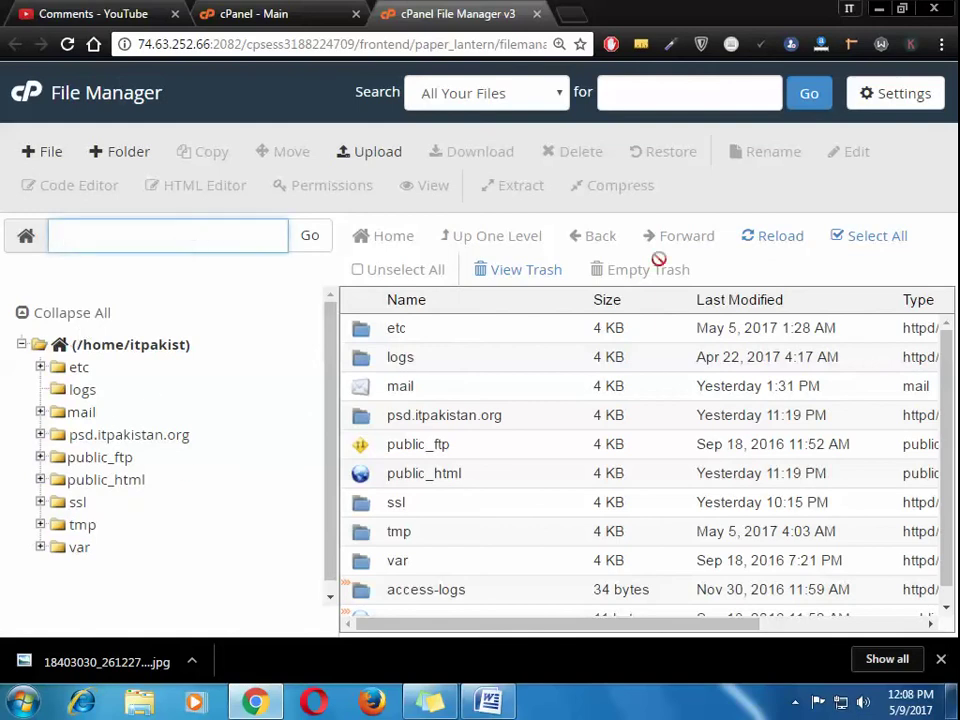
click(530, 94)
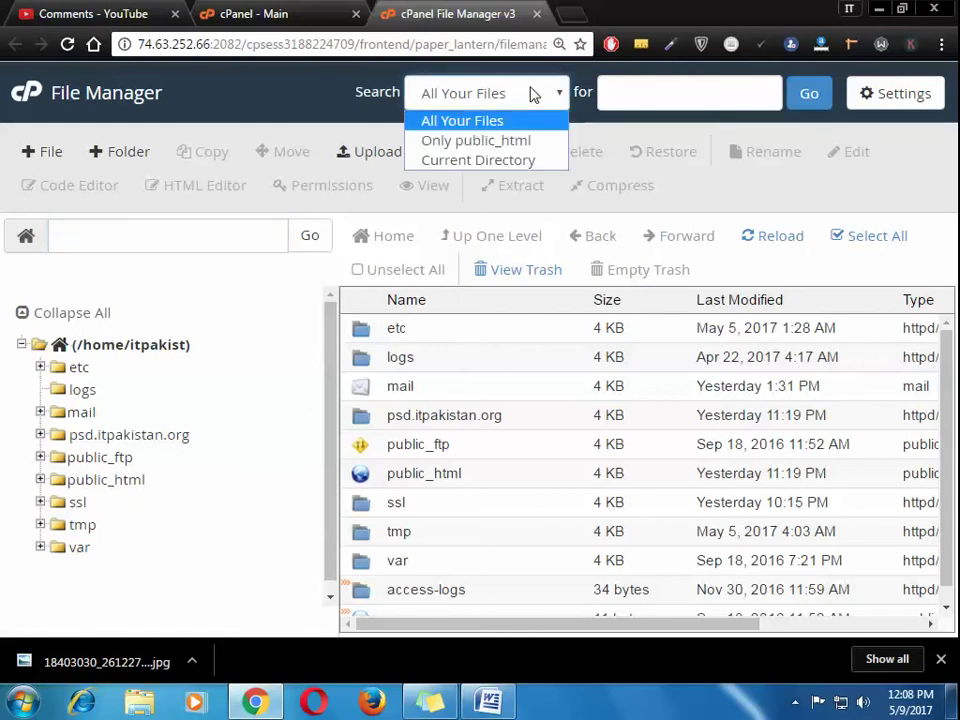
click(534, 94)
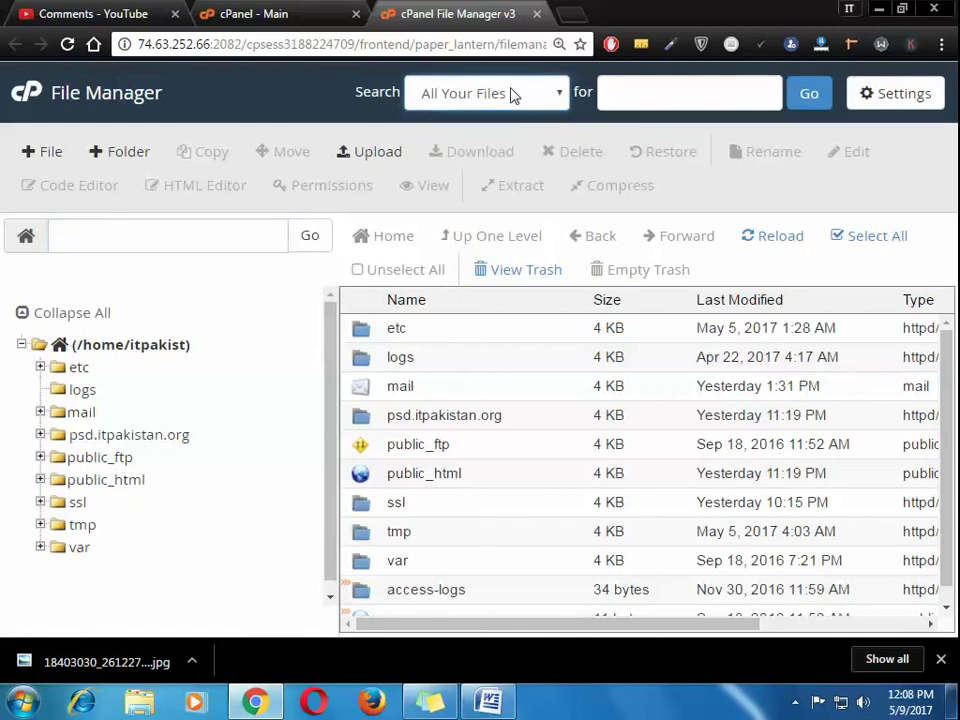
drag(332, 336, 332, 411)
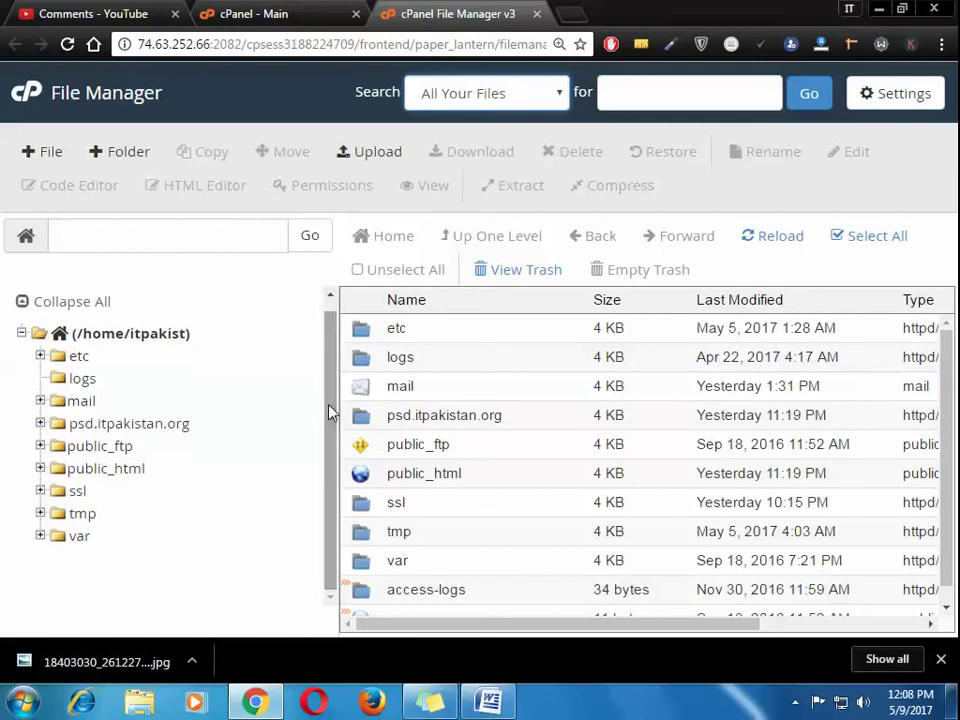
click(100, 472)
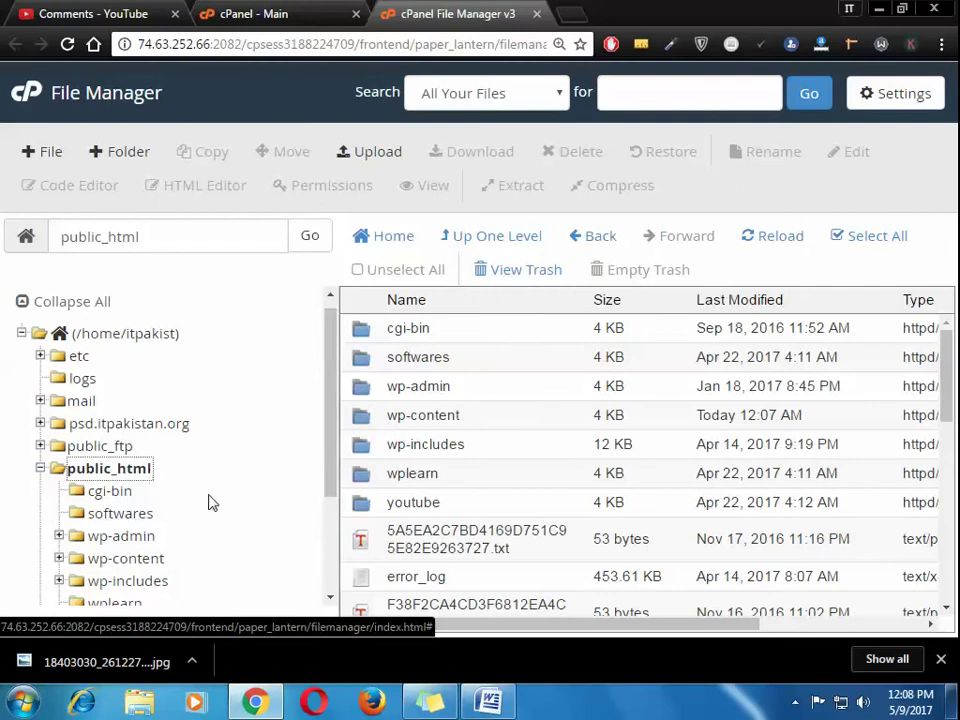
Scroll public_html's files down to xmlrpc.php, close Chrome's download bar, and reload the listing.
scroll(455, 446, down, 10)
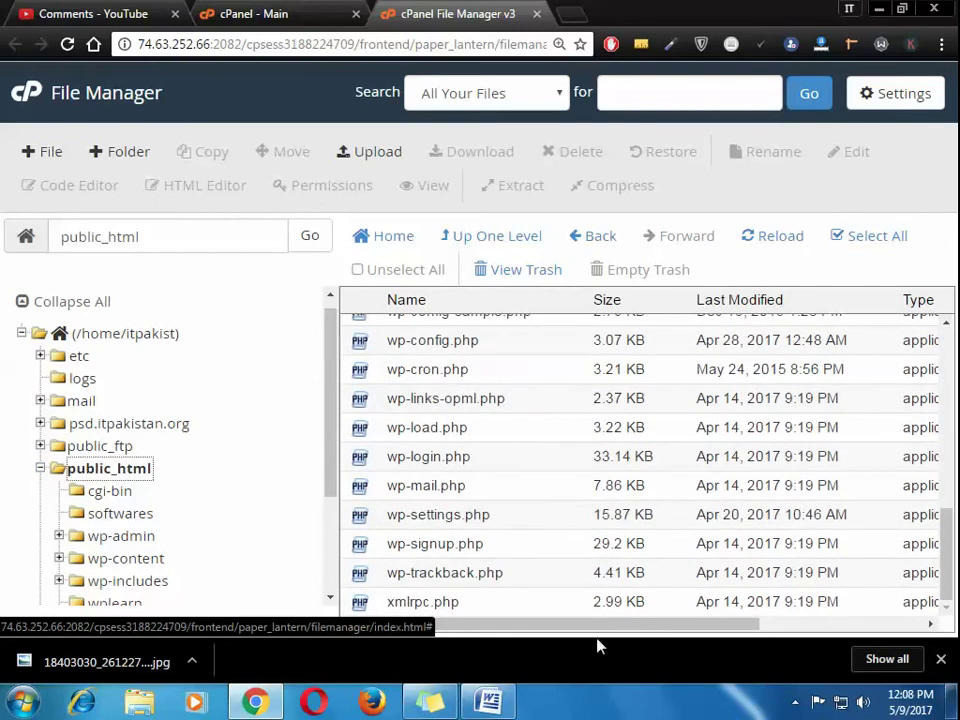
scroll(624, 499, up, 10)
scroll(611, 504, down, 10)
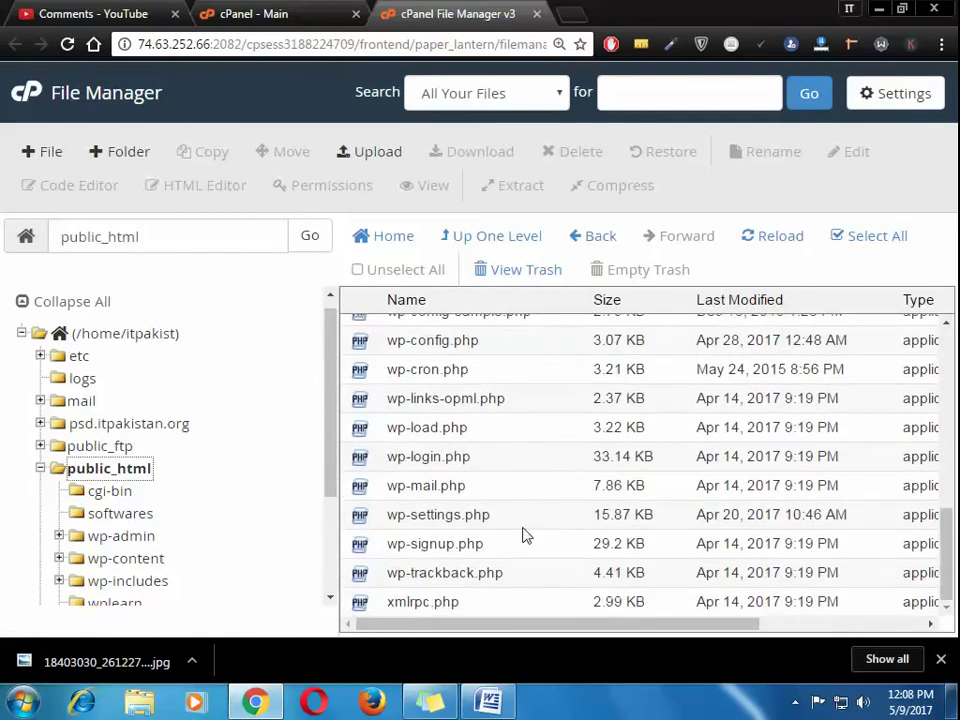
scroll(529, 480, up, 10)
scroll(197, 476, down, 4)
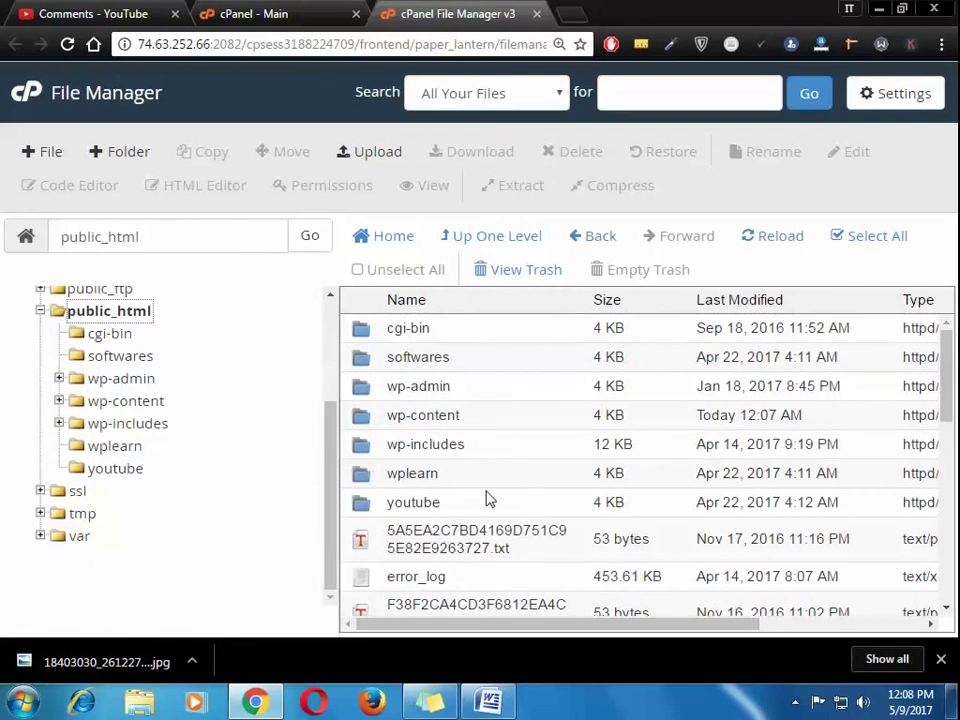
drag(948, 368, 950, 612)
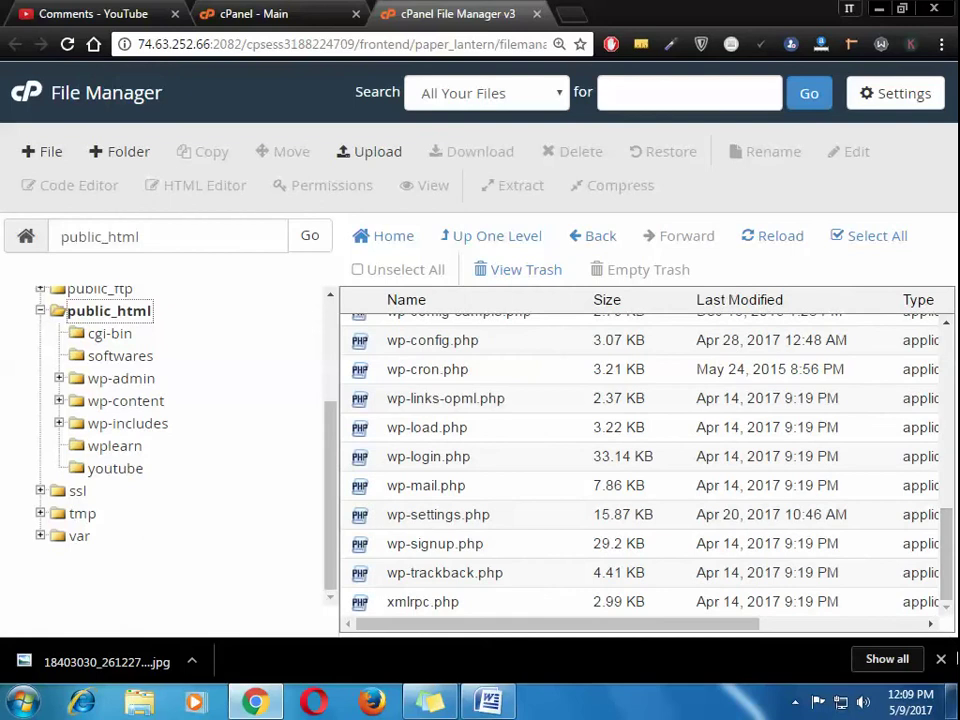
click(941, 660)
scroll(803, 493, up, 10)
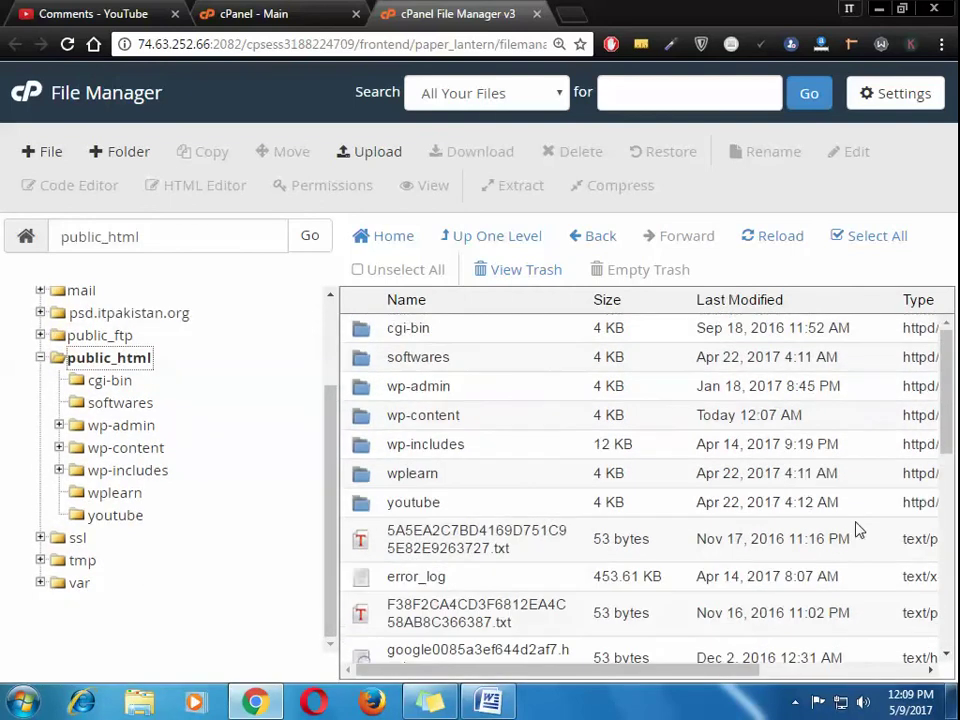
click(126, 362)
View public_ftp's single incoming folder, then close the cPanel File Manager v3 tab.
click(98, 340)
right_click(99, 342)
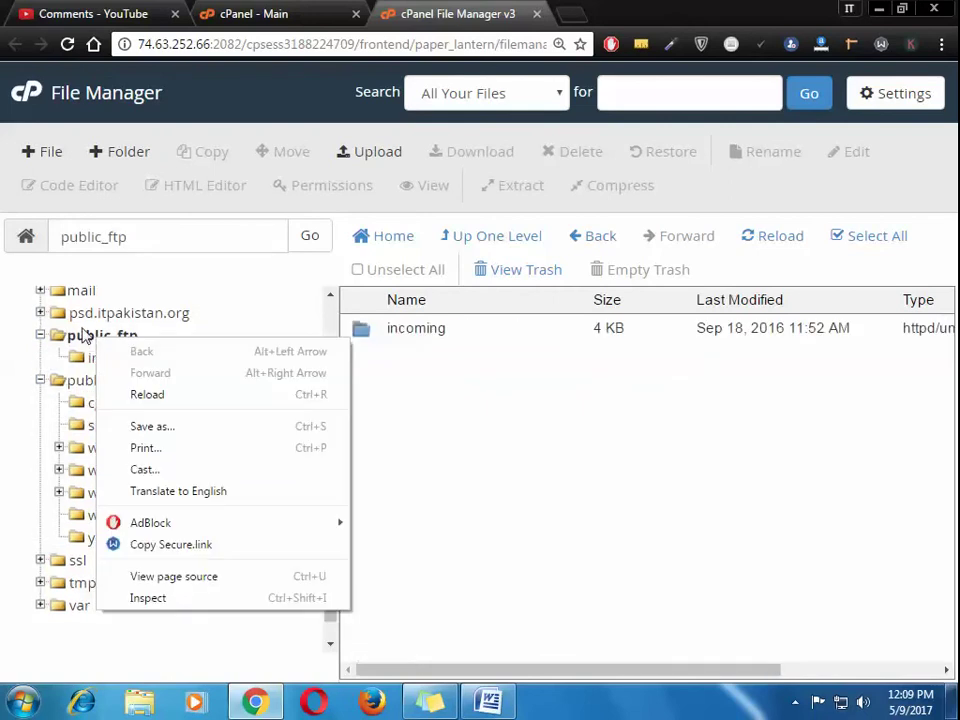
click(90, 339)
click(71, 339)
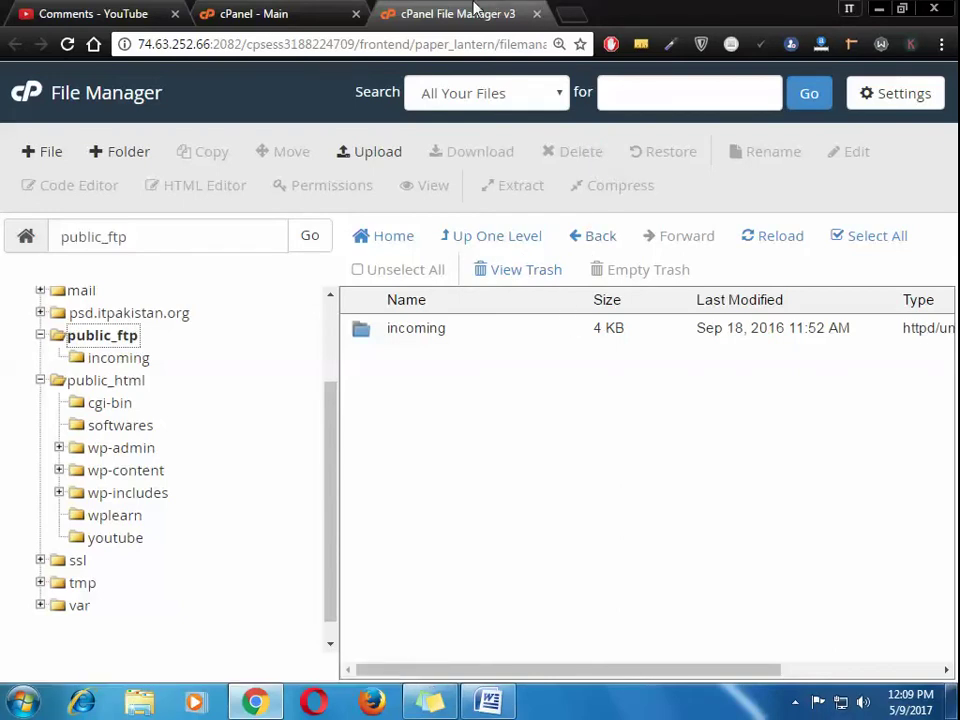
click(536, 13)
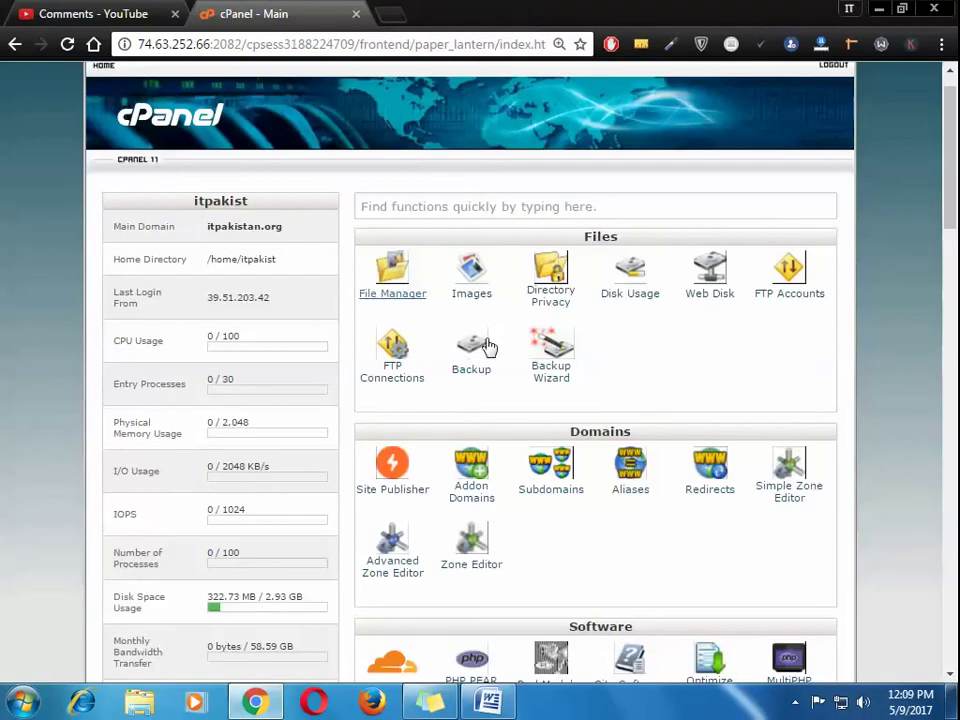
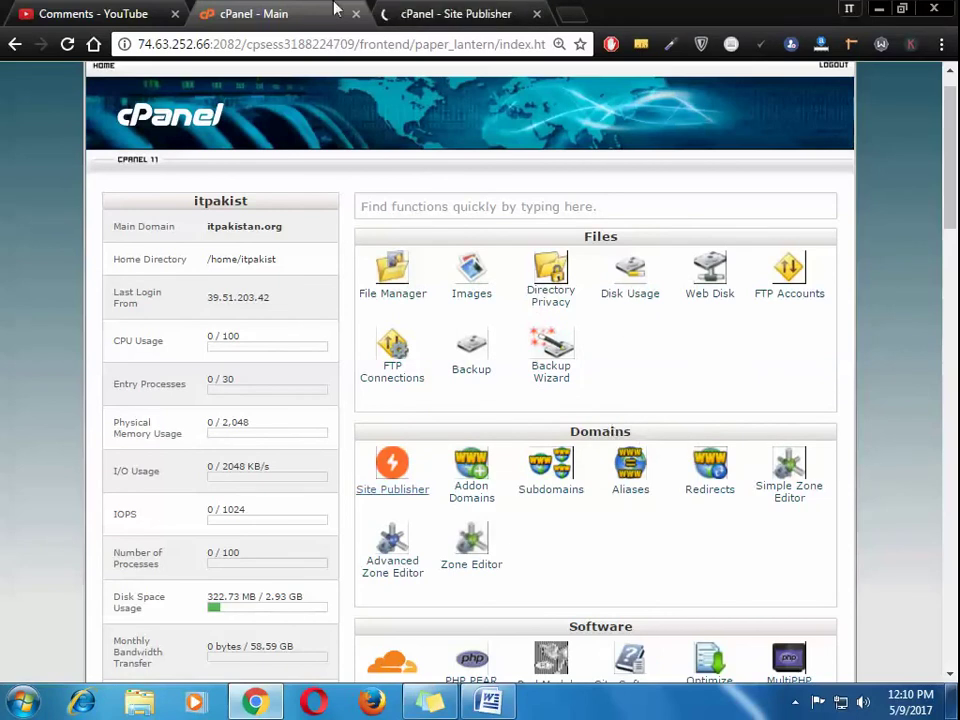
Switch to the newly opened Site Publisher tab.
click(444, 10)
Look over the Site Publisher domain list and open psd.itpakistan.org in a new tab.
scroll(521, 345, down, 3)
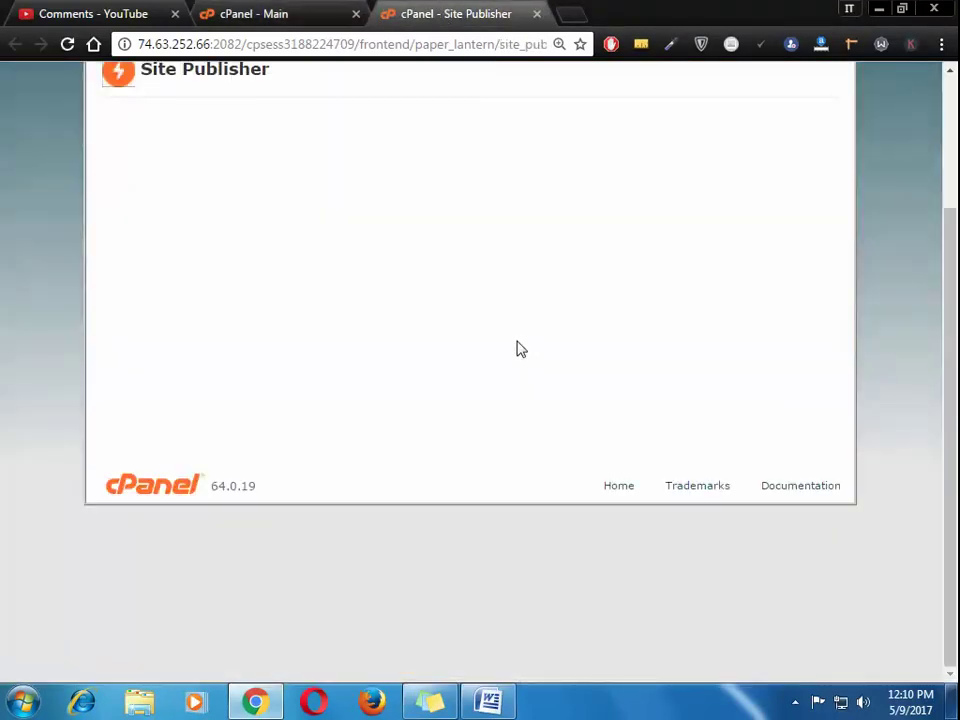
scroll(521, 349, up, 2)
scroll(576, 373, down, 4)
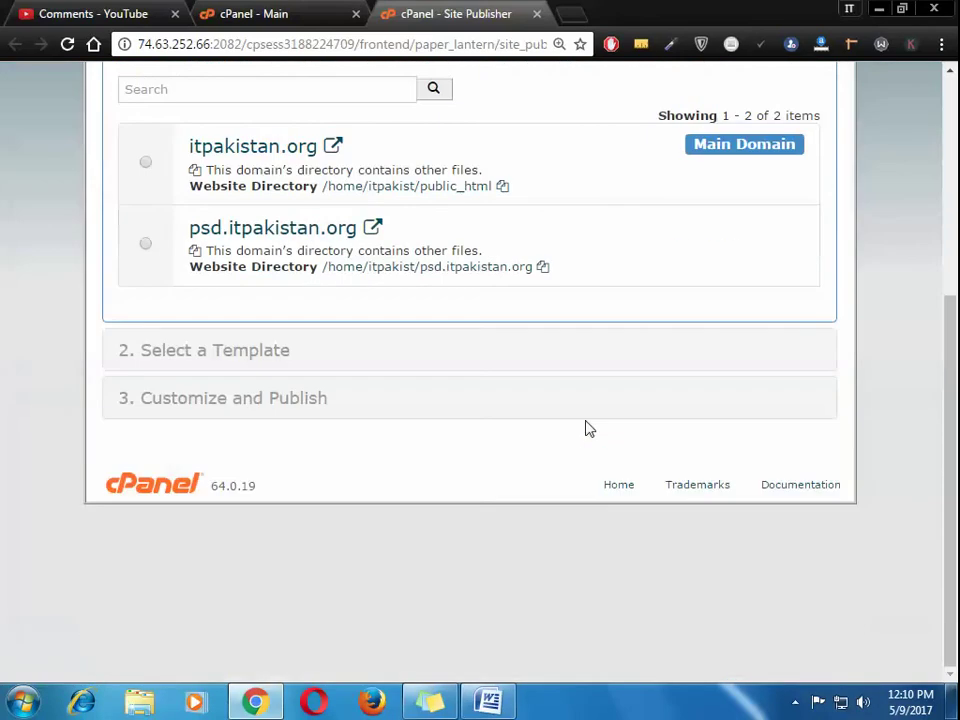
scroll(588, 428, up, 3)
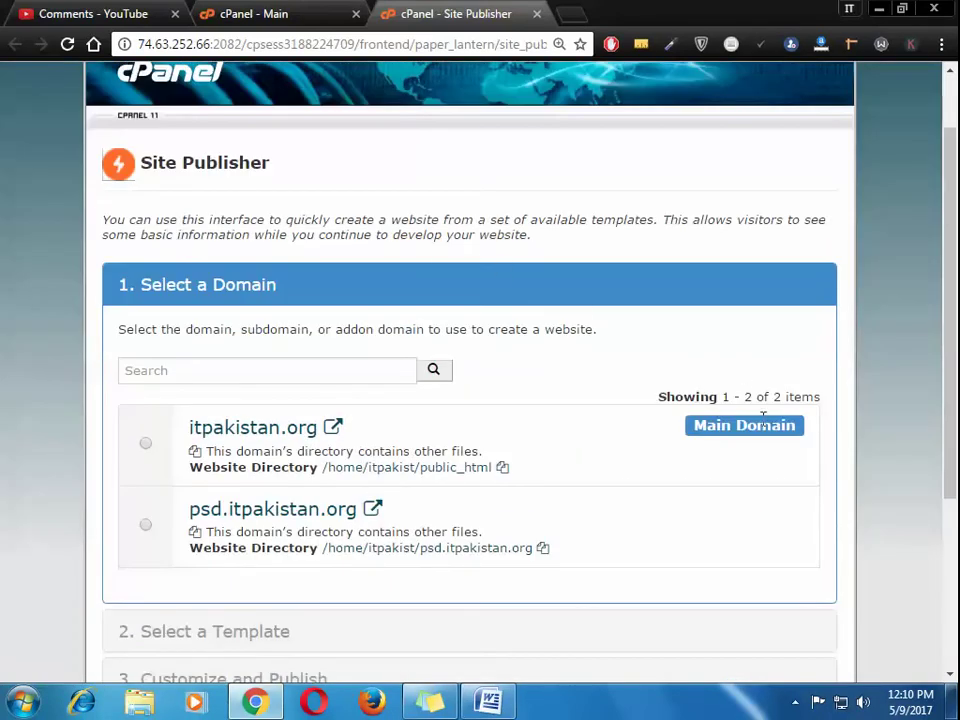
scroll(418, 446, down, 3)
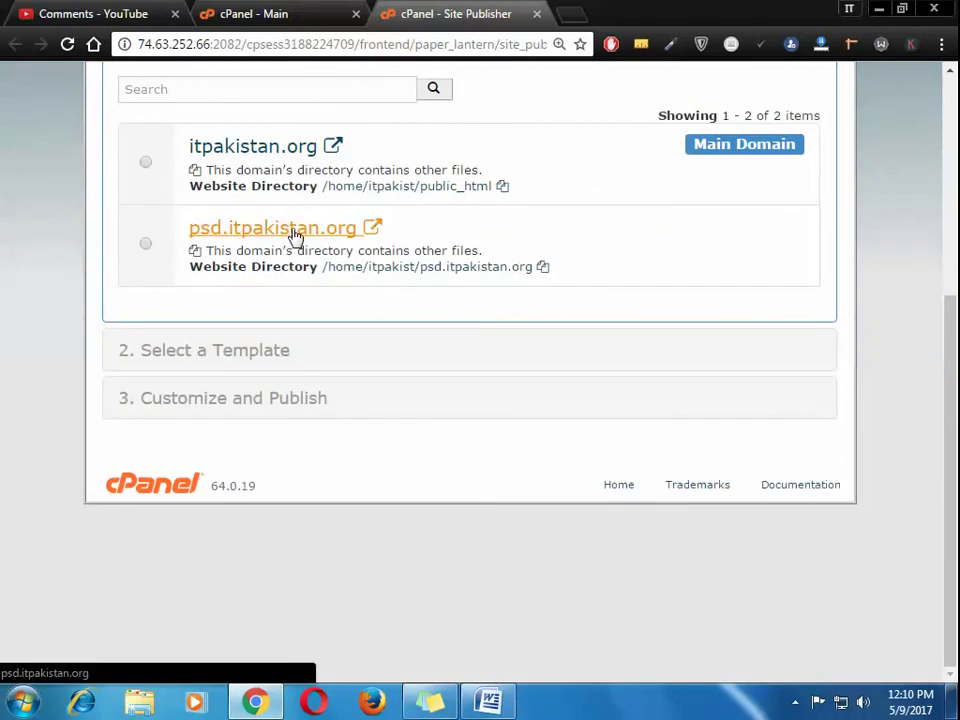
click(293, 235)
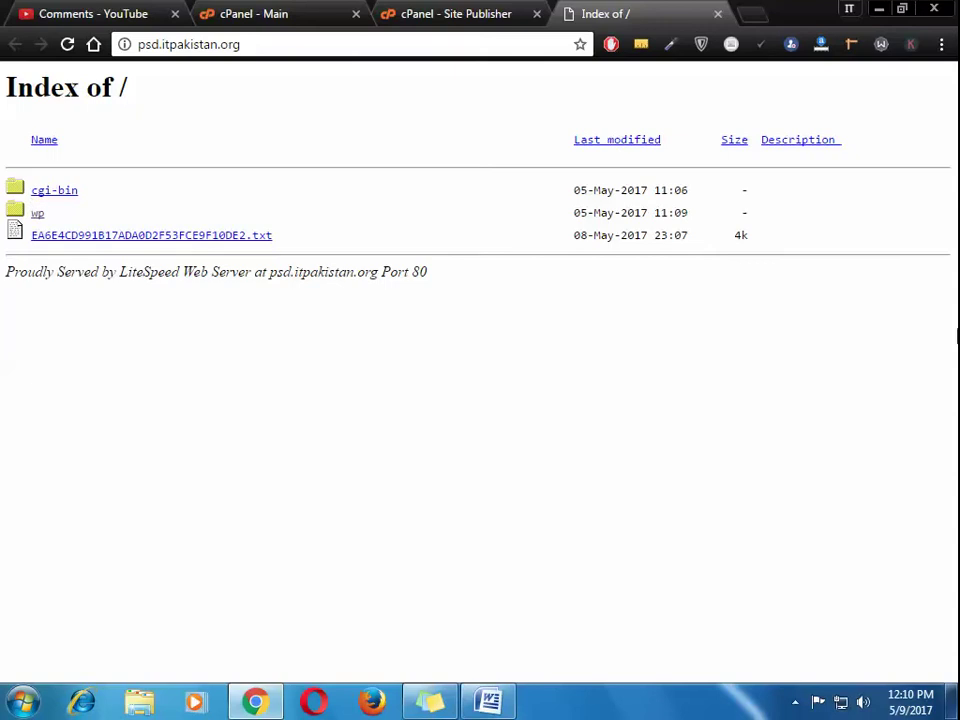
Close the psd.itpakistan.org Index of / tab and the Site Publisher tab.
middle_click(643, 9)
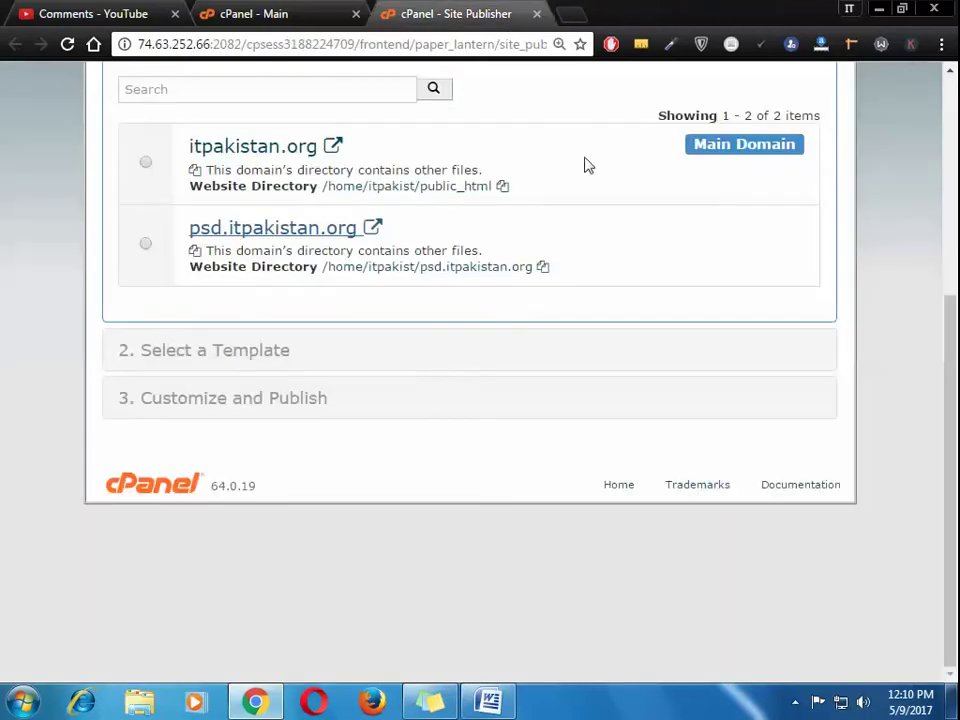
click(281, 350)
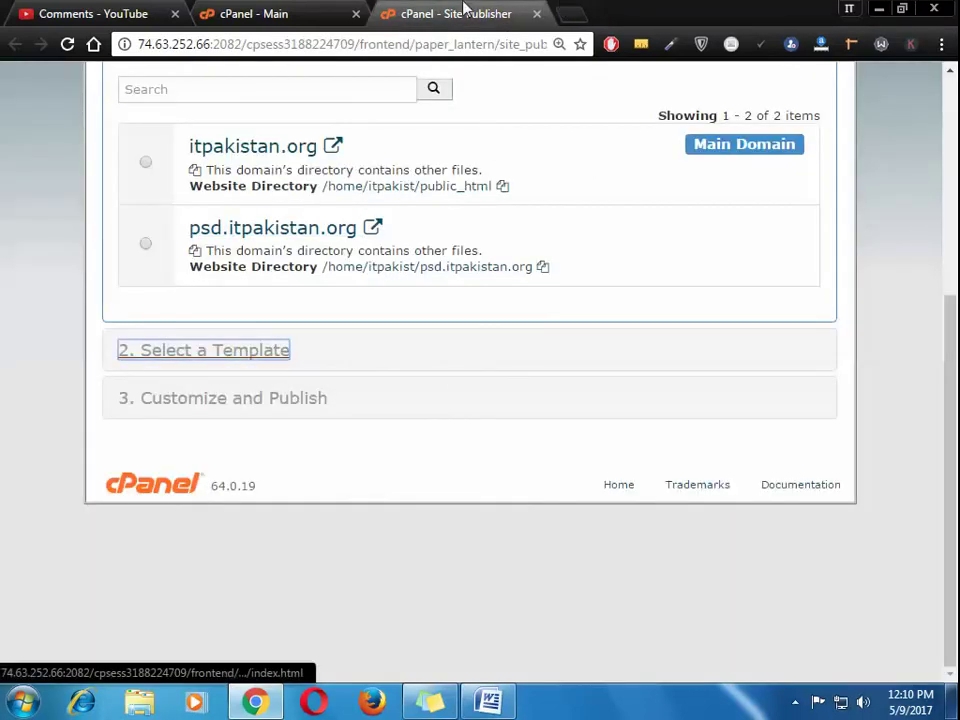
middle_click(497, 8)
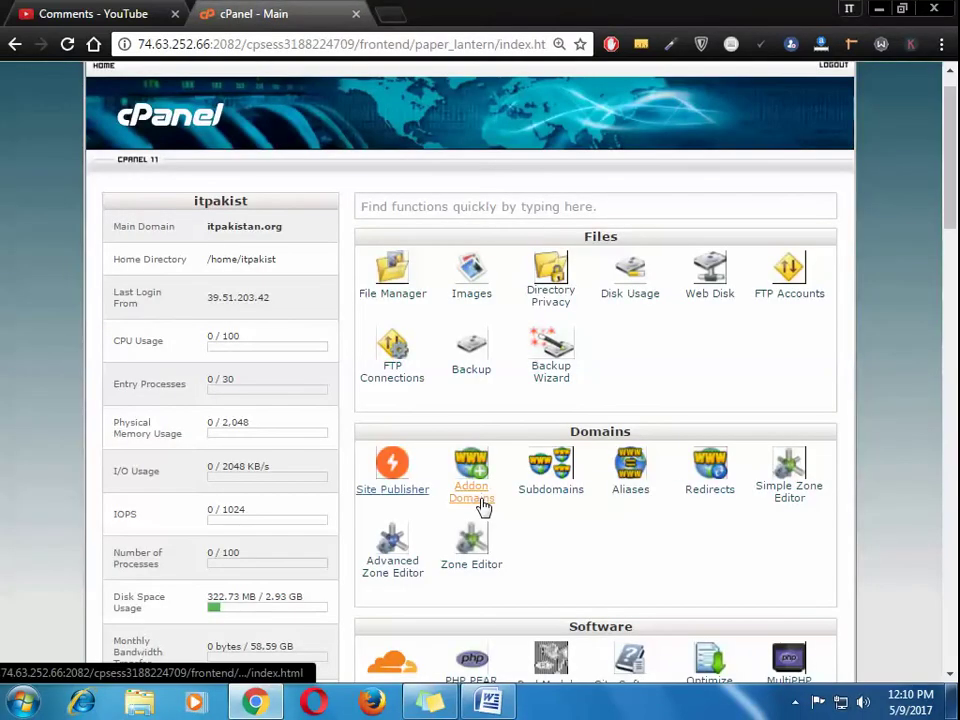
Open the Subdomains page in a new tab, then close it again.
middle_click(573, 497)
click(452, 12)
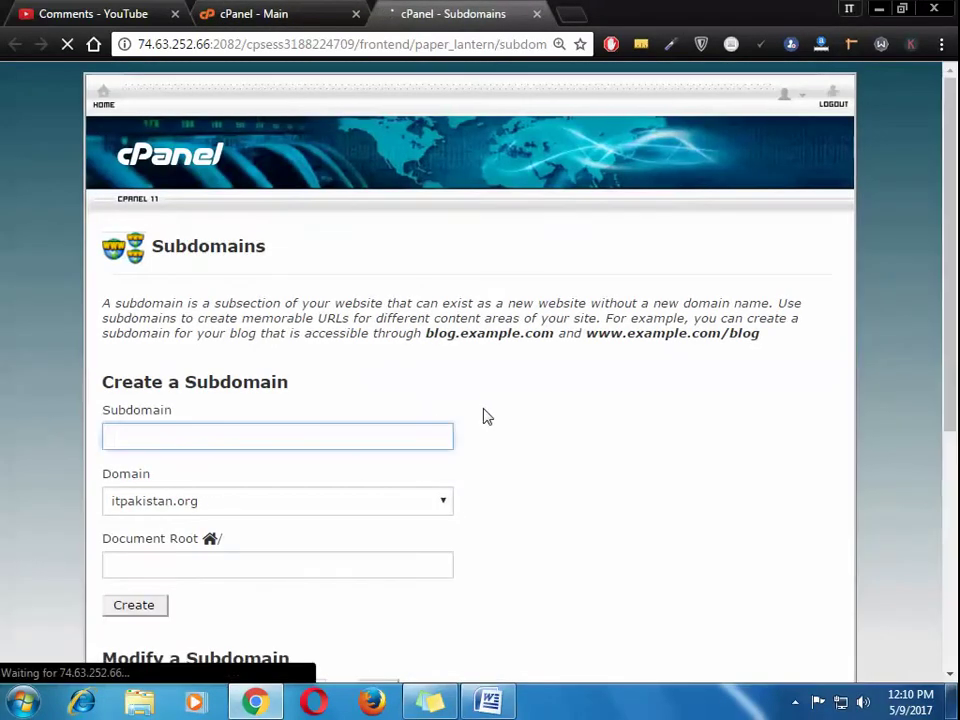
scroll(955, 318, down, 4)
click(534, 13)
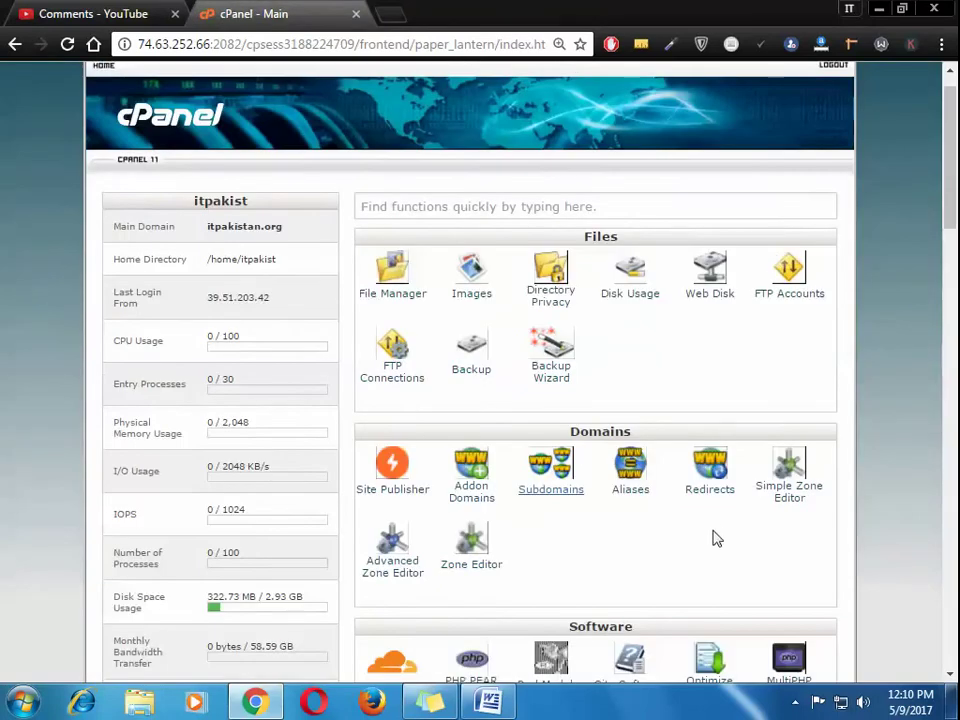
scroll(713, 530, down, 5)
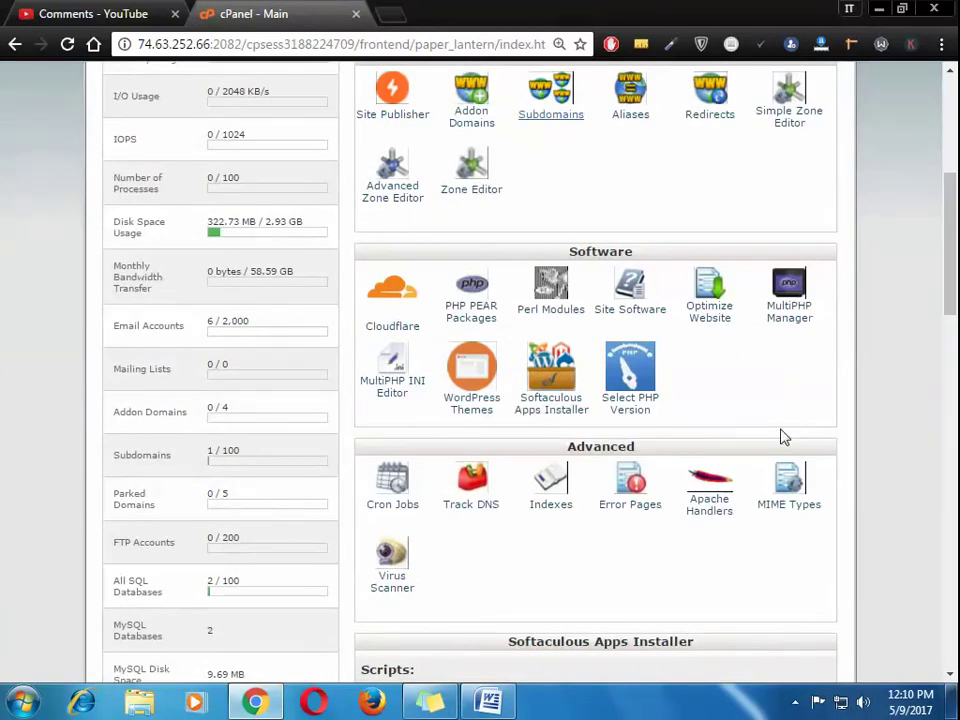
scroll(780, 442, up, 2)
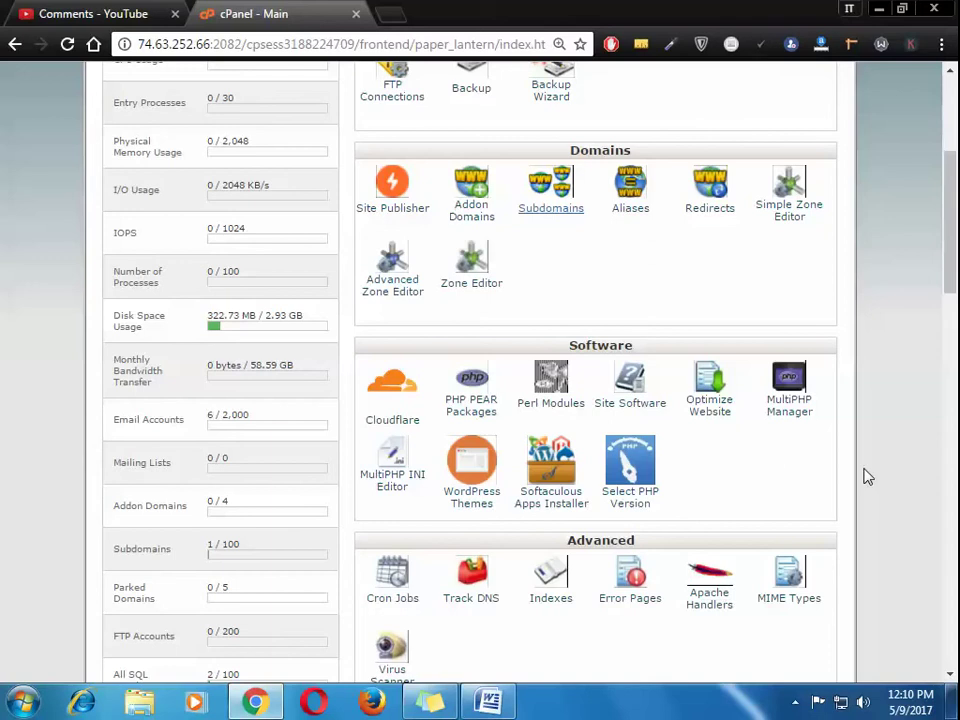
scroll(866, 460, up, 3)
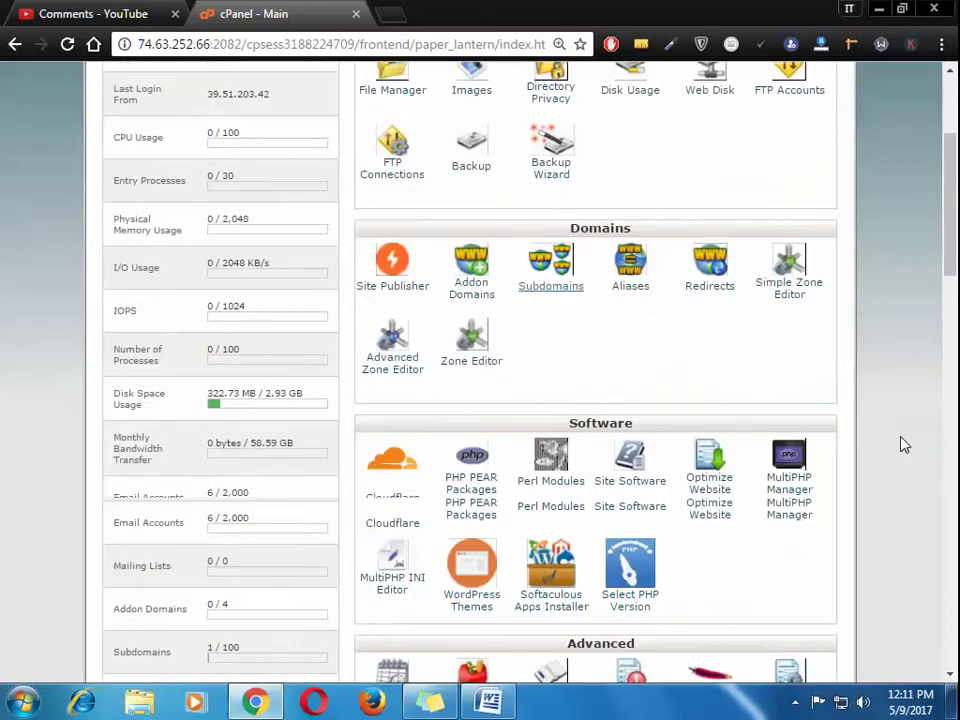
Reopen Subdomains in a new tab and open psd.itpakistan.org's document root in File Manager.
right_click(556, 398)
click(610, 414)
click(418, 10)
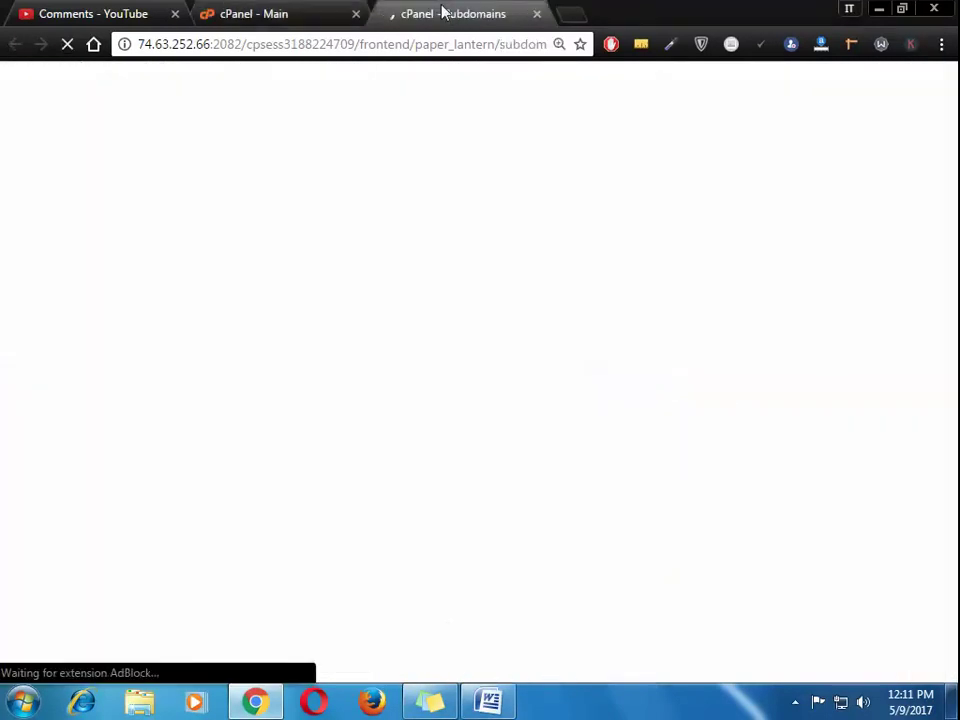
scroll(512, 228, down, 5)
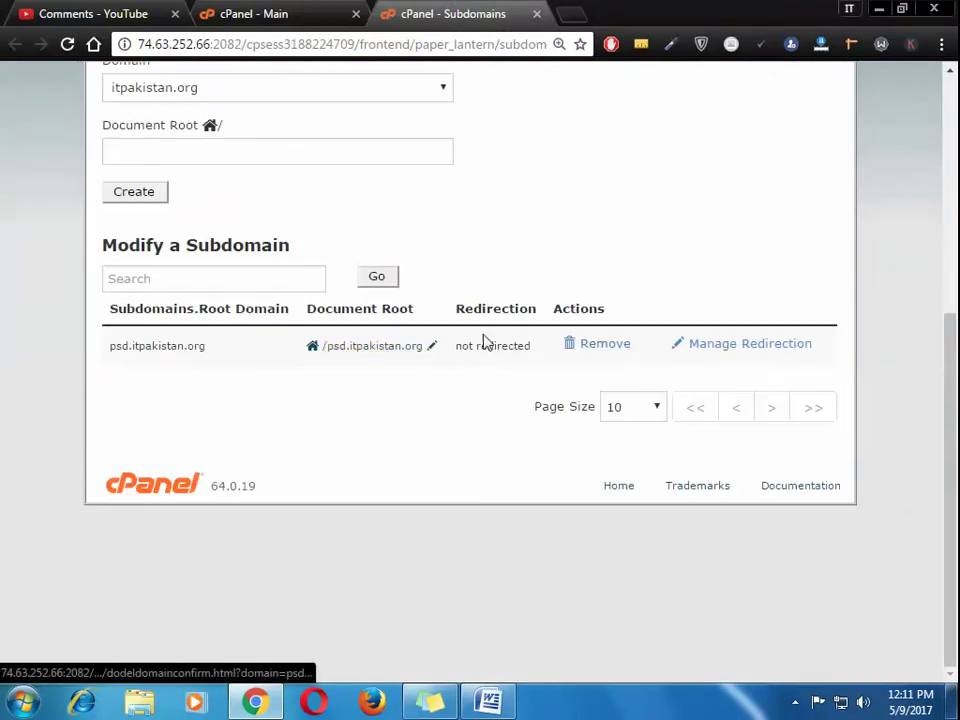
click(370, 346)
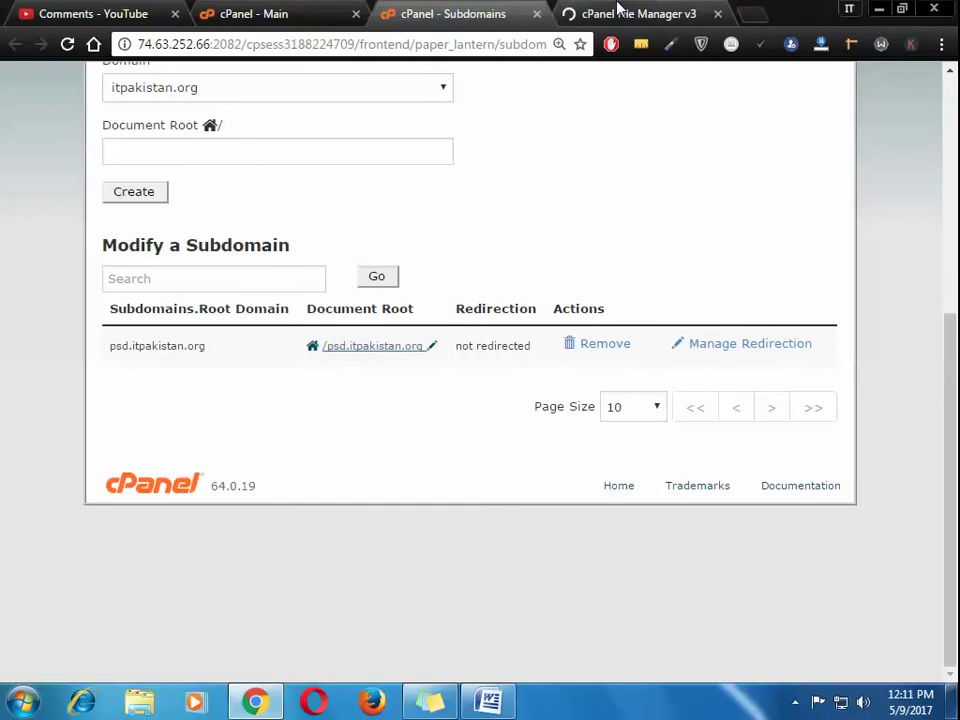
Close File Manager and enter 'rar' as the new subdomain on itpakistan.org.
click(795, 702)
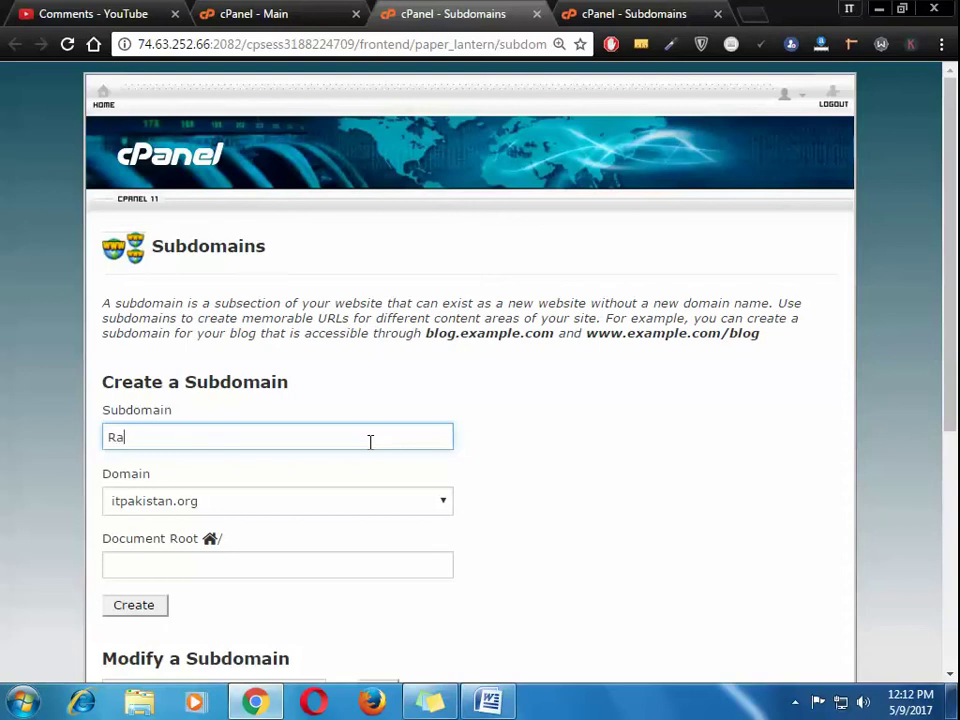
key(BackSpace)
key(BackSpace)
key(BackSpace)
text(RA)
key(BackSpace)
key(BackSpace)
text(r)
key(Tab)
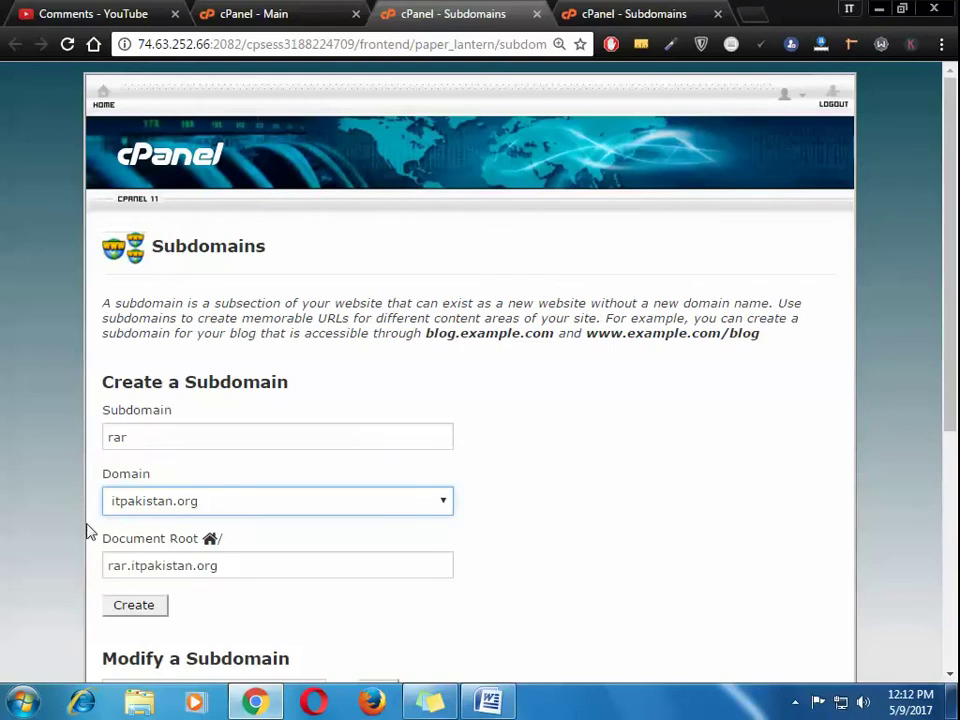
Create the rar.itpakistan.org subdomain, go back, and close the Subdomains tab.
click(146, 612)
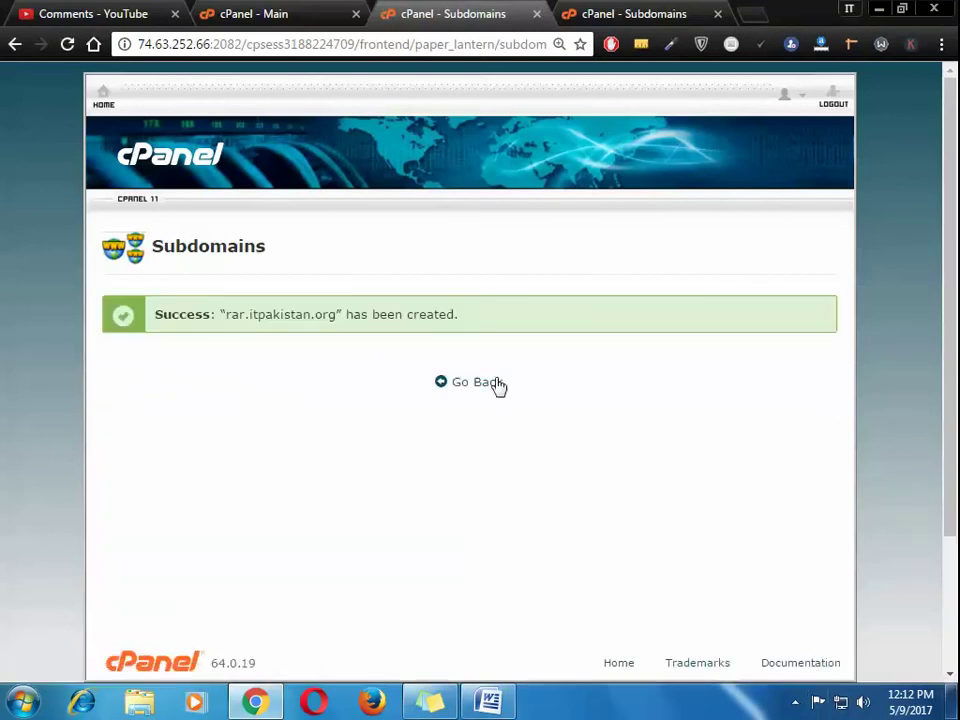
click(497, 384)
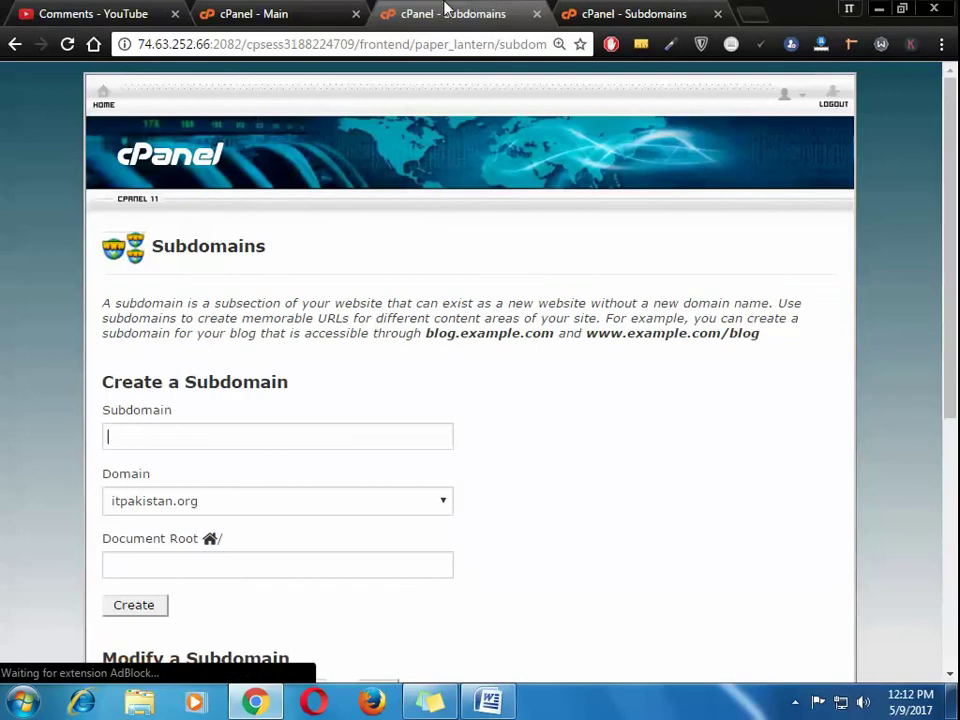
middle_click(447, 8)
Check the Site Software page, then close it and the leftover Subdomains tab.
scroll(616, 354, down, 1)
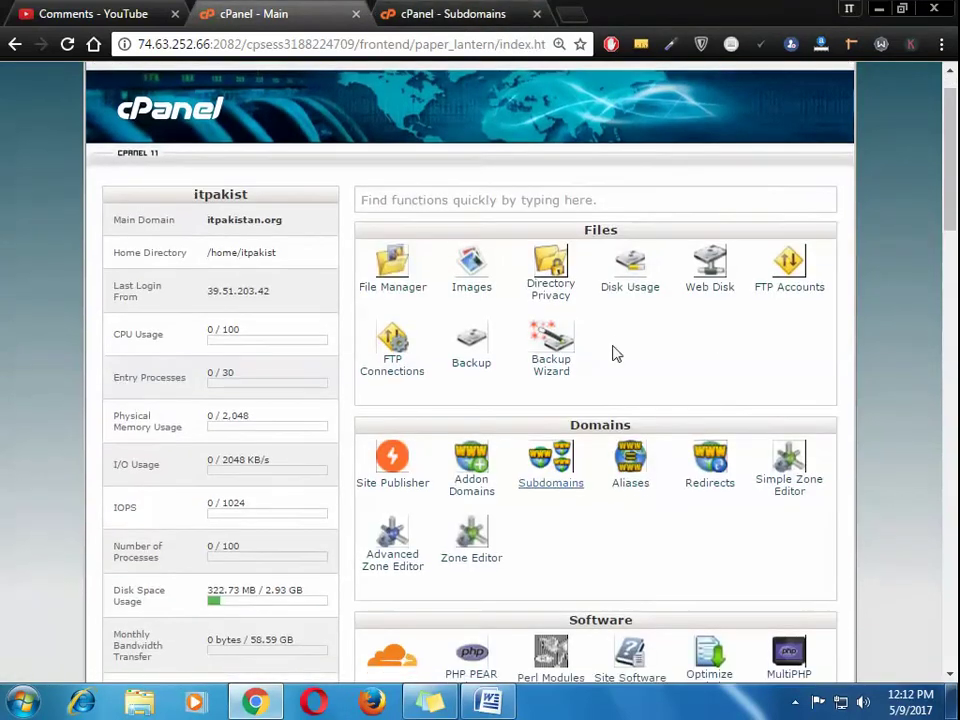
scroll(616, 354, down, 5)
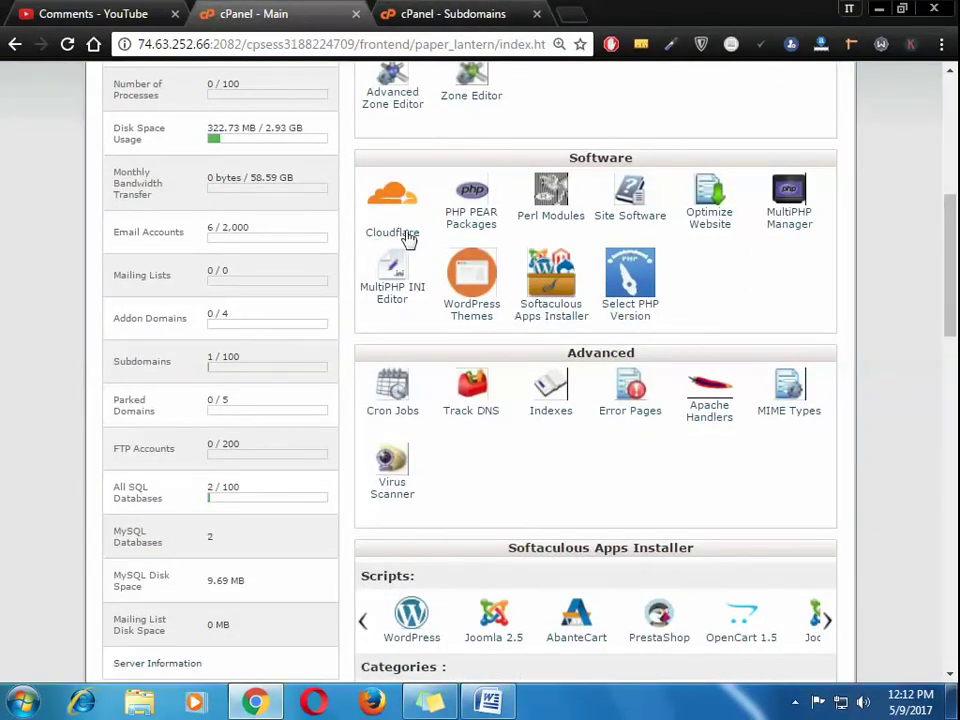
click(647, 221)
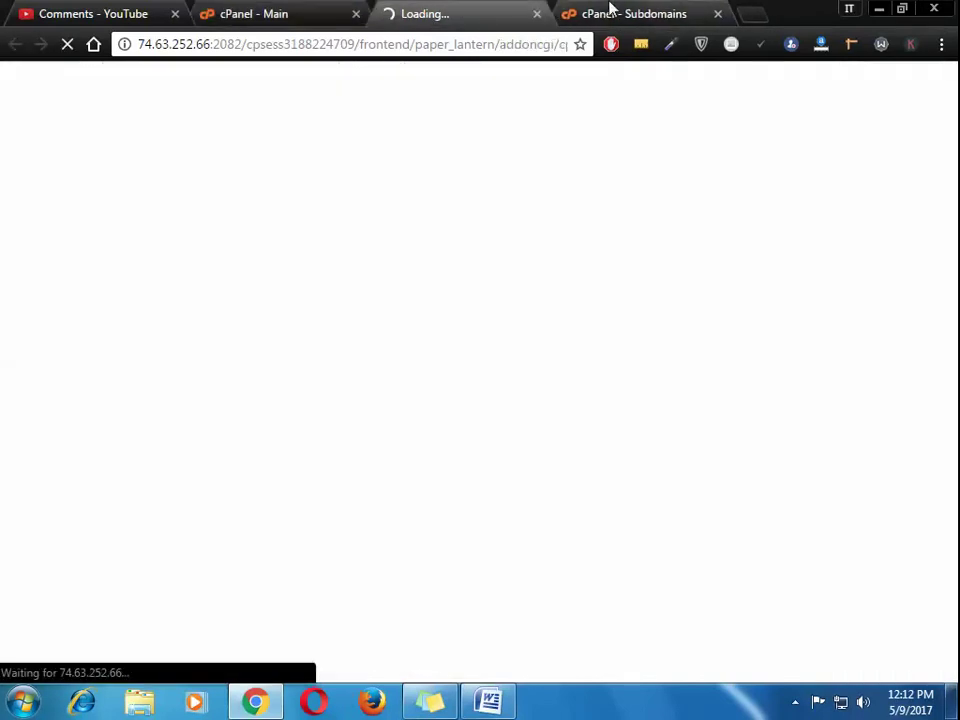
middle_click(612, 8)
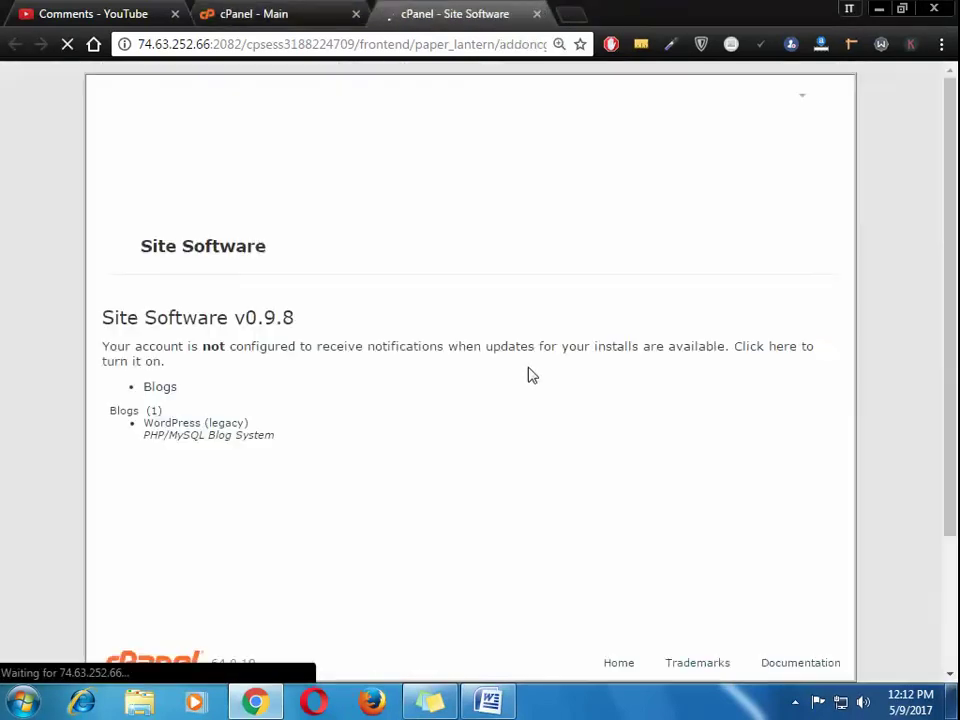
scroll(532, 375, down, 3)
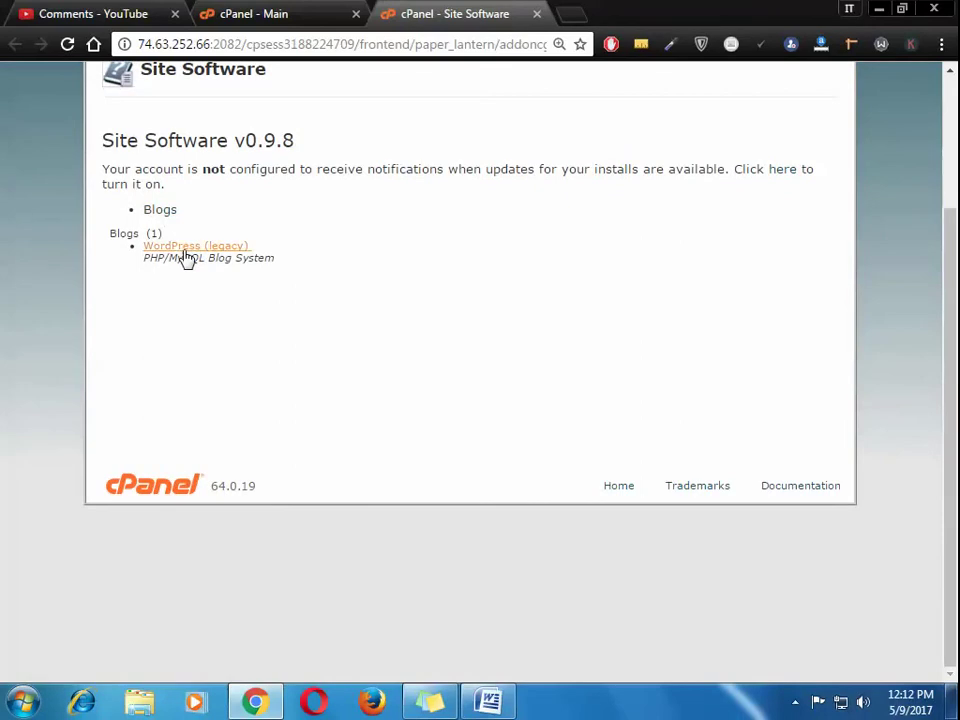
middle_click(488, 8)
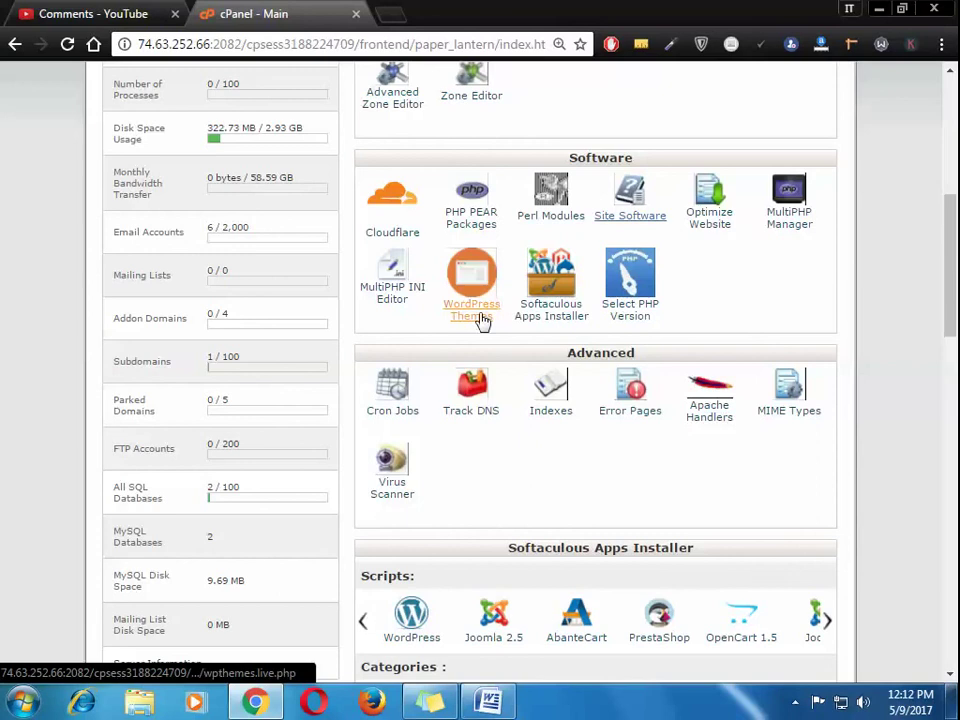
Open Softaculous Apps Installer from the Software section in a new tab.
right_click(632, 341)
click(792, 288)
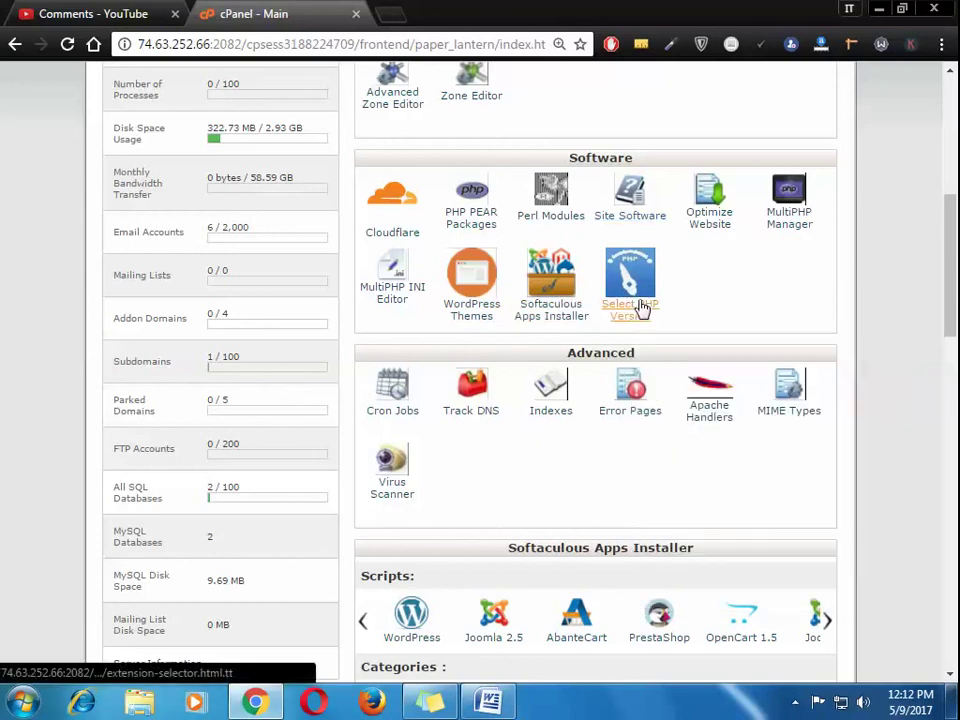
middle_click(548, 317)
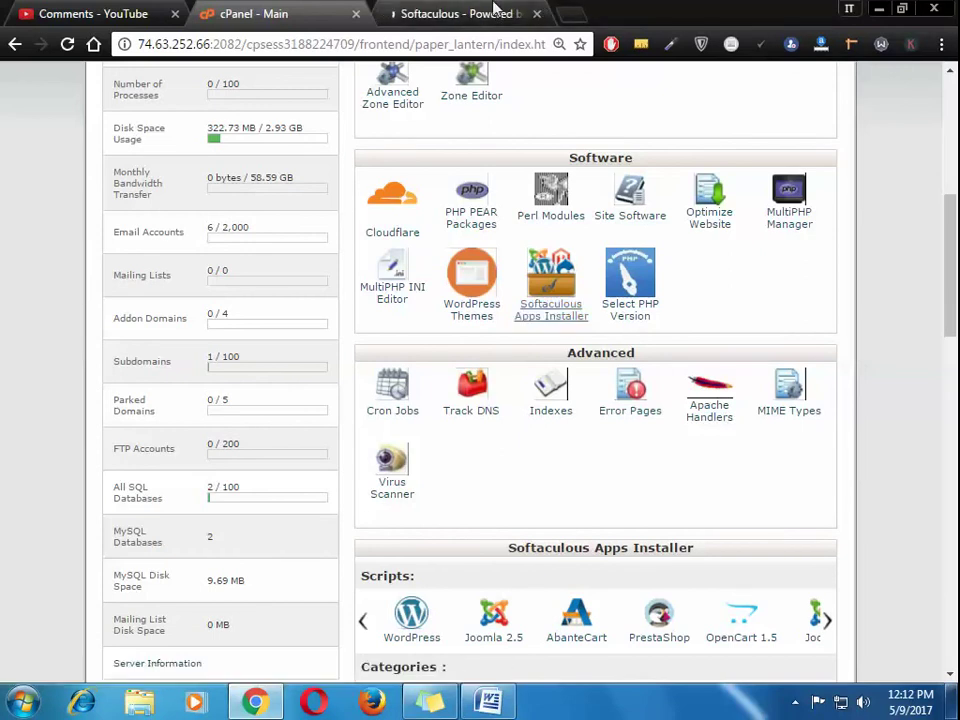
click(471, 8)
click(336, 9)
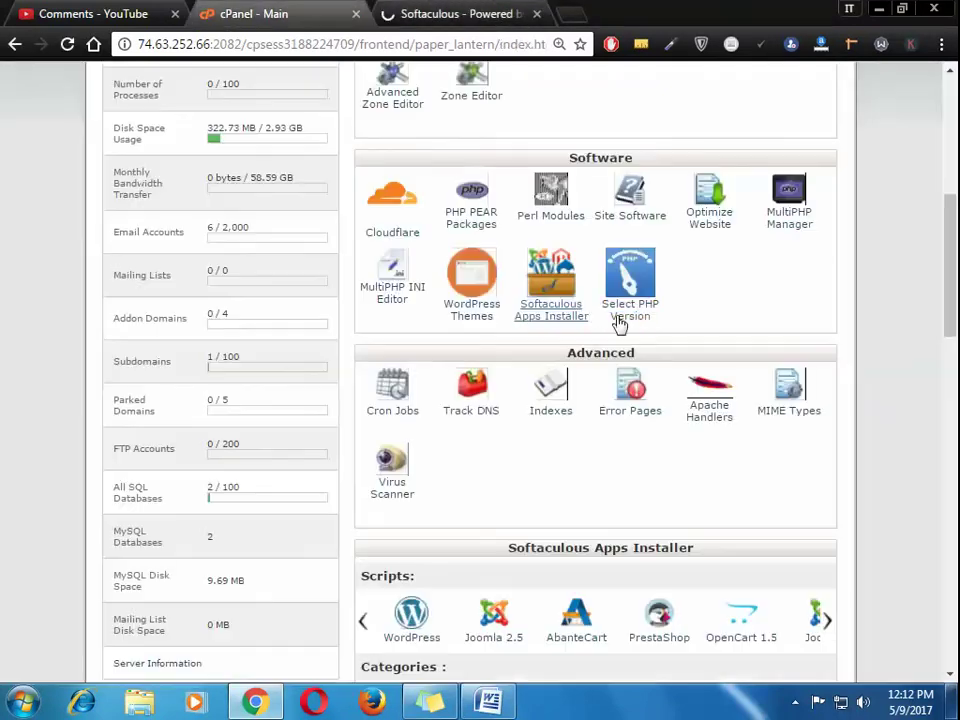
middle_click(548, 310)
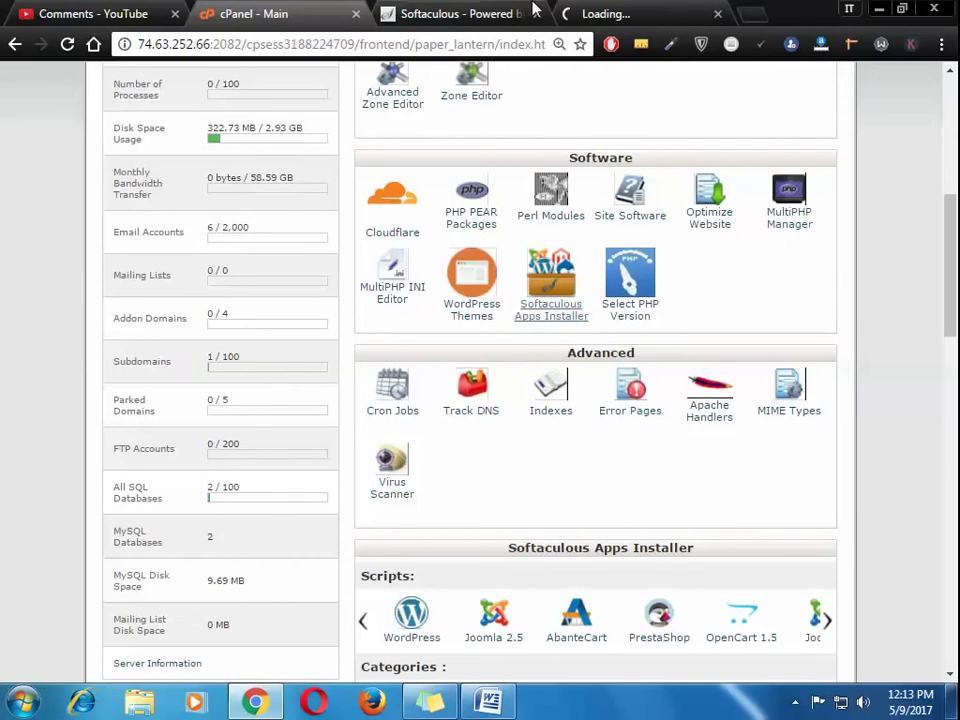
Switch to the Softaculous tab and look through its app listing.
click(460, 10)
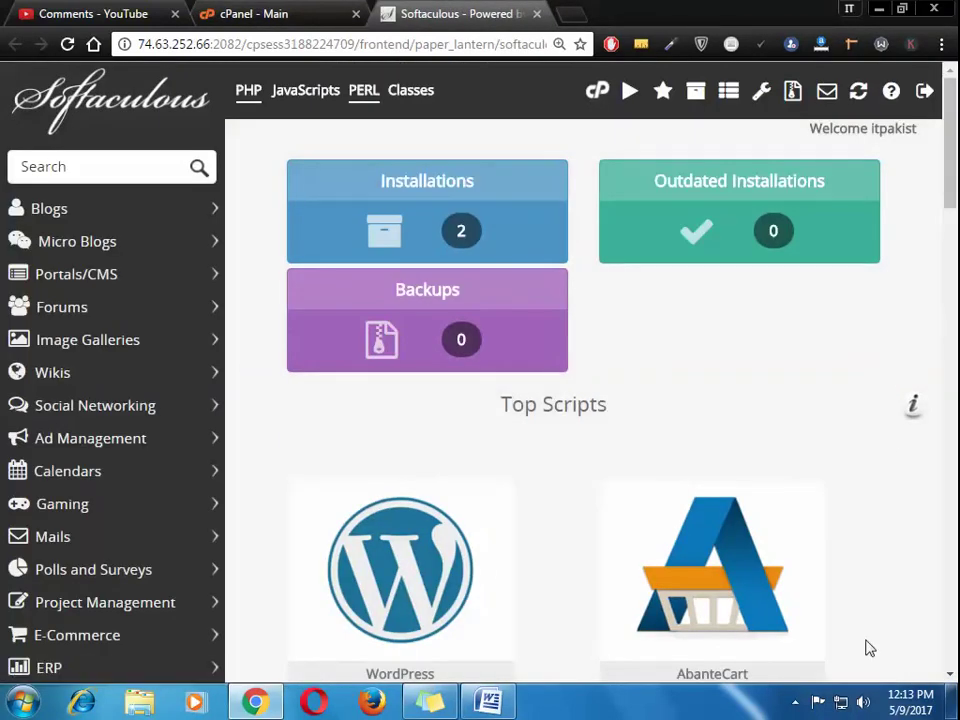
click(812, 703)
click(795, 703)
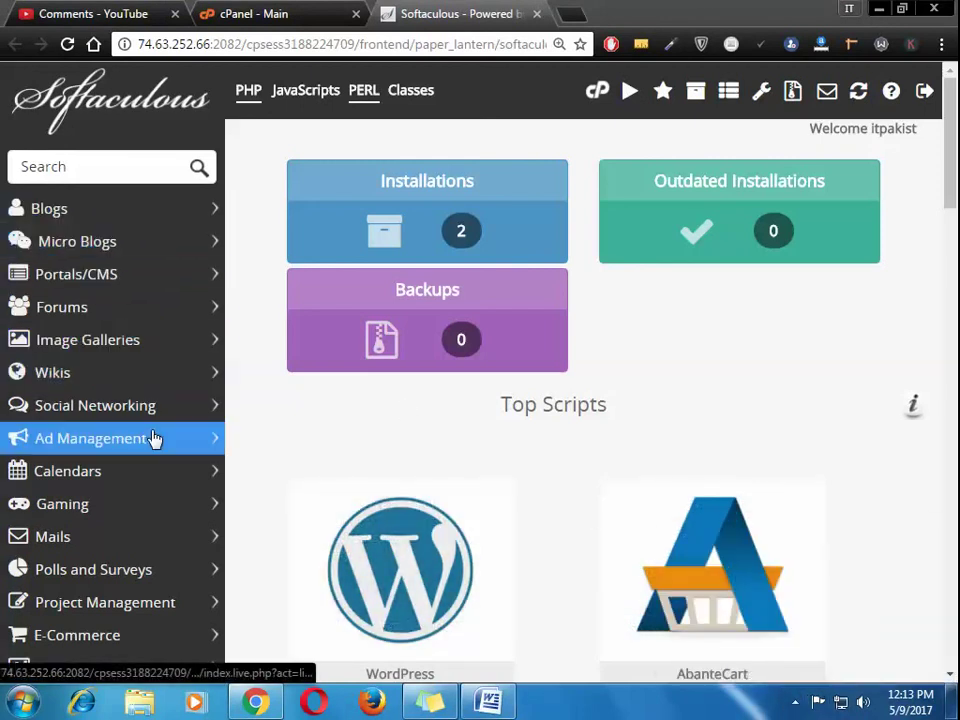
scroll(936, 336, down, 10)
scroll(906, 209, up, 9)
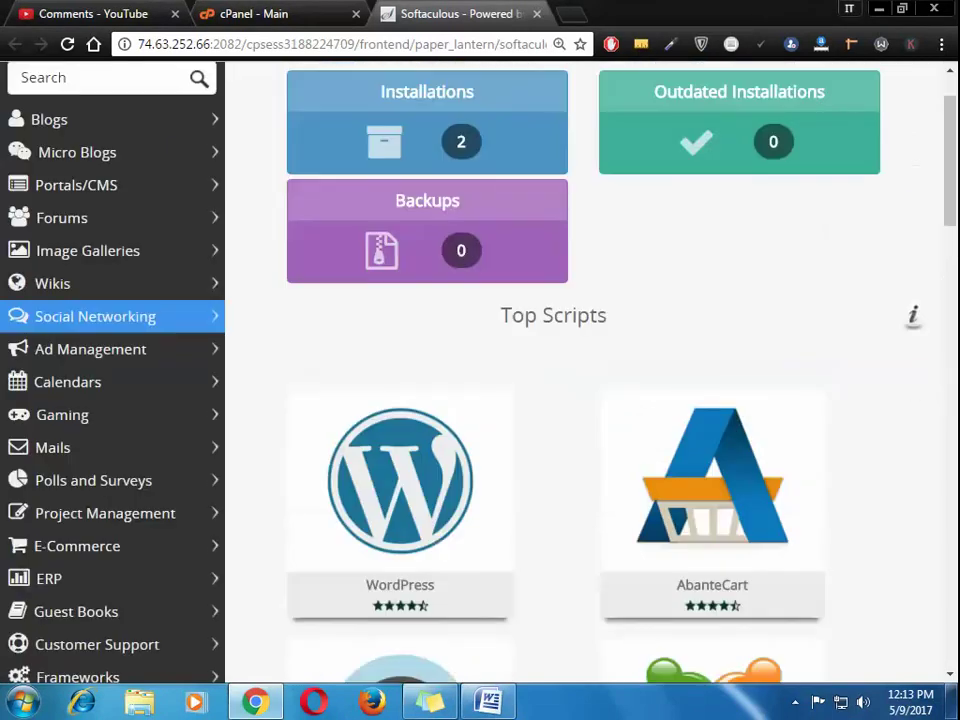
scroll(101, 285, up, 1)
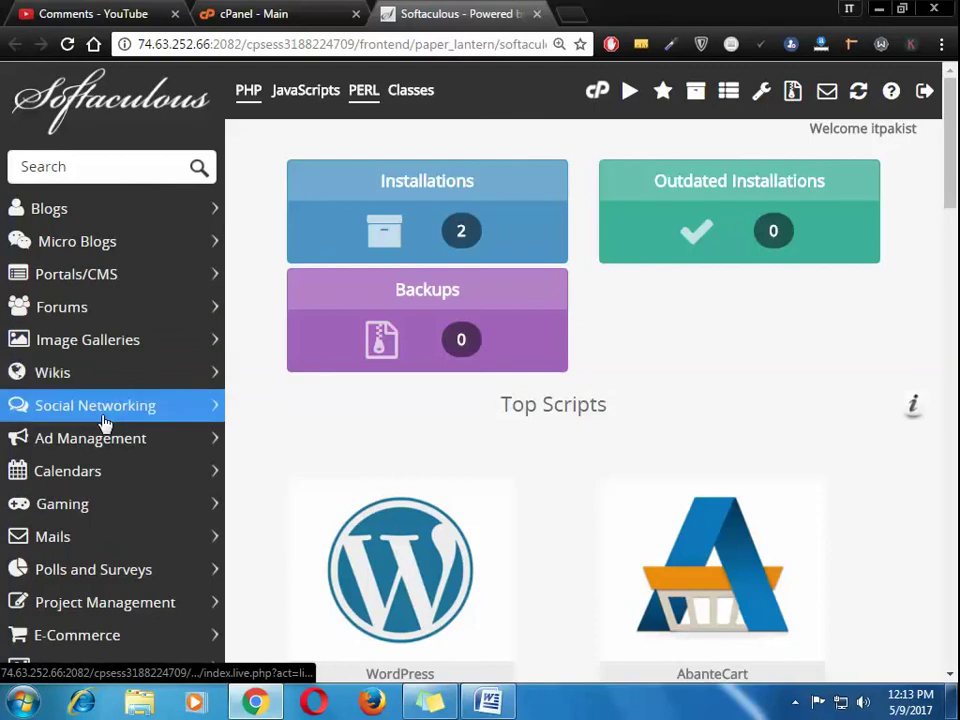
scroll(175, 450, down, 5)
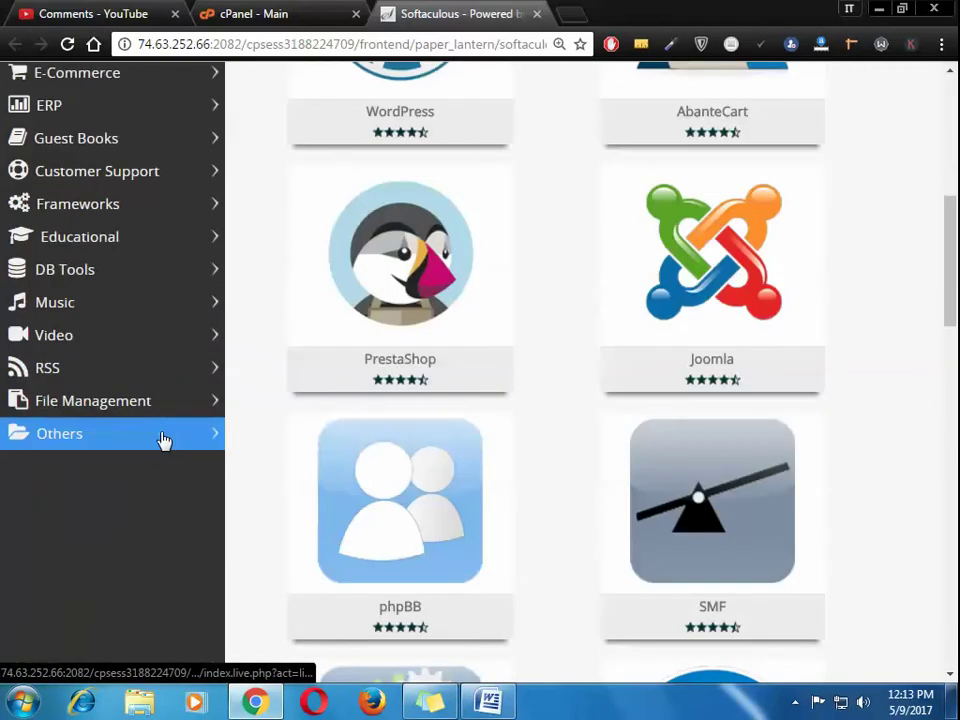
scroll(163, 440, up, 4)
scroll(167, 444, up, 1)
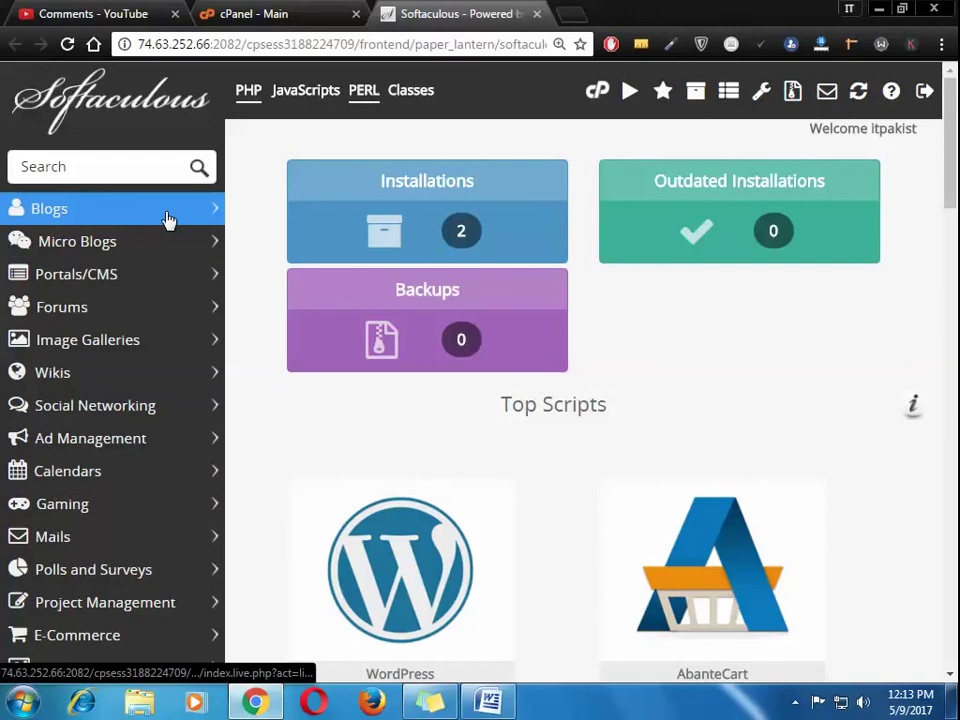
Open WordPress from the Blogs category in the sidebar.
click(168, 219)
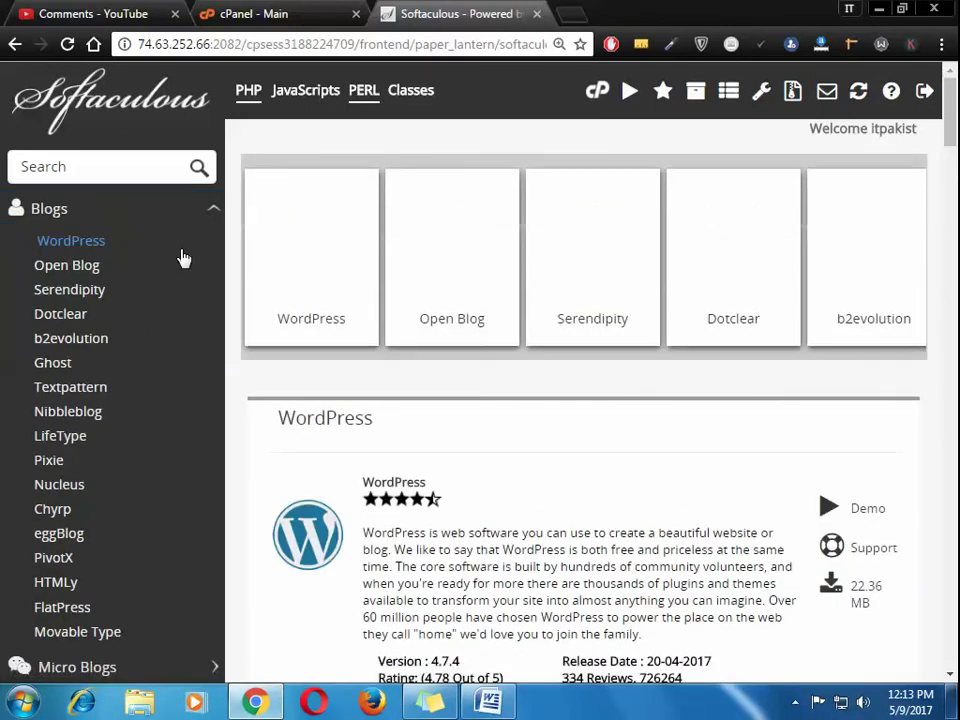
click(193, 221)
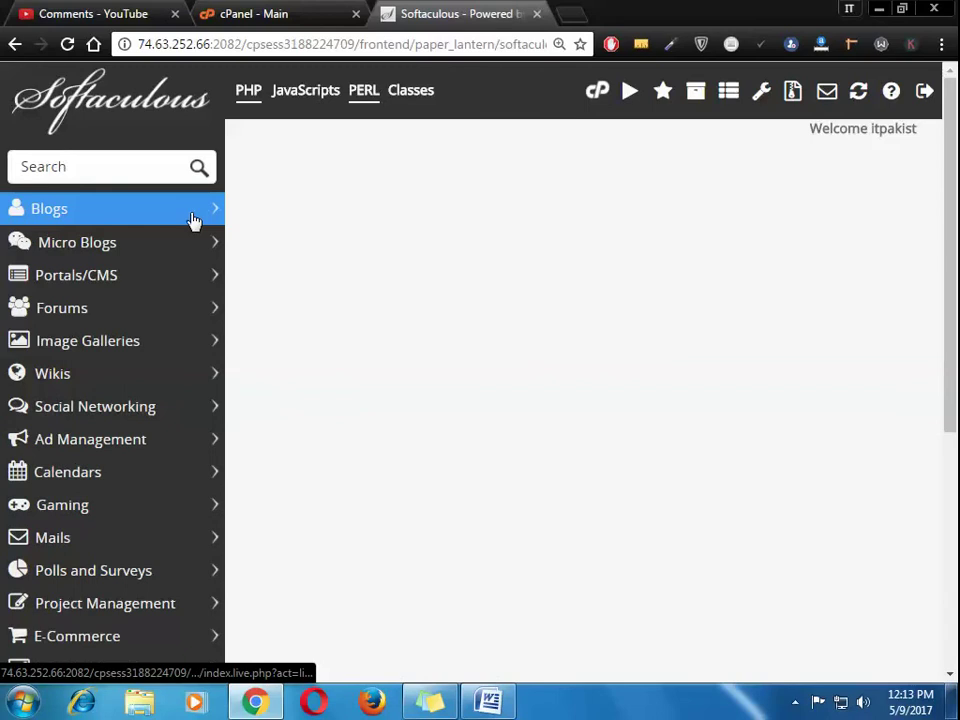
click(80, 242)
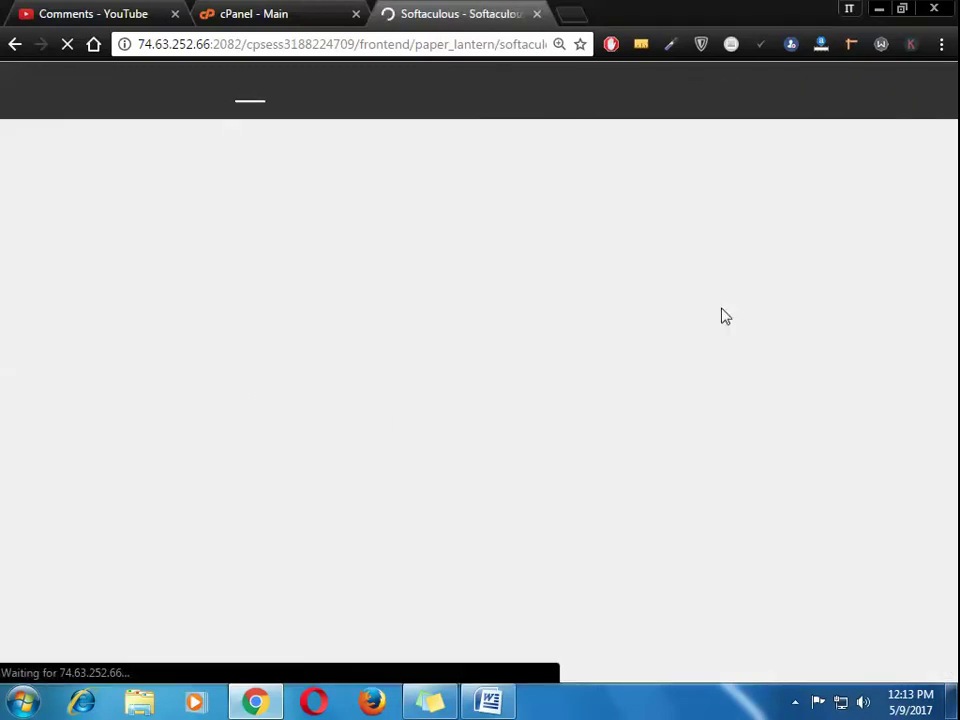
Read the WordPress overview and start a new installation with Install Now.
scroll(745, 343, down, 1)
scroll(762, 176, up, 1)
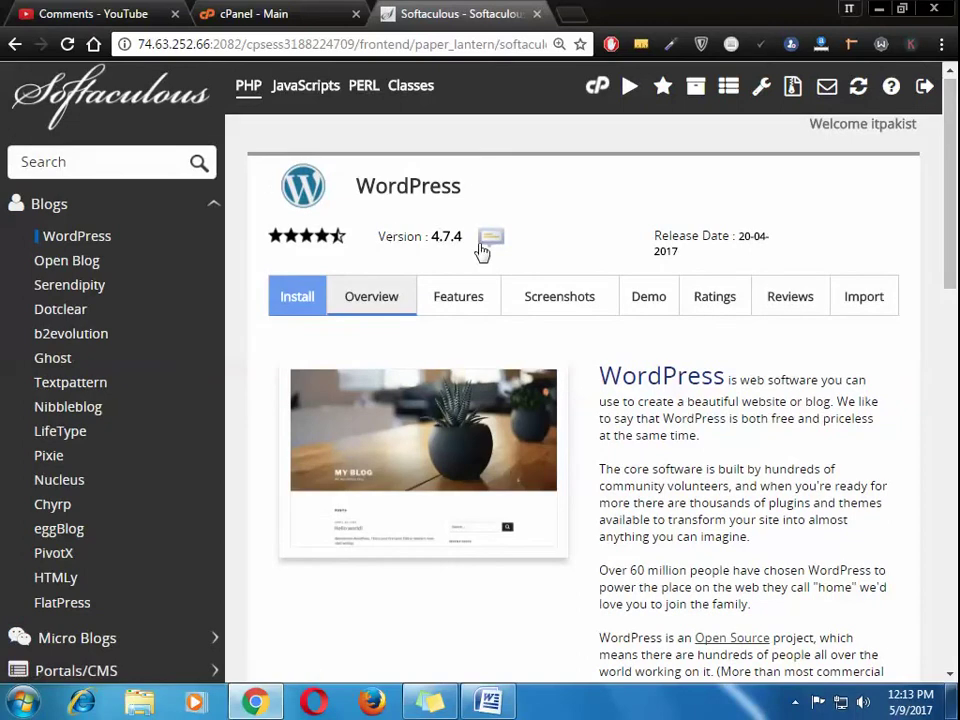
scroll(763, 368, down, 2)
drag(620, 188, 760, 362)
click(836, 445)
scroll(750, 480, down, 4)
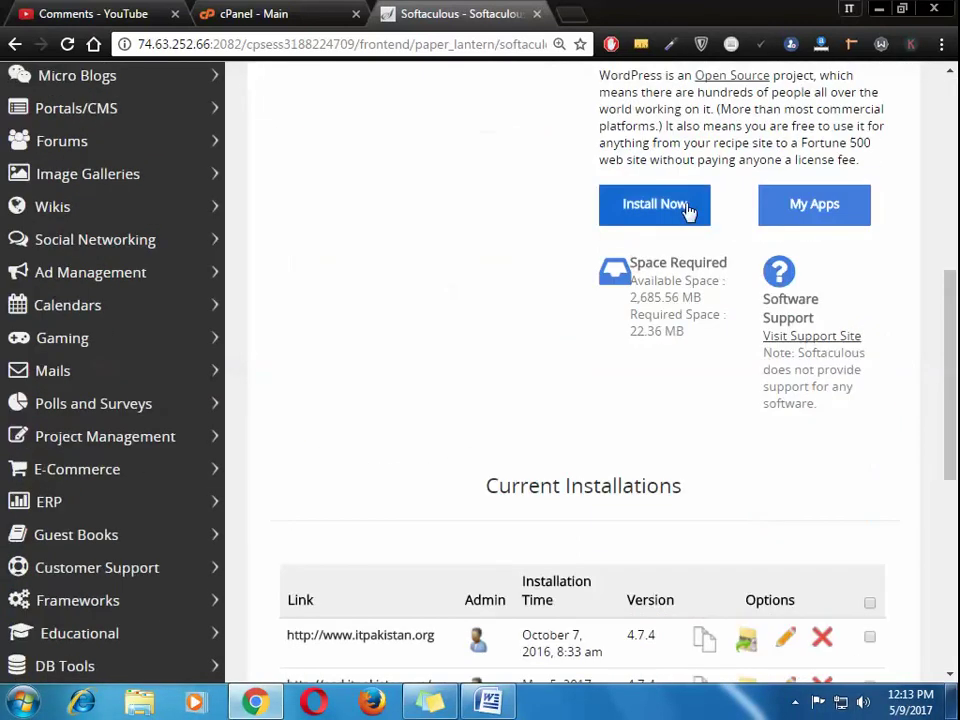
scroll(665, 230, down, 2)
scroll(660, 235, down, 2)
scroll(686, 258, up, 5)
click(670, 205)
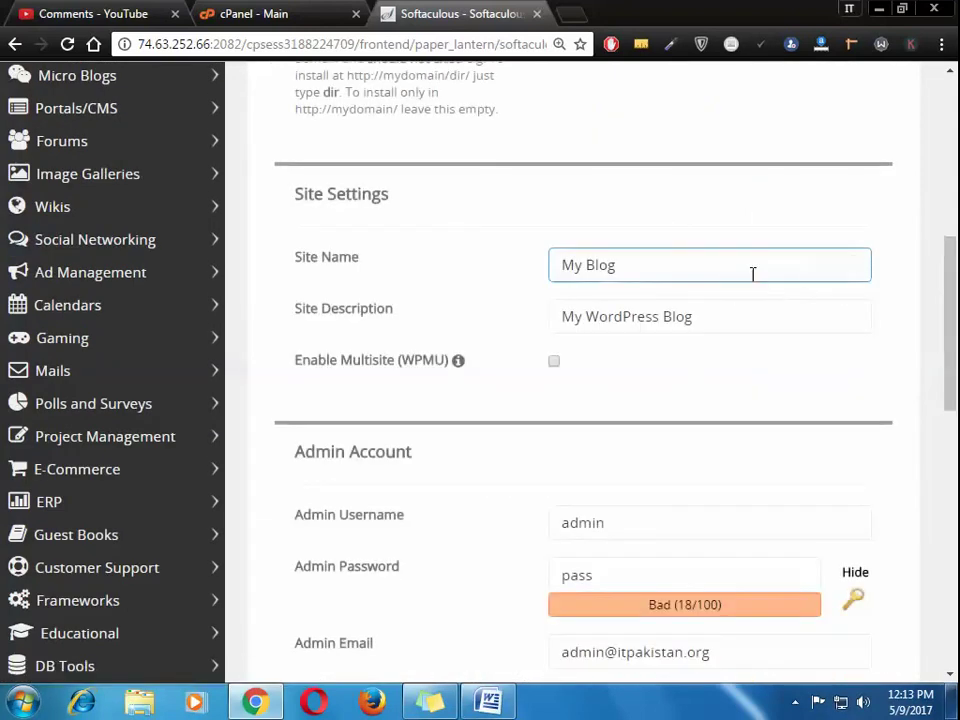
scroll(745, 300, up, 5)
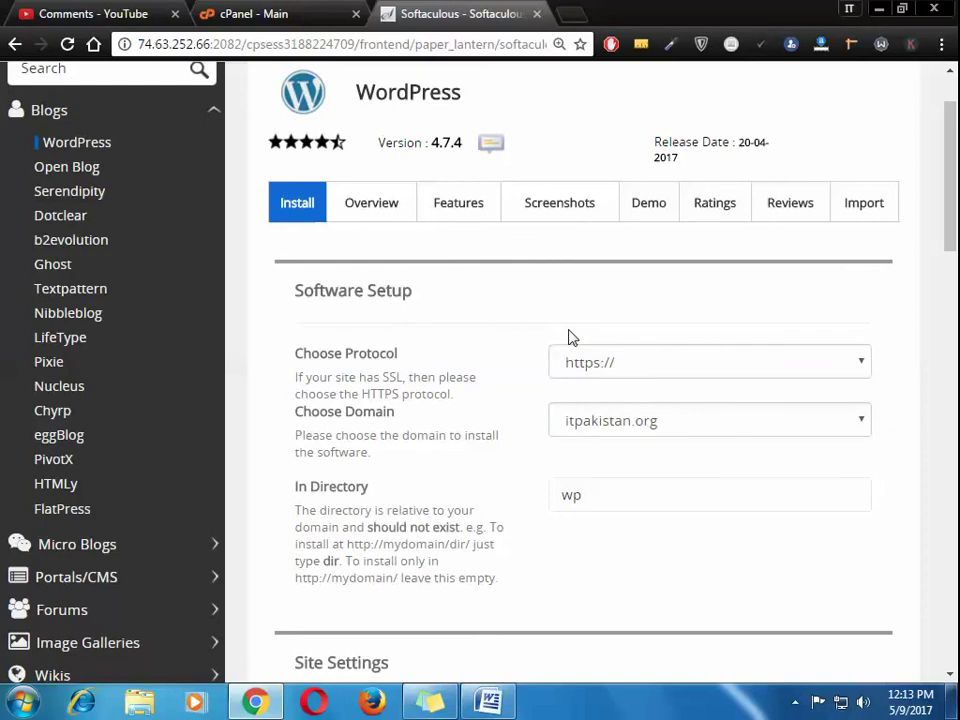
click(602, 358)
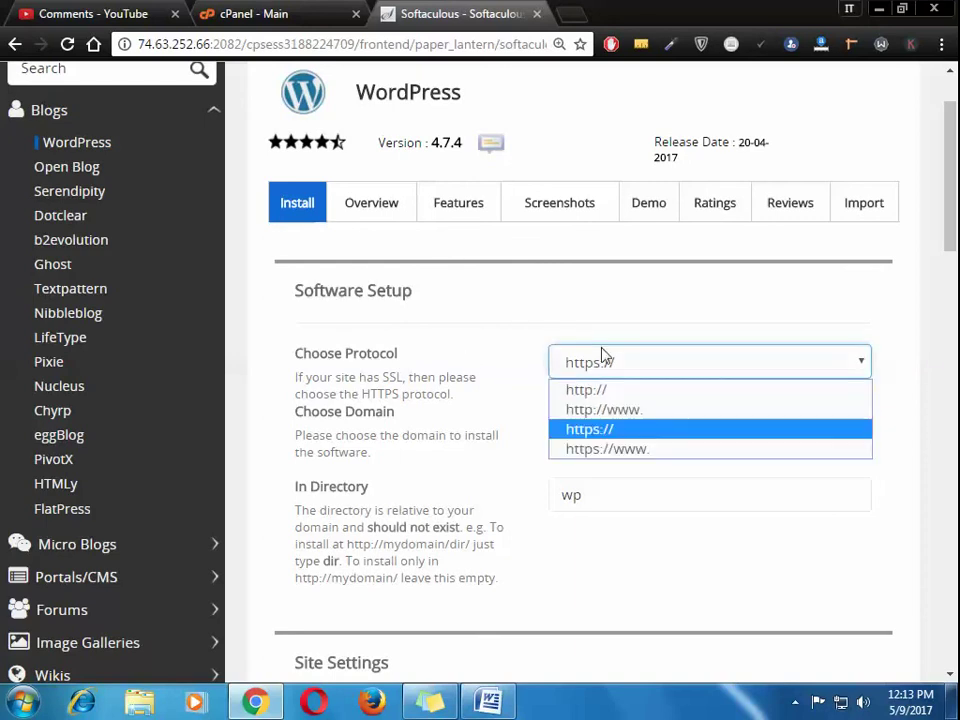
click(640, 411)
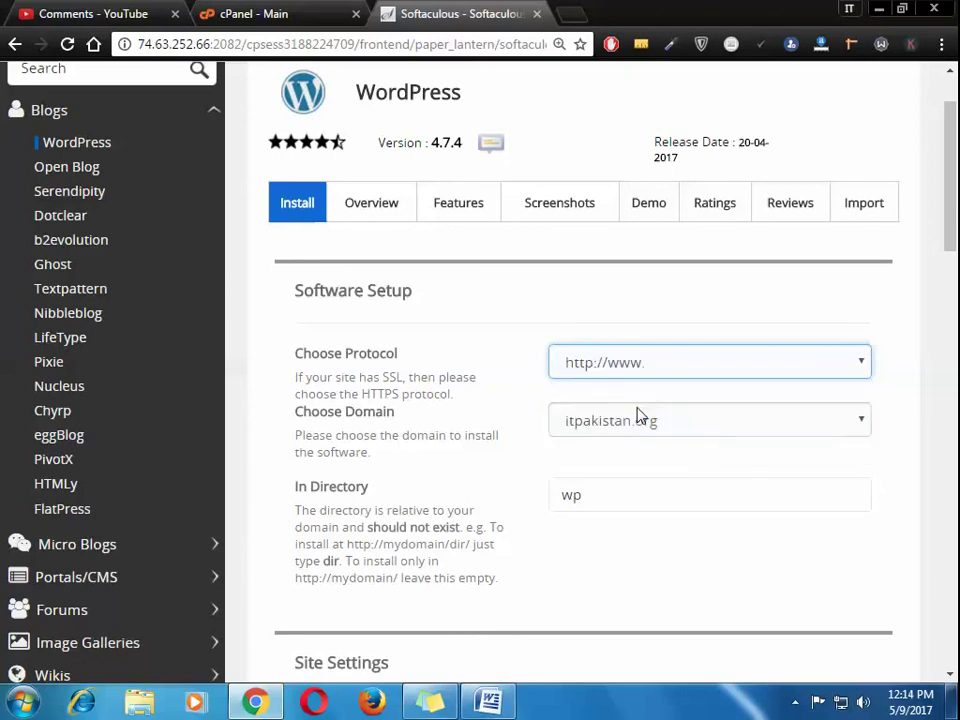
click(644, 375)
click(641, 394)
click(671, 369)
click(662, 391)
Choose rar.itpakistan.org as the installation domain.
click(658, 421)
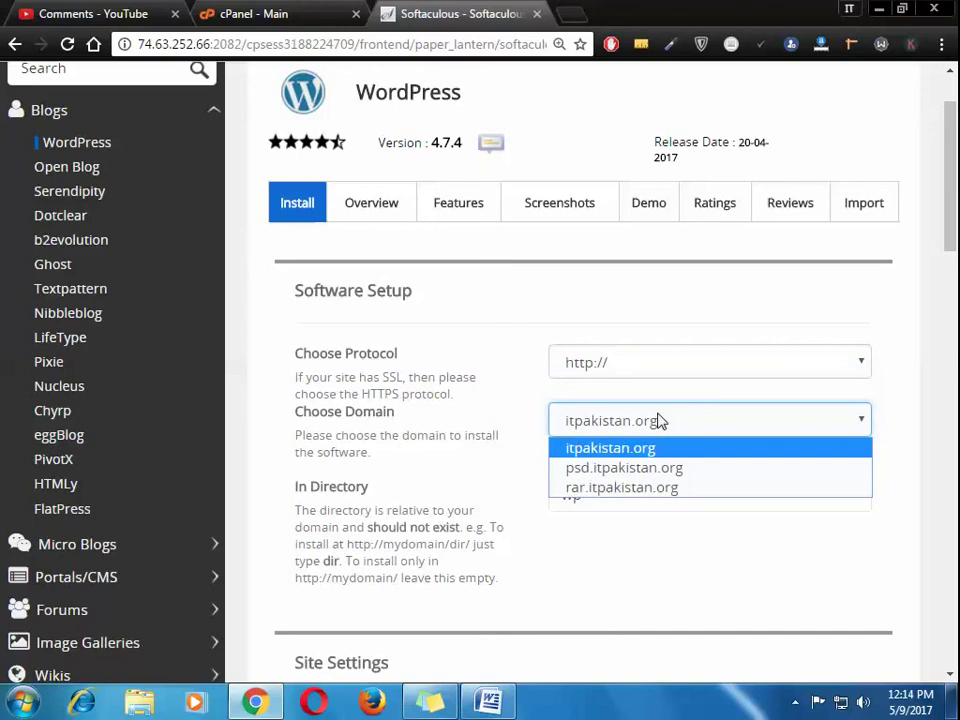
click(658, 421)
click(636, 418)
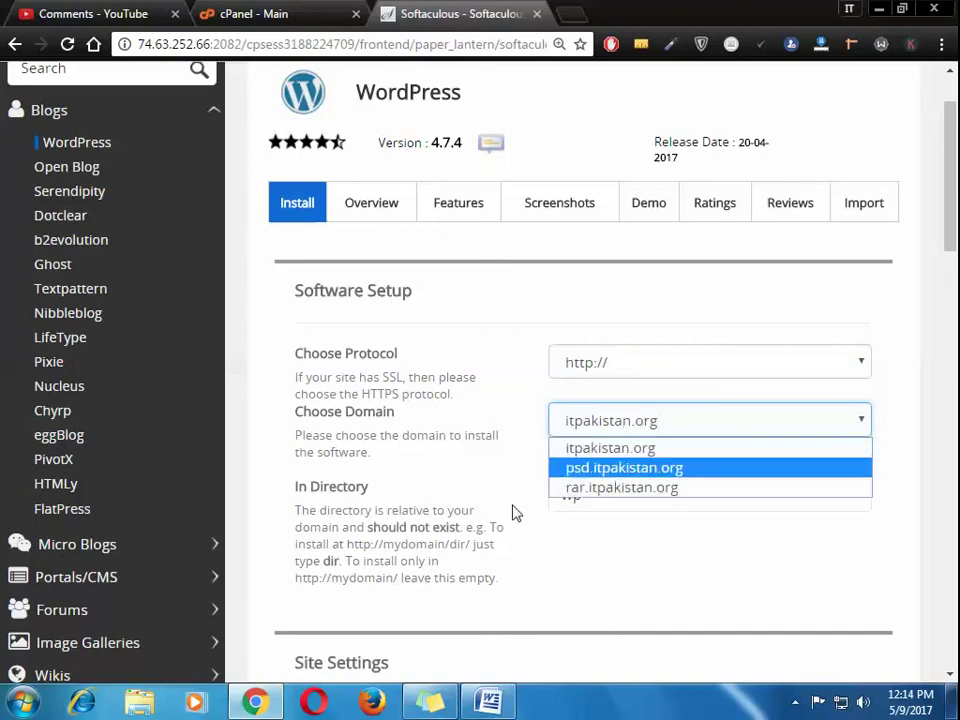
click(640, 490)
click(643, 428)
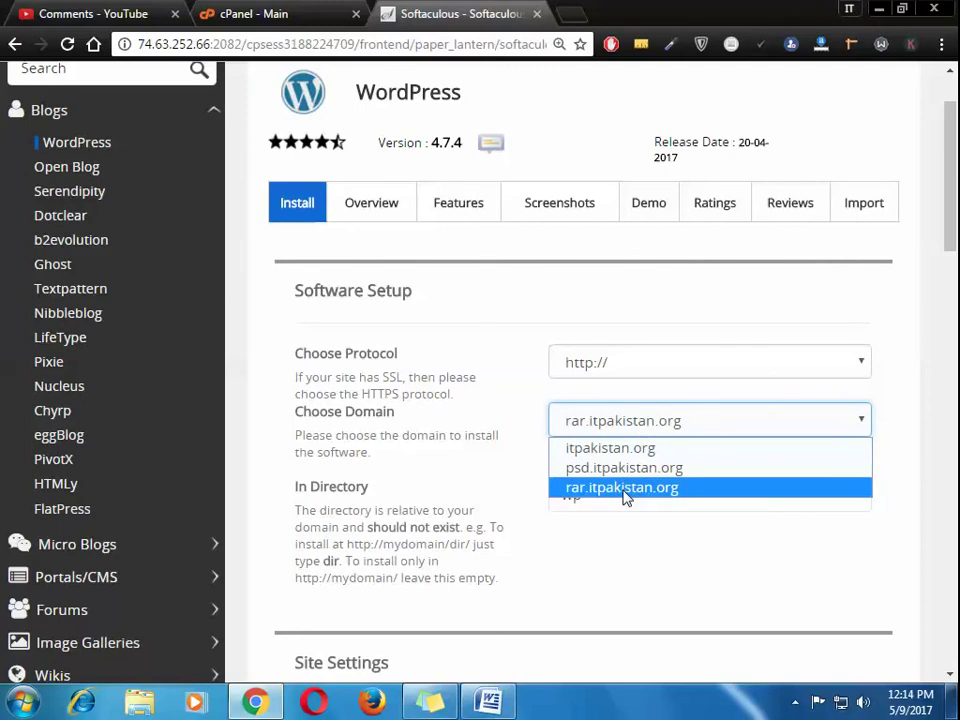
click(795, 702)
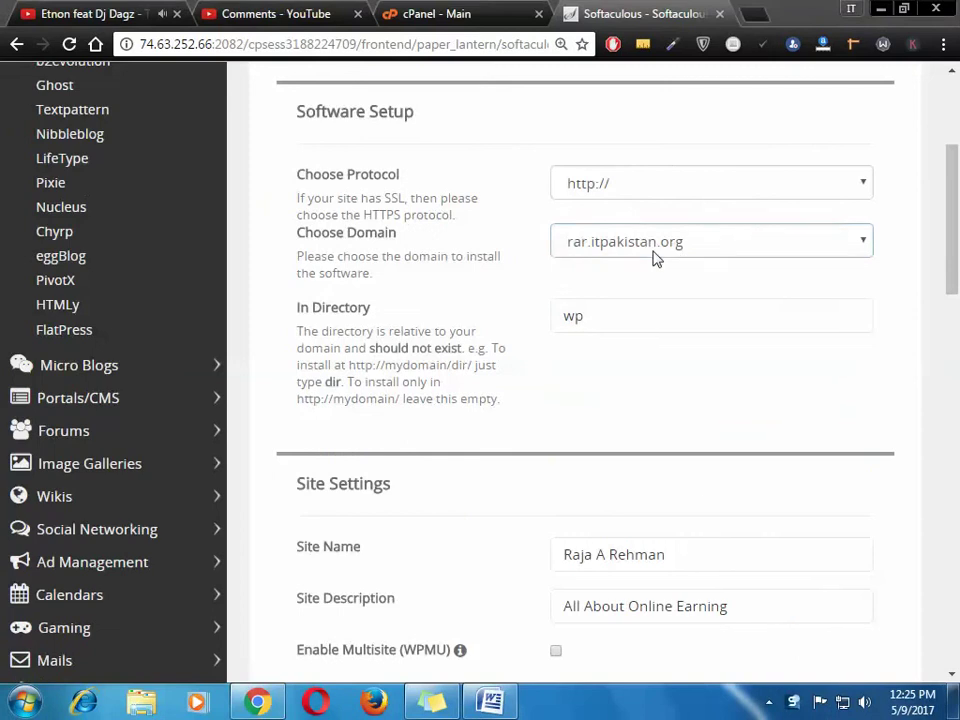
click(652, 256)
click(656, 250)
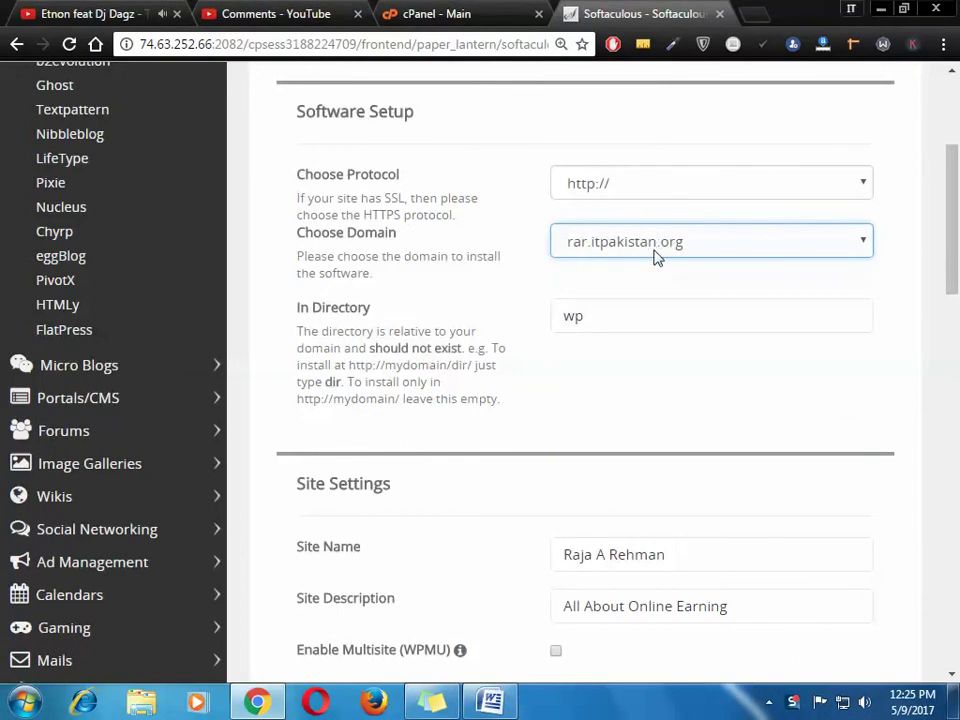
click(696, 182)
click(696, 182)
key(Tab)
key(Tab)
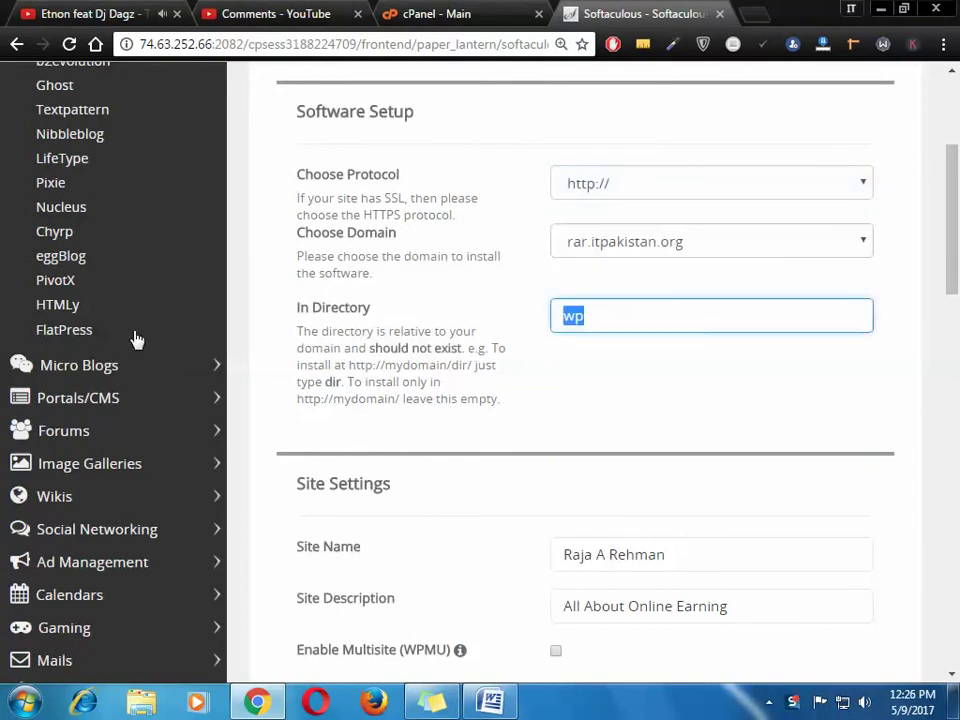
key(BackSpace)
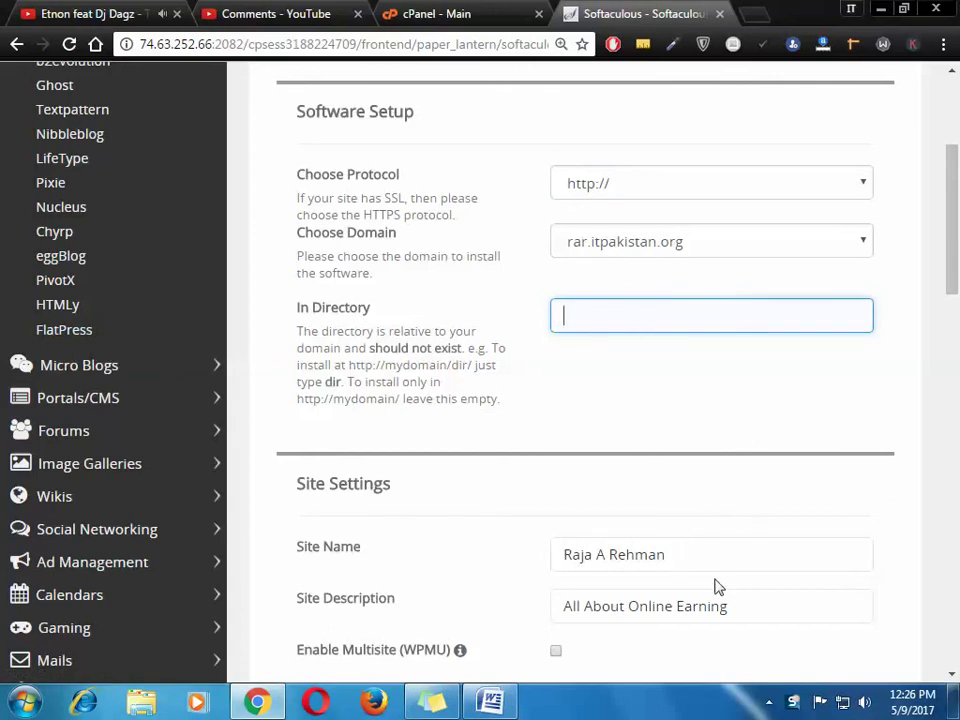
key(Tab)
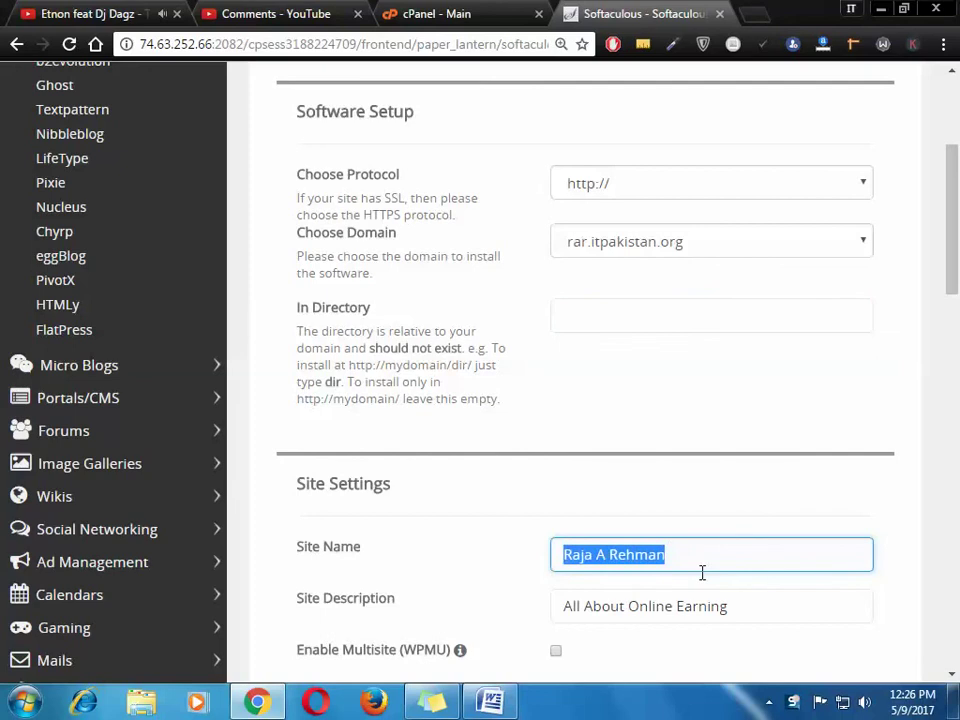
key(Tab)
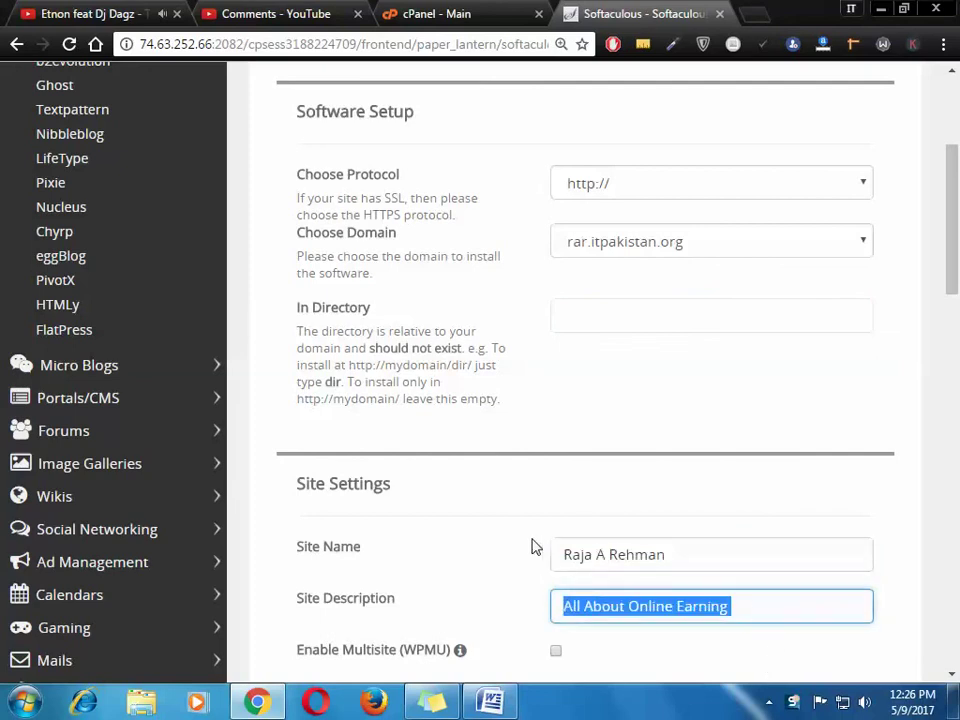
Move past the site name and description to the admin username field.
scroll(450, 520, down, 2)
click(745, 420)
key(Tab)
key(Tab)
scroll(646, 591, down, 2)
triple_click(330, 364)
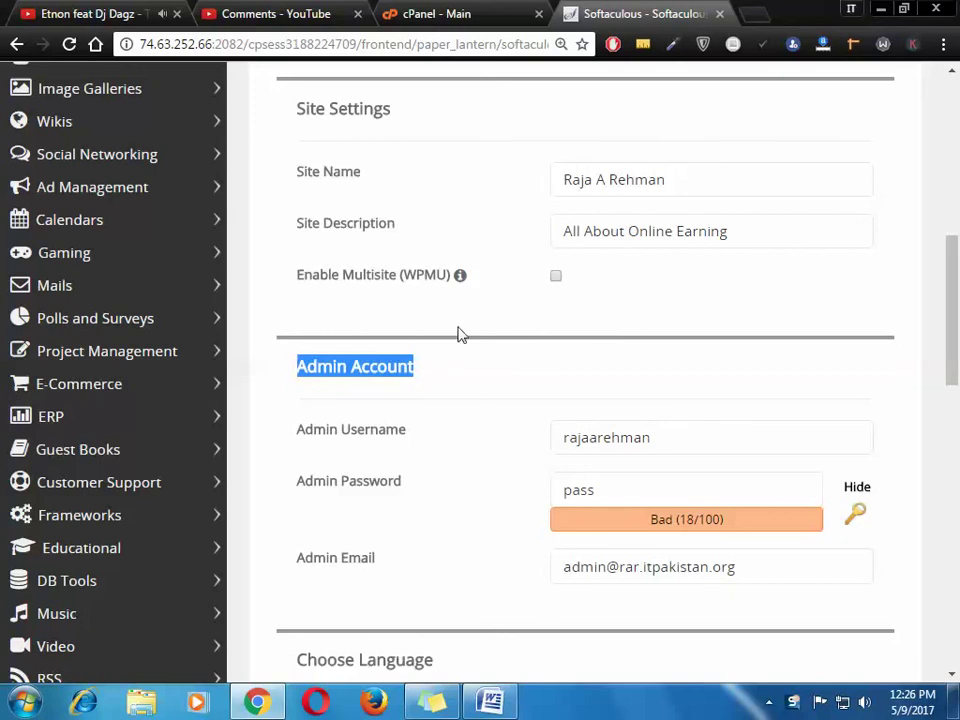
Review the default admin username in the Admin Account section.
double_click(681, 433)
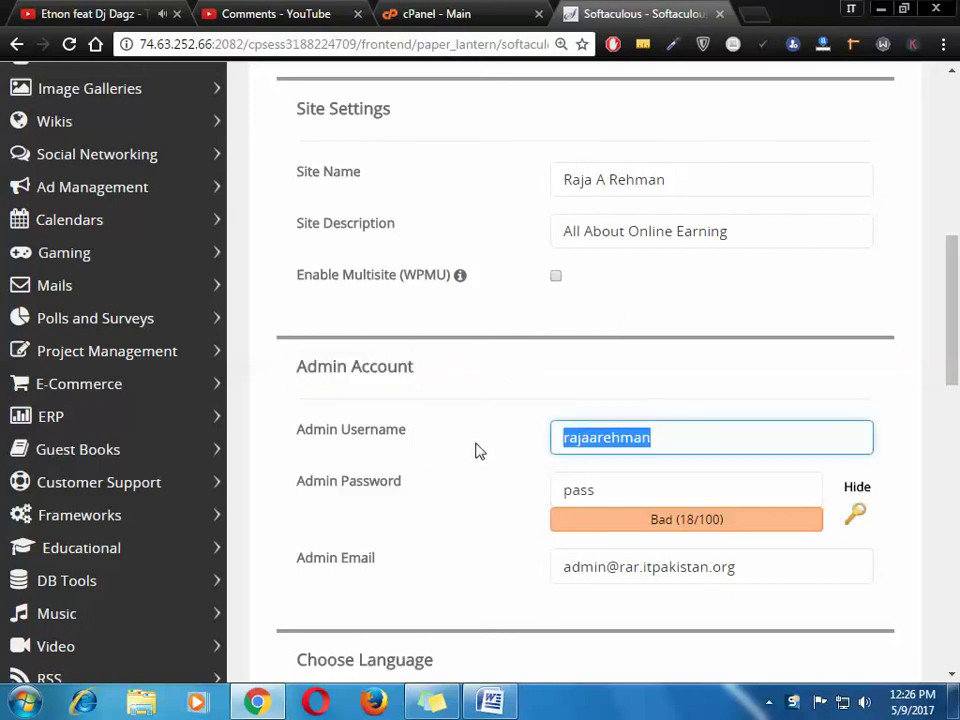
click(665, 435)
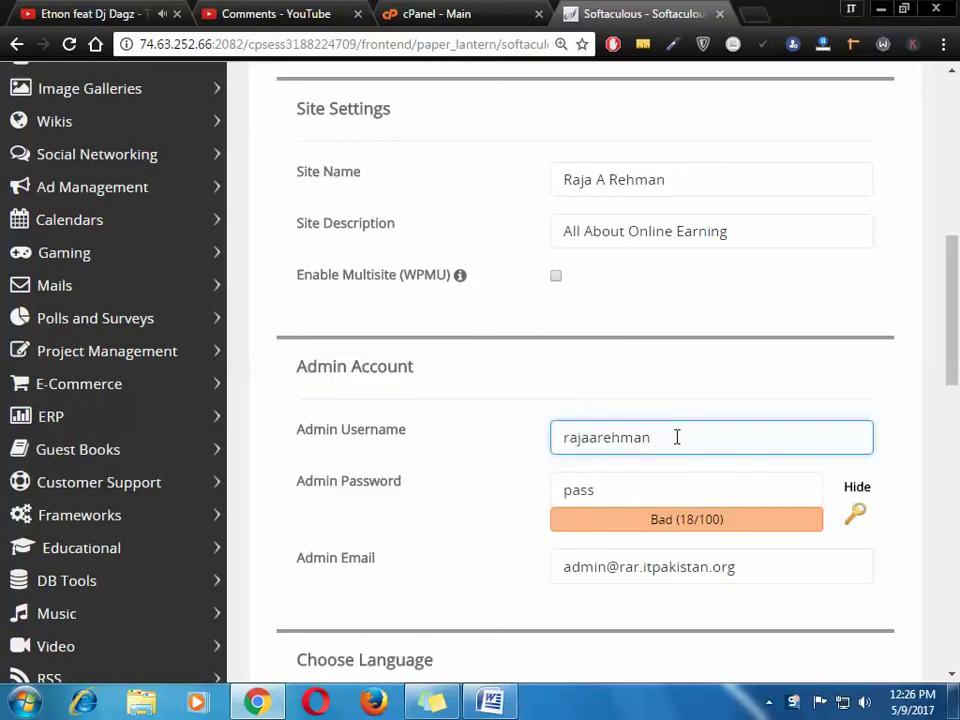
drag(677, 437, 546, 437)
click(698, 437)
Replace the admin password with a new value rated Strong (73/100).
drag(661, 484, 530, 475)
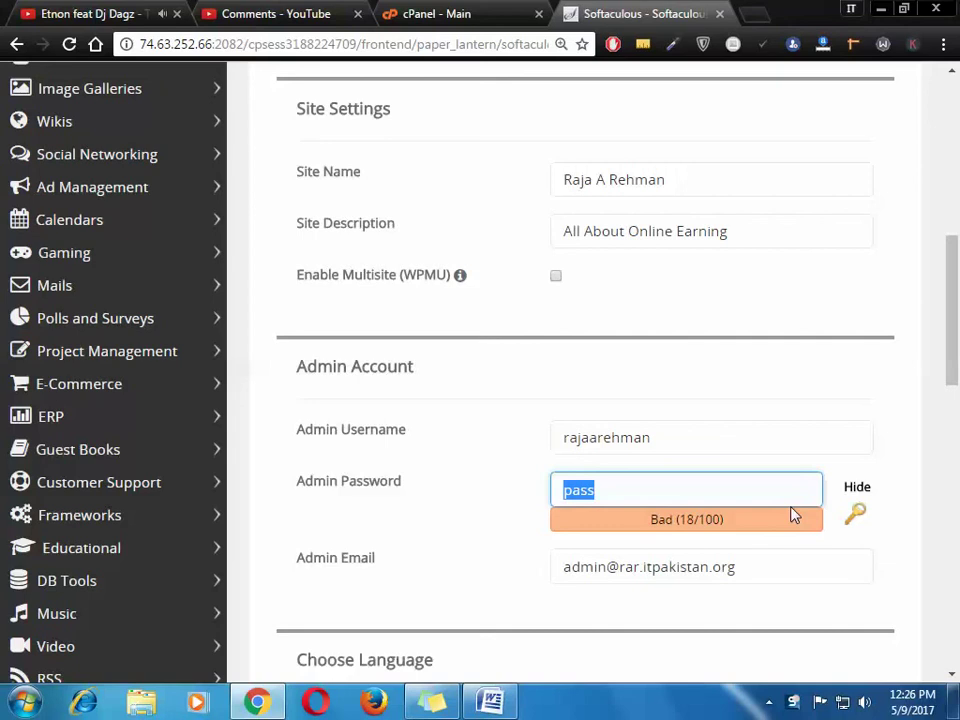
text(d)
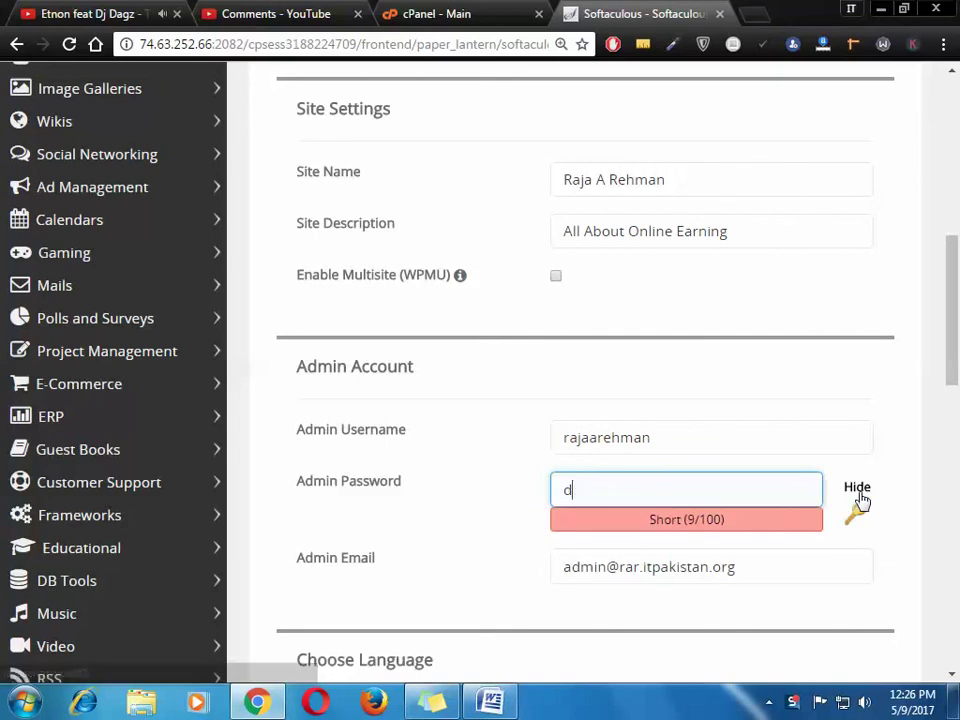
key(BackSpace)
click(857, 488)
click(767, 484)
key(BackSpace)
key(BackSpace)
key(BackSpace)
key(BackSpace)
key(BackSpace)
key(BackSpace)
key(BackSpace)
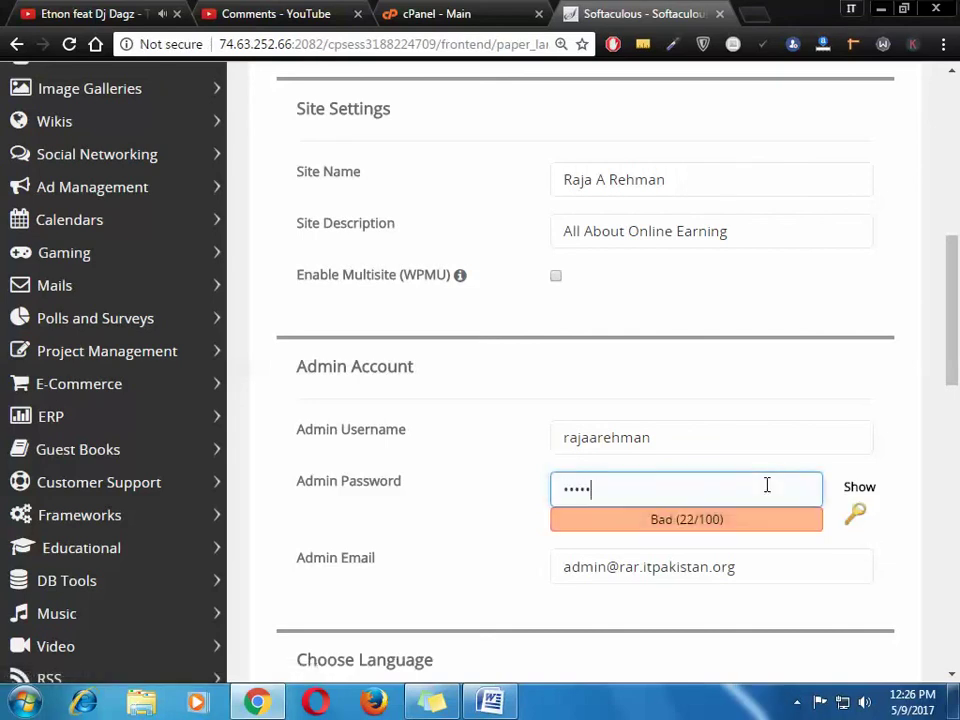
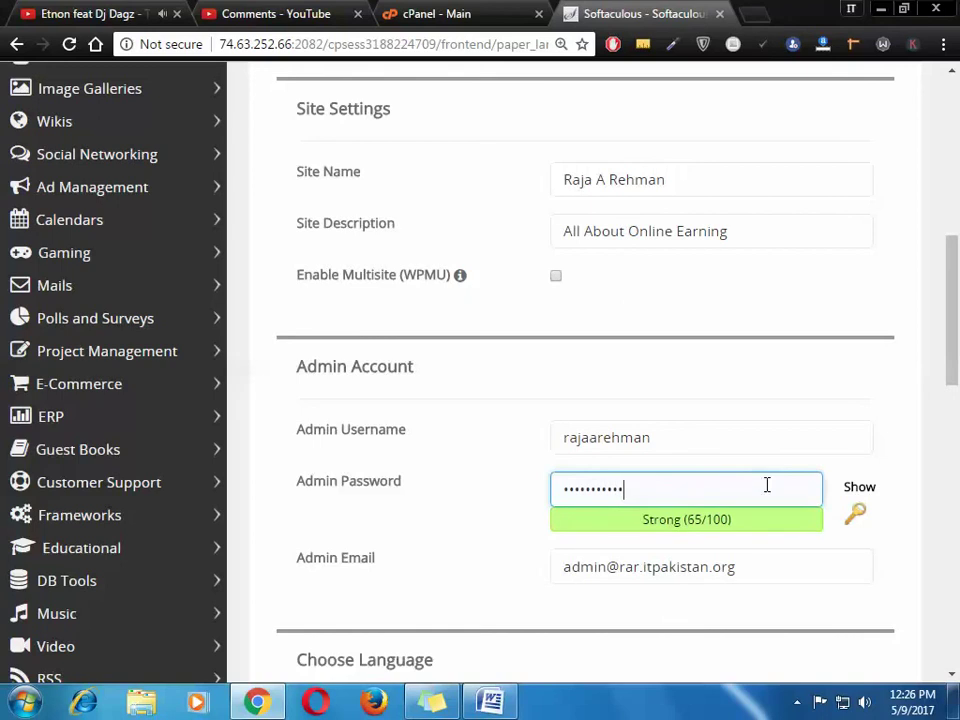
key(ctrl+a)
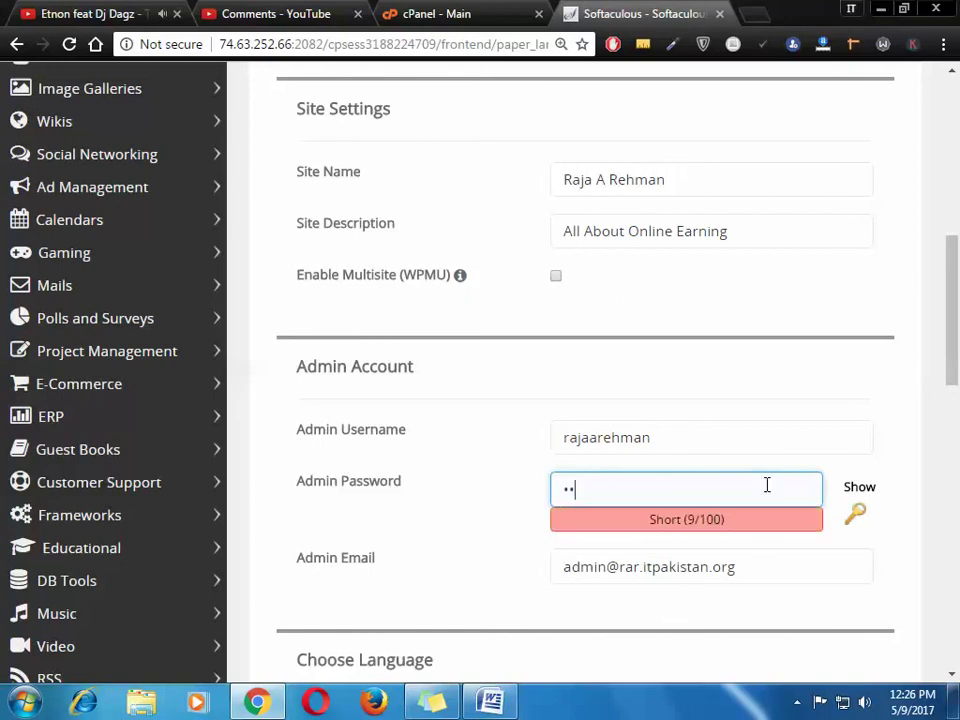
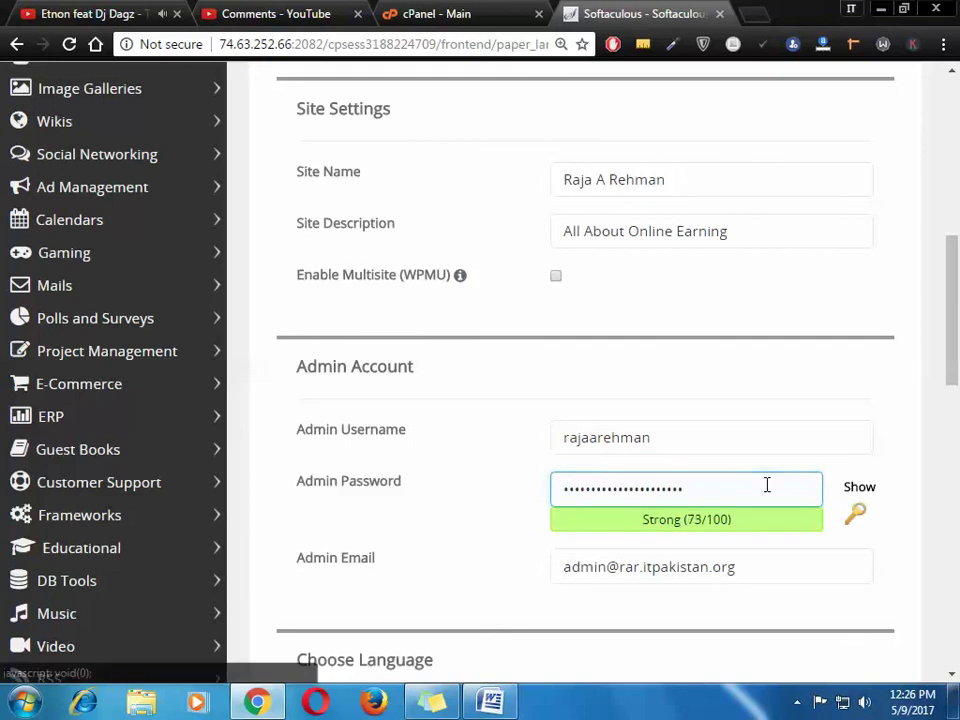
scroll(771, 500, down, 3)
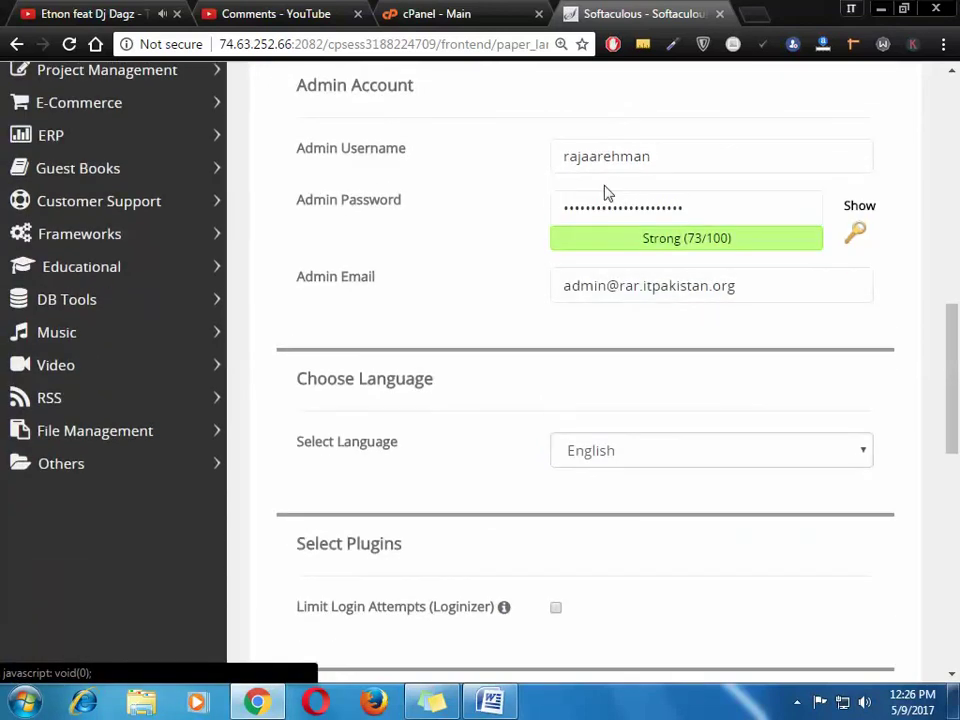
Review the admin e-mail address in the Admin Account section.
drag(801, 280, 530, 263)
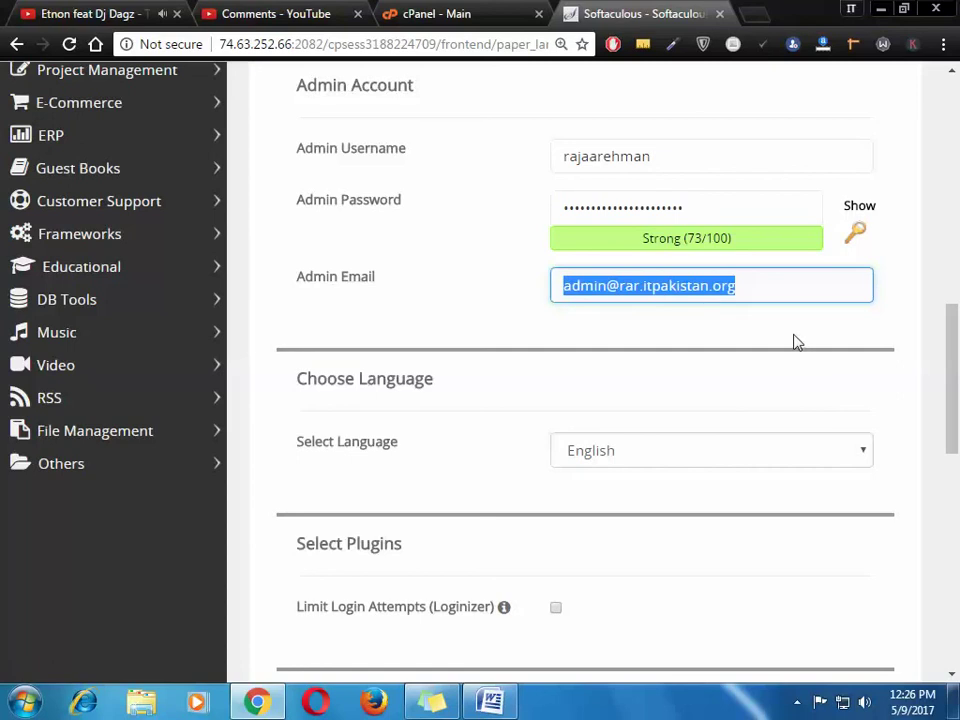
click(717, 297)
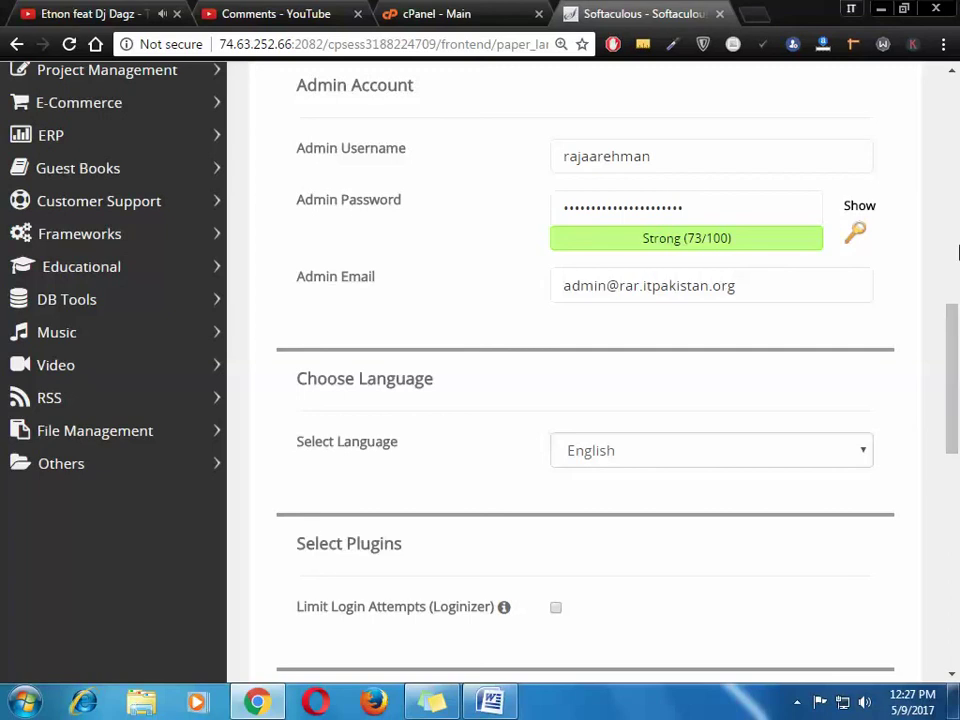
scroll(939, 401, down, 4)
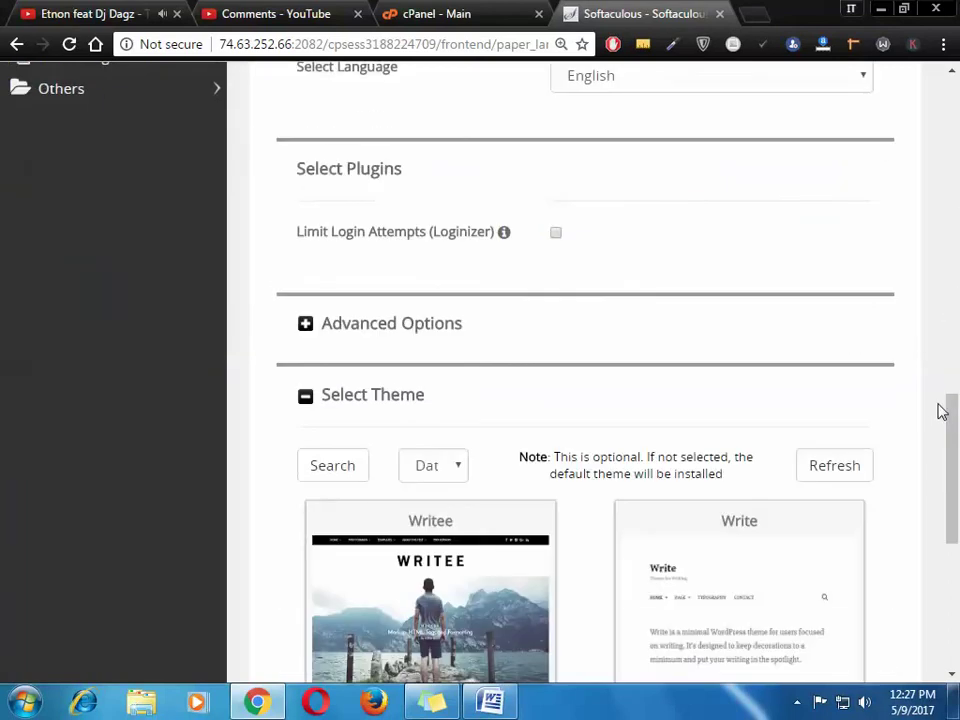
scroll(853, 339, up, 3)
scroll(770, 200, up, 2)
click(707, 371)
drag(679, 379, 834, 444)
click(942, 400)
scroll(920, 385, down, 3)
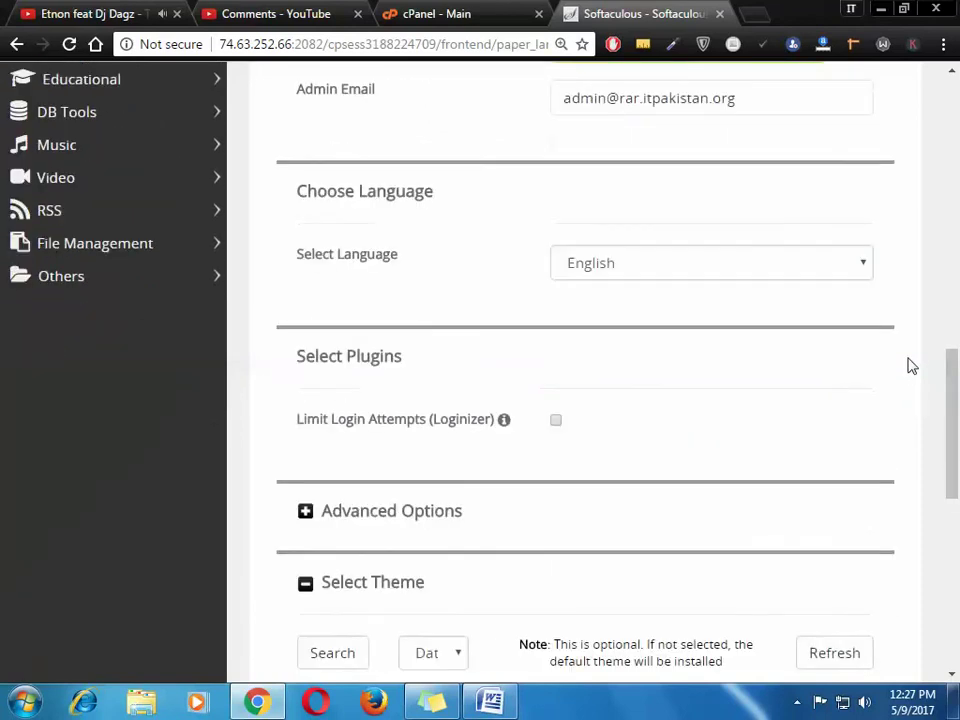
scroll(906, 420, down, 4)
scroll(897, 441, down, 3)
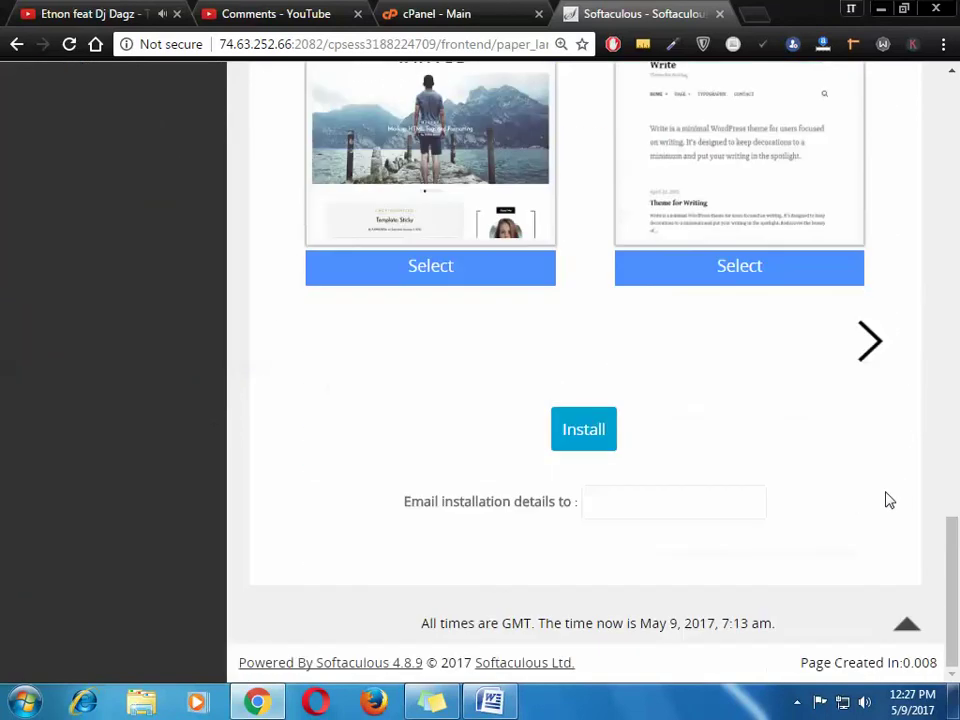
Check the installation-details e-mail field and collapse Select Theme, keeping the default theme.
click(669, 508)
scroll(672, 522, up, 2)
scroll(672, 522, down, 2)
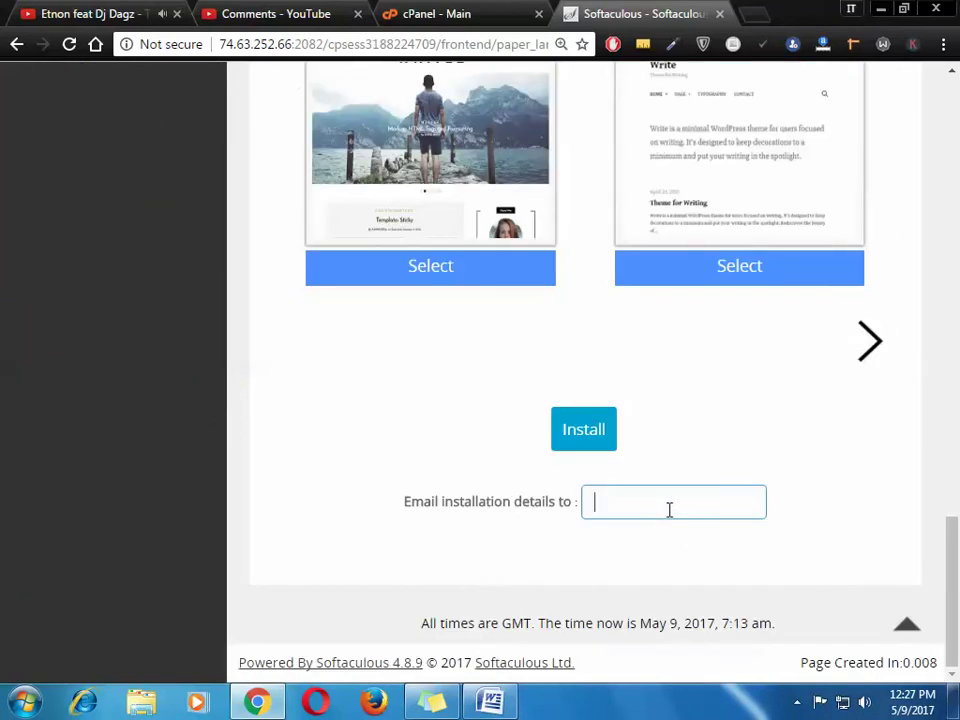
click(652, 517)
drag(535, 501, 503, 501)
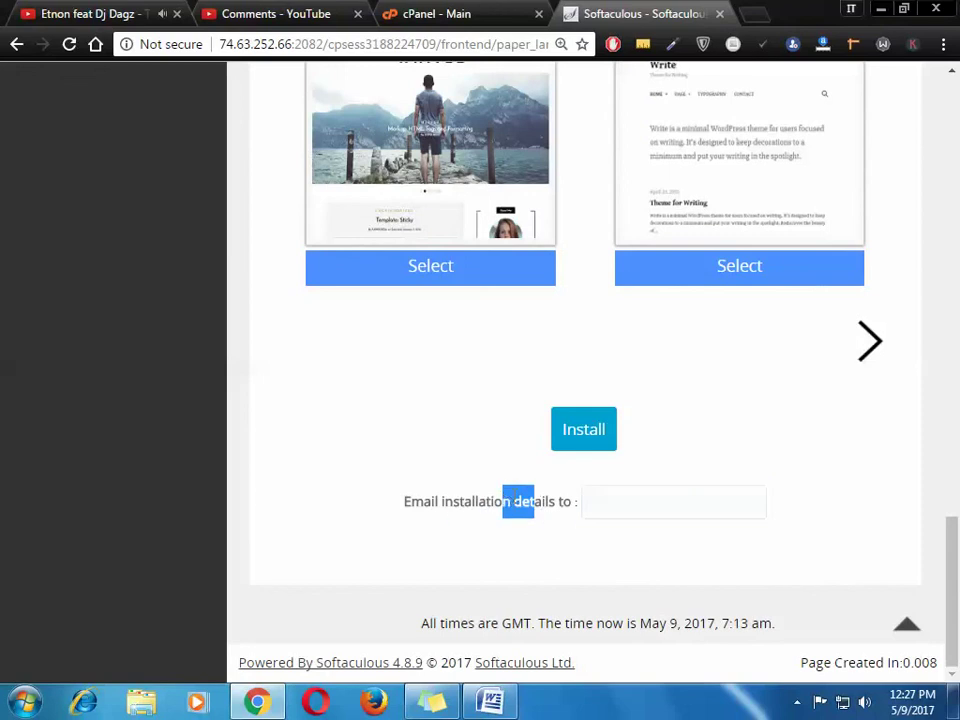
scroll(575, 505, up, 1)
scroll(650, 500, up, 5)
scroll(700, 450, up, 5)
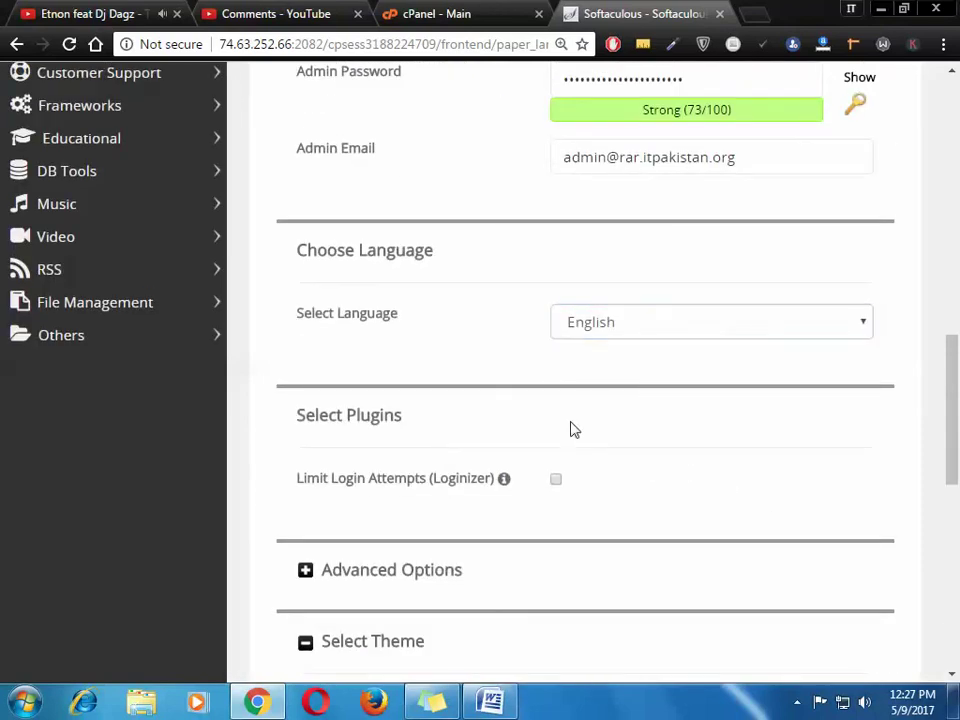
scroll(461, 450, down, 3)
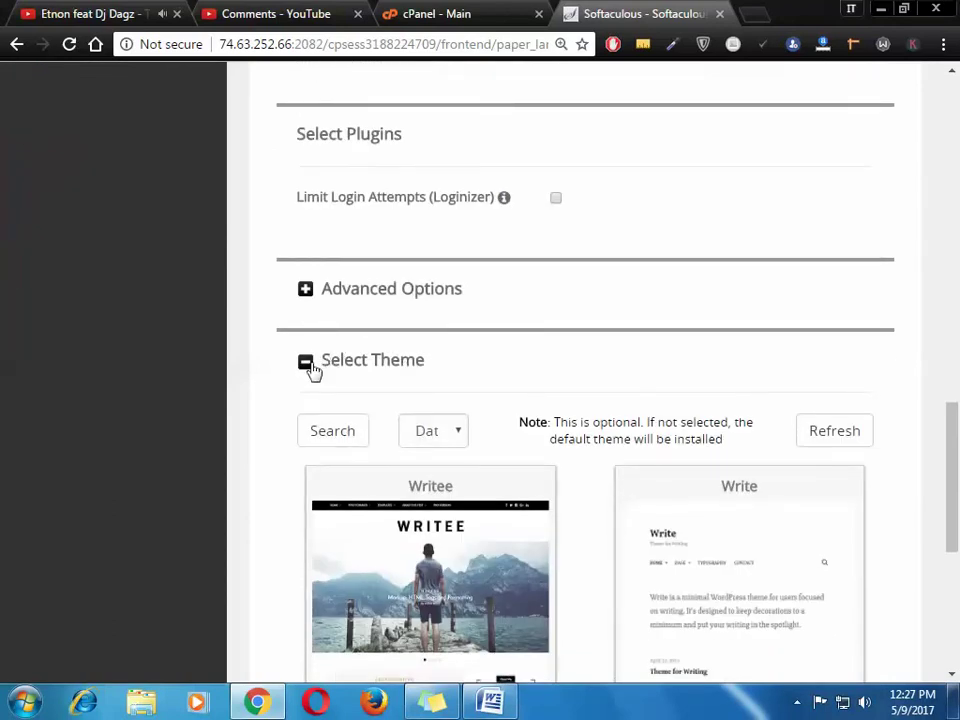
click(303, 364)
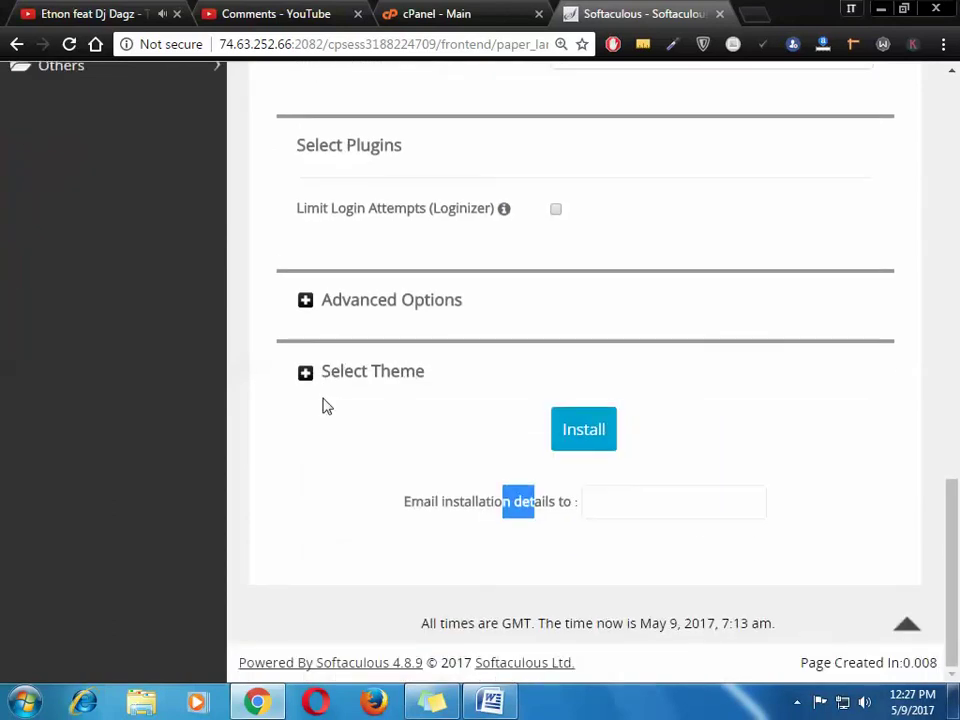
click(615, 500)
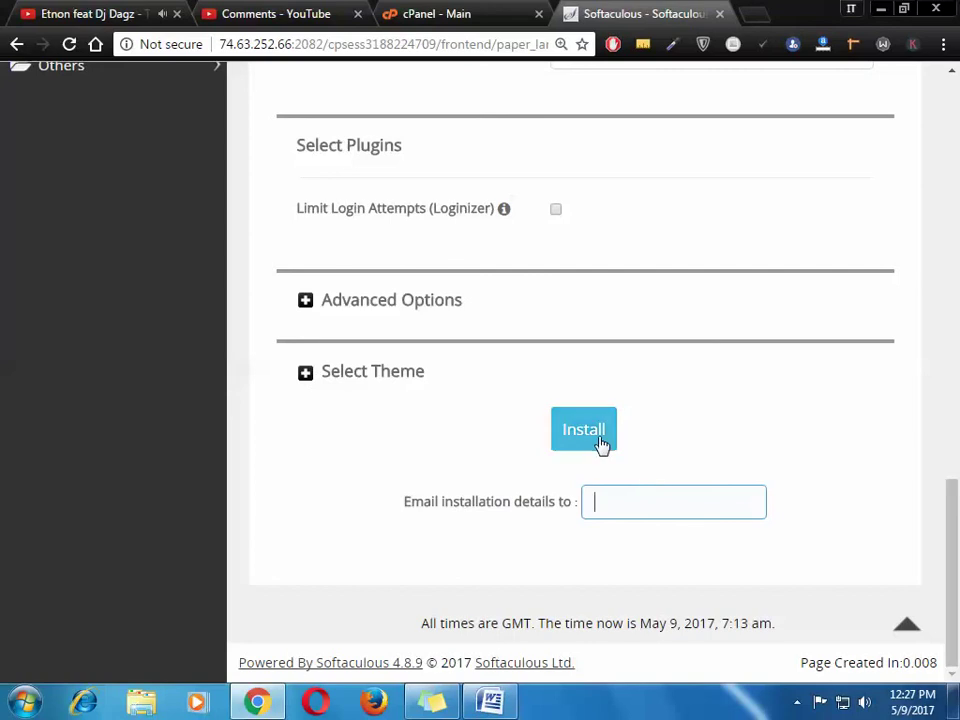
Fill the installation-details e-mail field from a saved suggestion and launch the WordPress install.
click(633, 505)
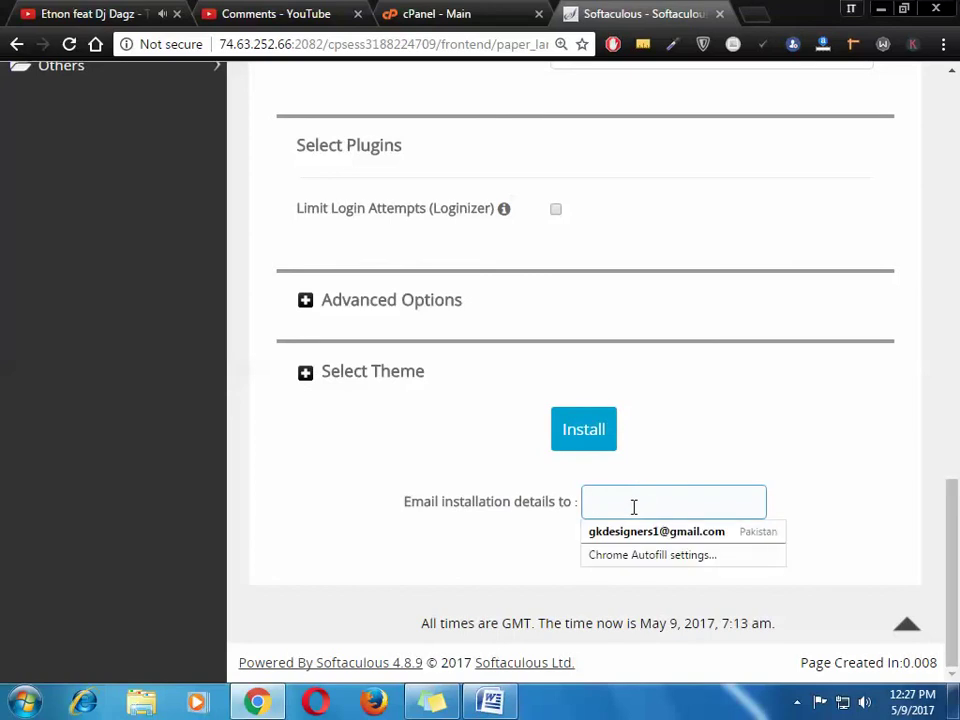
text(gkd)
key(Down)
key(Return)
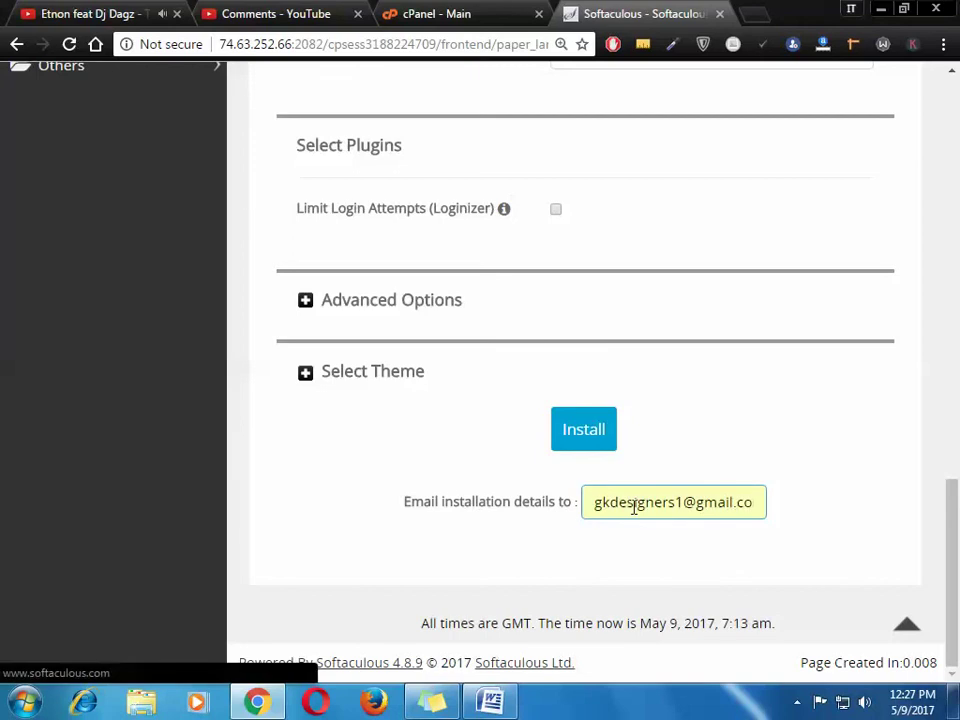
click(609, 442)
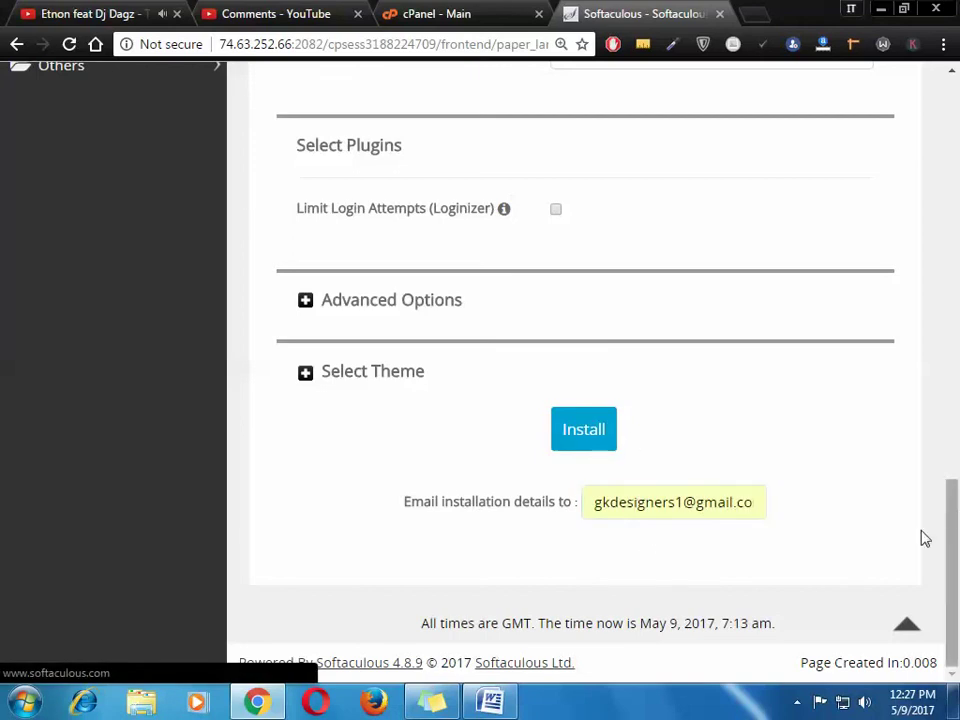
click(595, 443)
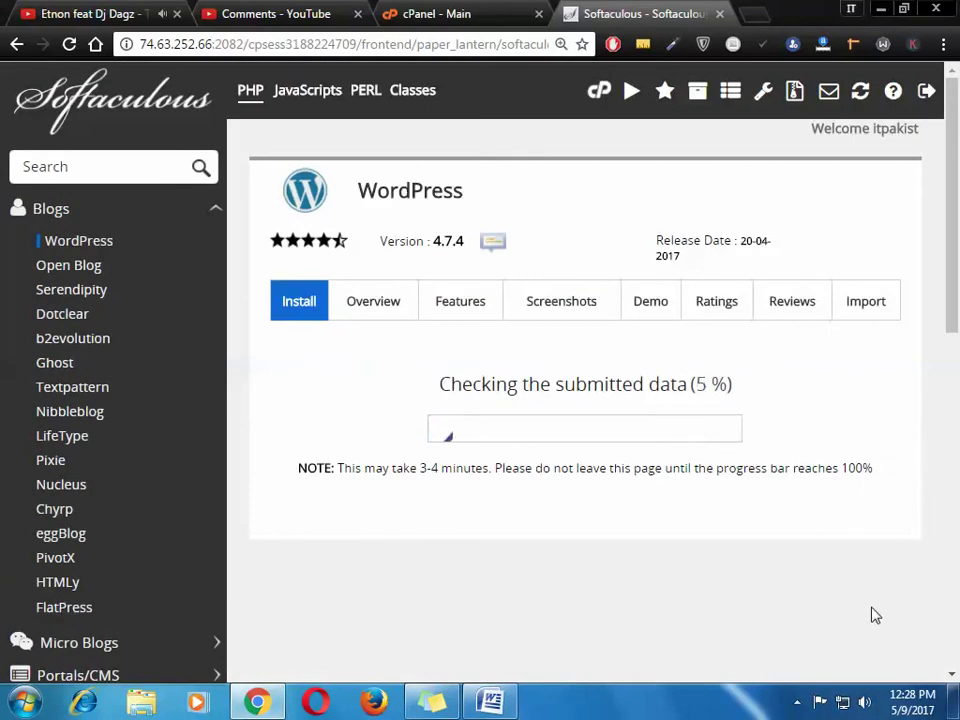
click(865, 702)
click(786, 514)
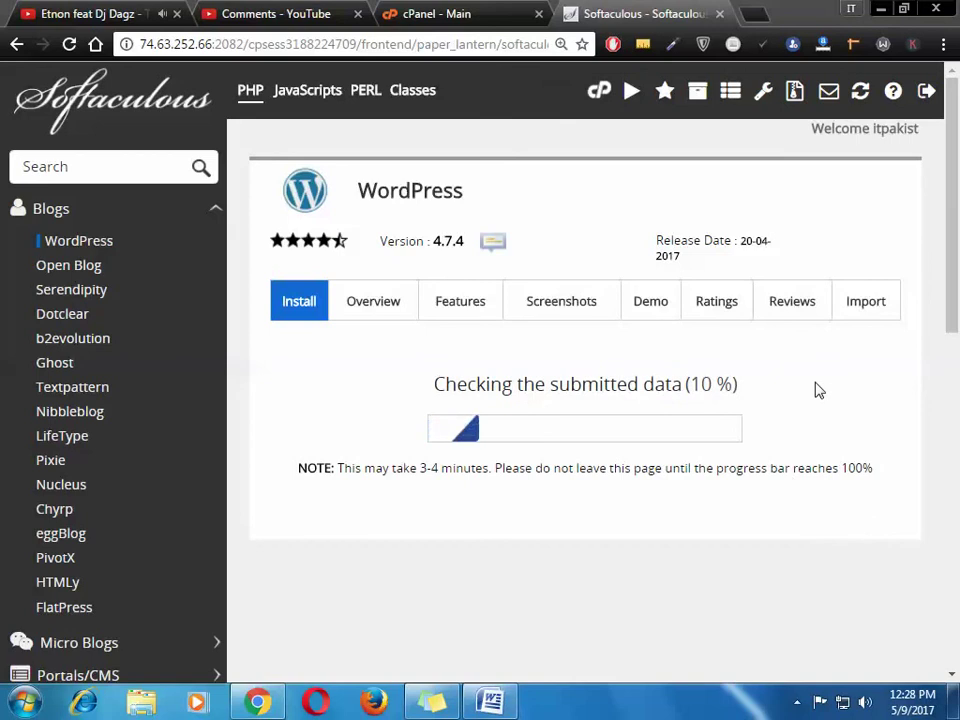
click(800, 701)
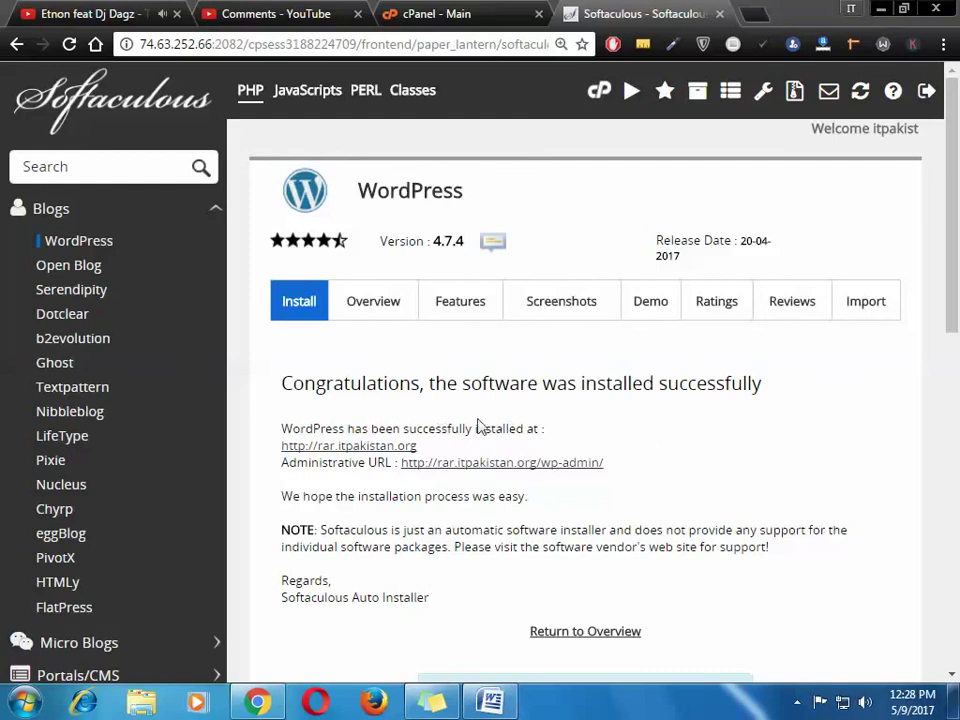
middle_click(410, 445)
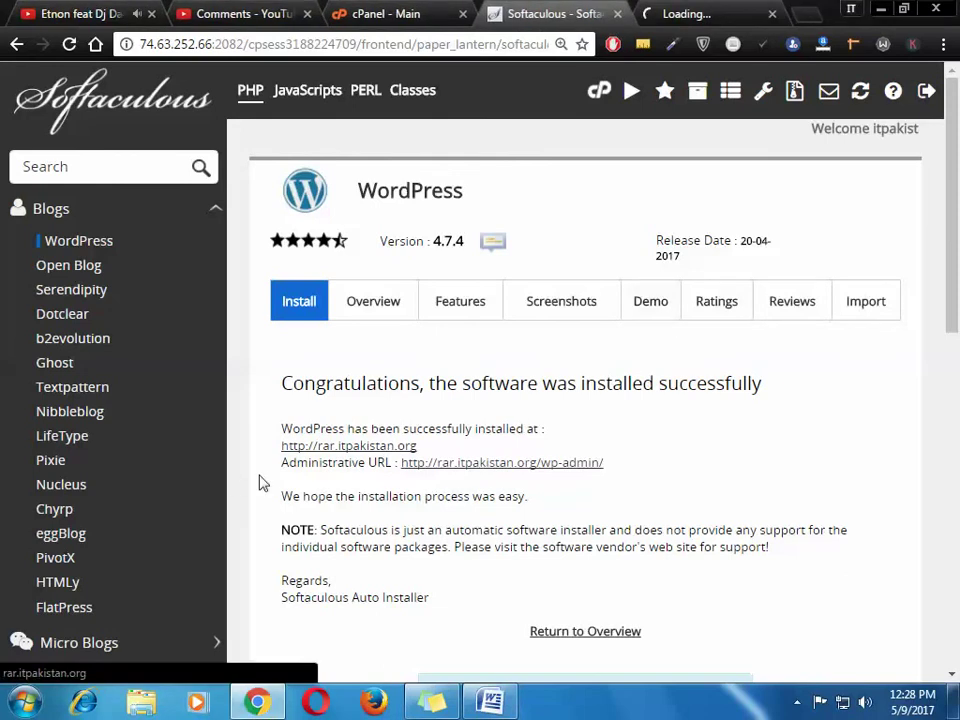
click(669, 10)
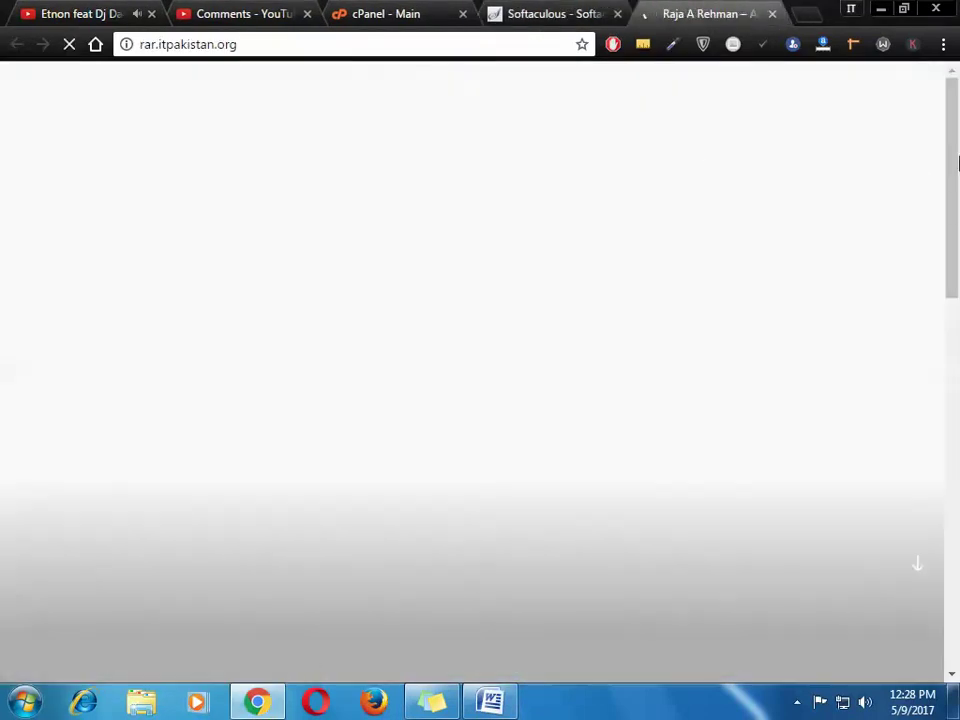
Check the Hello world! homepage, then open the wp-admin Administrative URL in a new tab.
drag(955, 133, 625, 5)
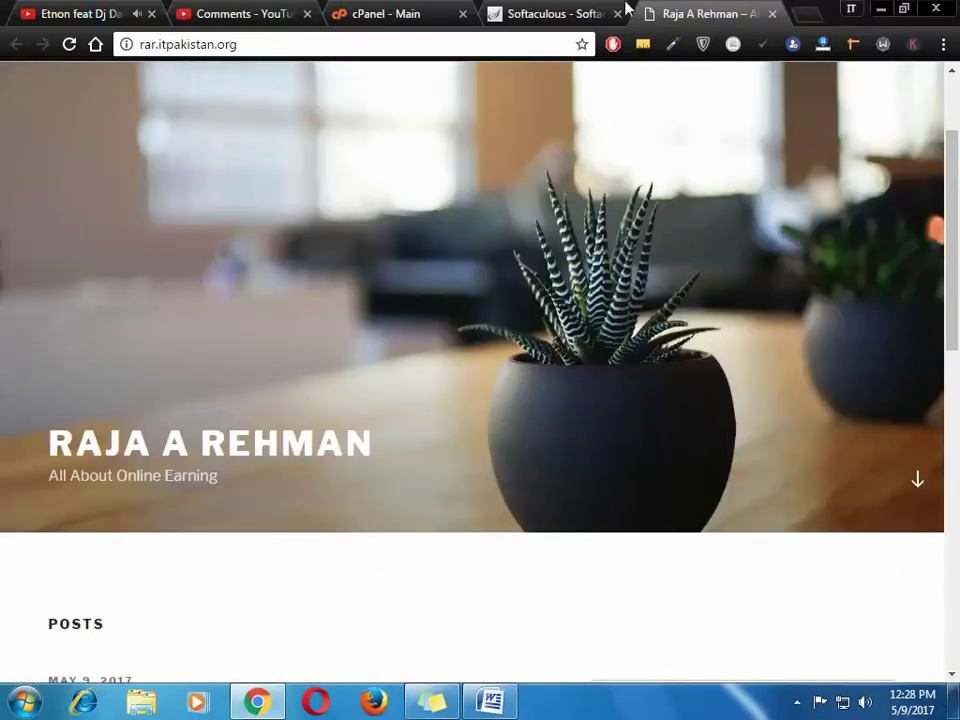
click(597, 8)
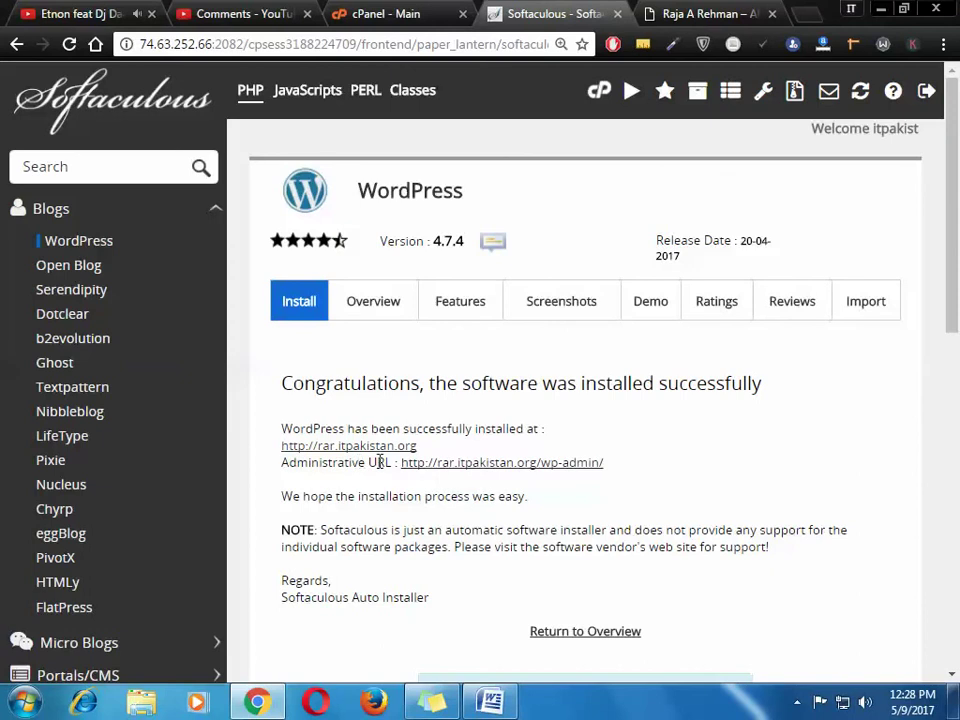
drag(377, 462, 322, 462)
middle_click(456, 463)
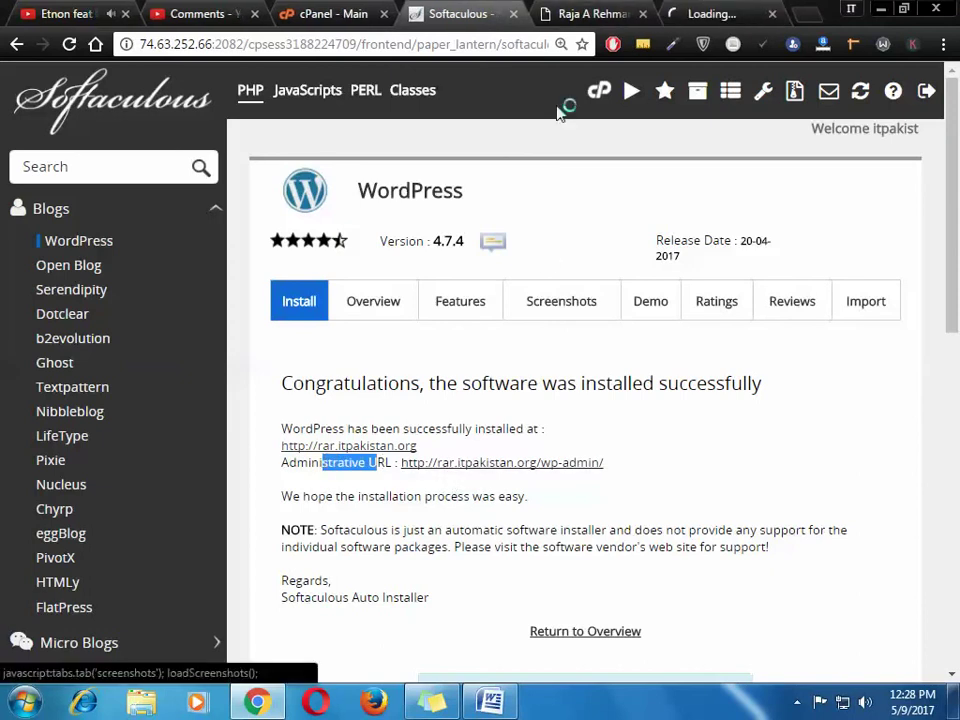